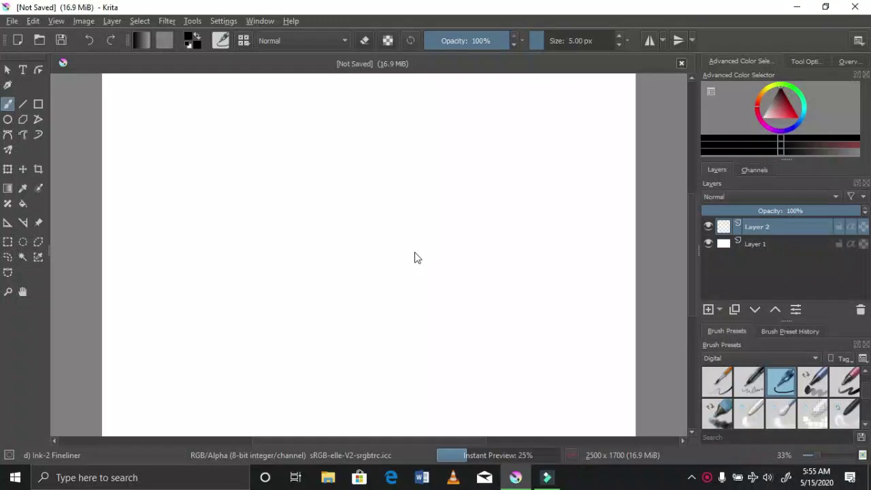
# Step: Outline a tall angular sail half with the Bezier Curve tool and fill it solid black
pyautogui.click(8, 135)
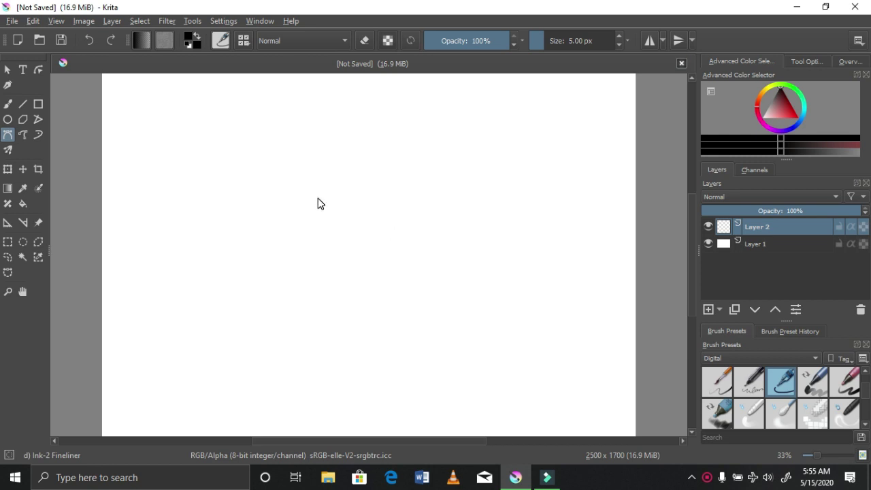
pyautogui.click(313, 177)
pyautogui.scroll(2, 305, 192)
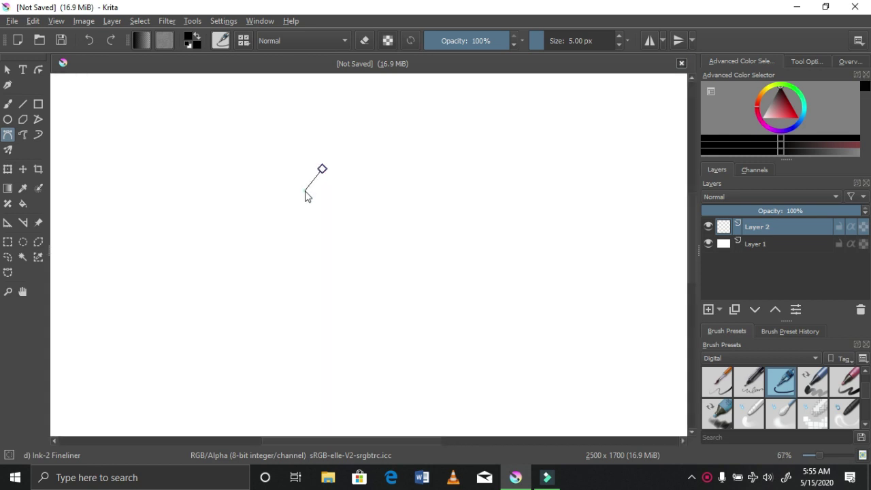
pyautogui.moveTo(304, 192); pyautogui.dragTo(297, 217)
pyautogui.click(299, 225)
pyautogui.click(358, 328)
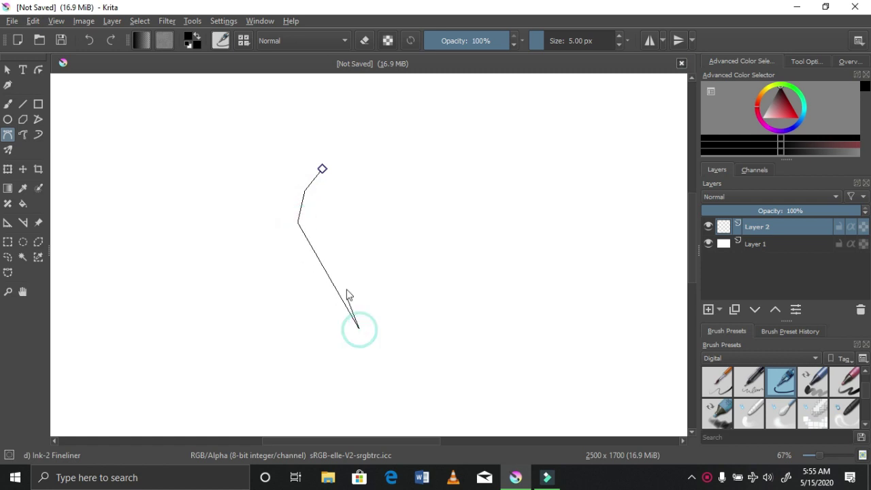
pyautogui.click(359, 232)
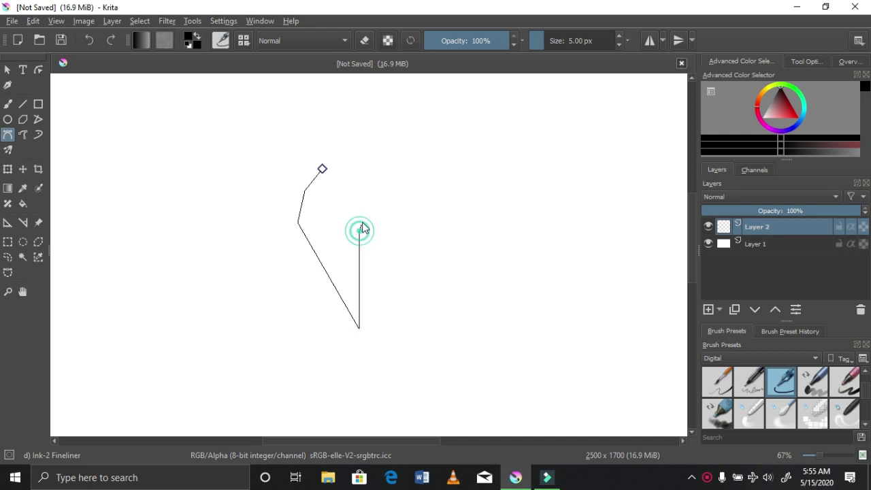
pyautogui.click(361, 141)
pyautogui.doubleClick(322, 169)
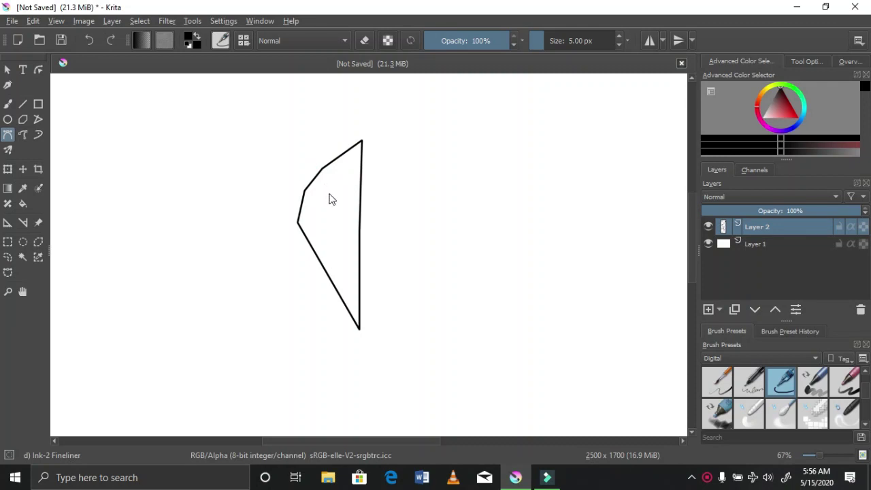
pyautogui.click(23, 203)
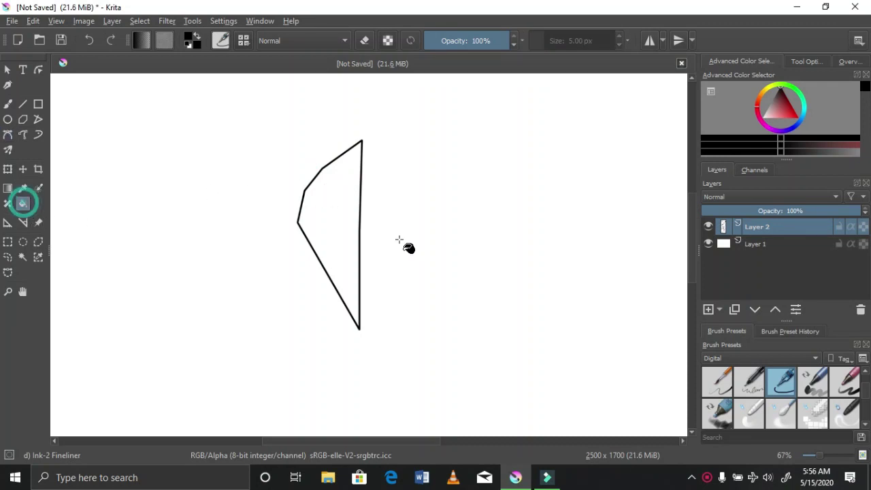
pyautogui.click(343, 214)
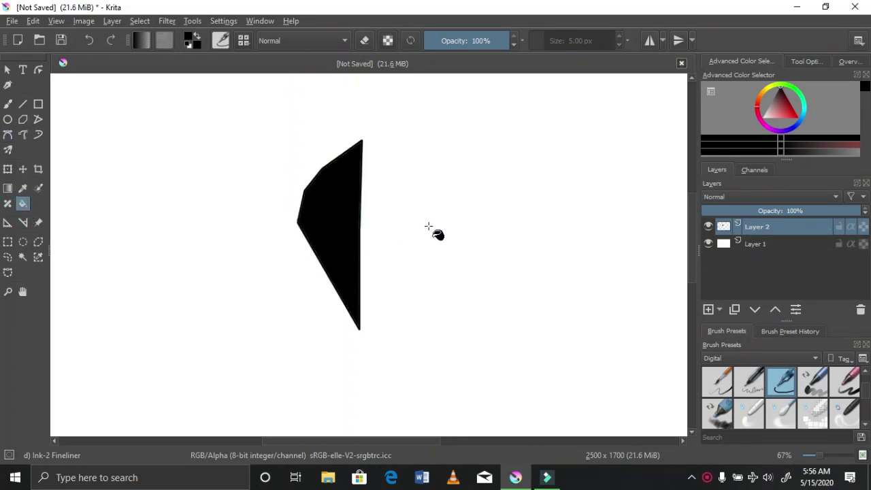
# Step: Duplicate Layer 2 and move the copied sail half to the right
pyautogui.rightClick(745, 227)
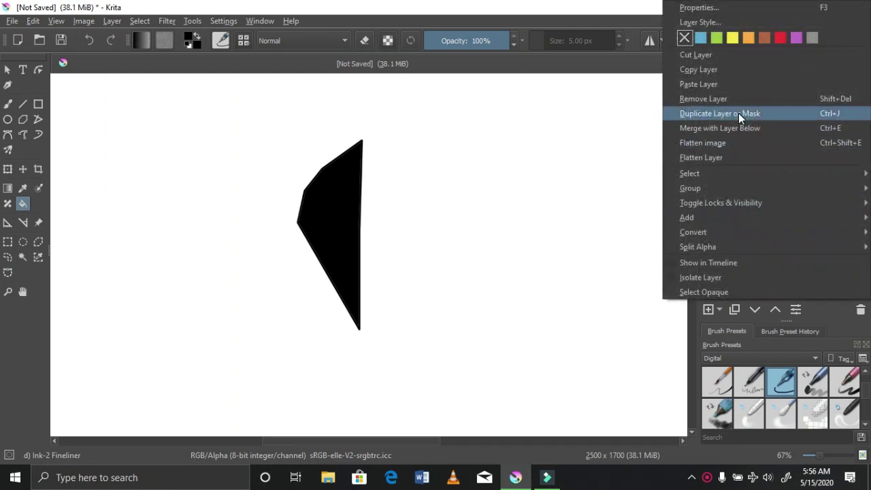
pyautogui.click(727, 119)
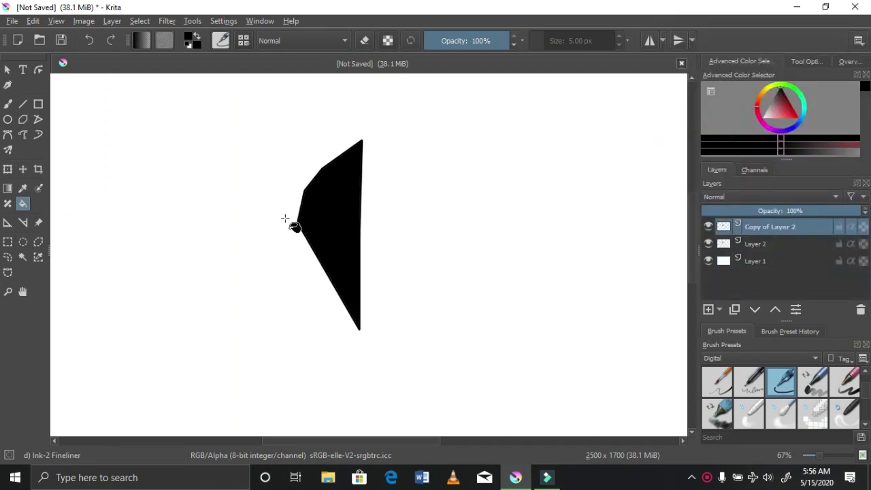
pyautogui.click(22, 171)
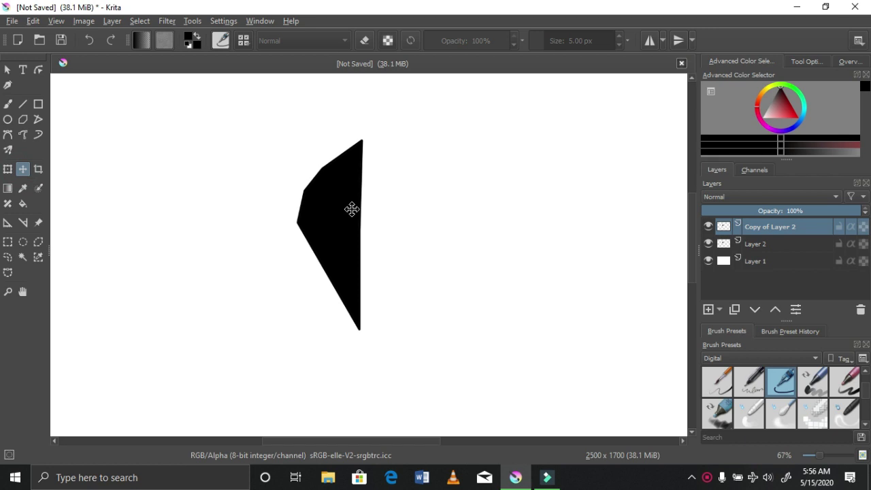
pyautogui.moveTo(350, 206); pyautogui.dragTo(428, 208)
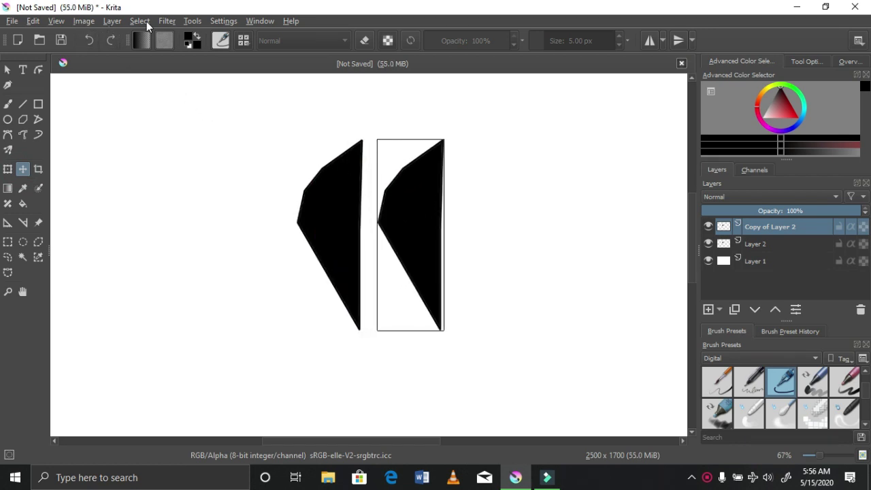
# Step: Mirror the copy horizontally and place it beside the original sail half
pyautogui.click(146, 26)
pyautogui.moveTo(106, 23)
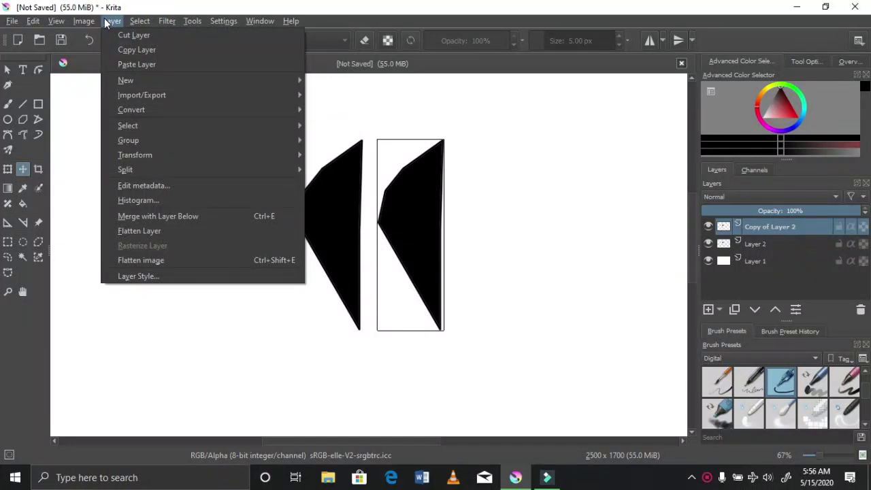
pyautogui.moveTo(159, 156)
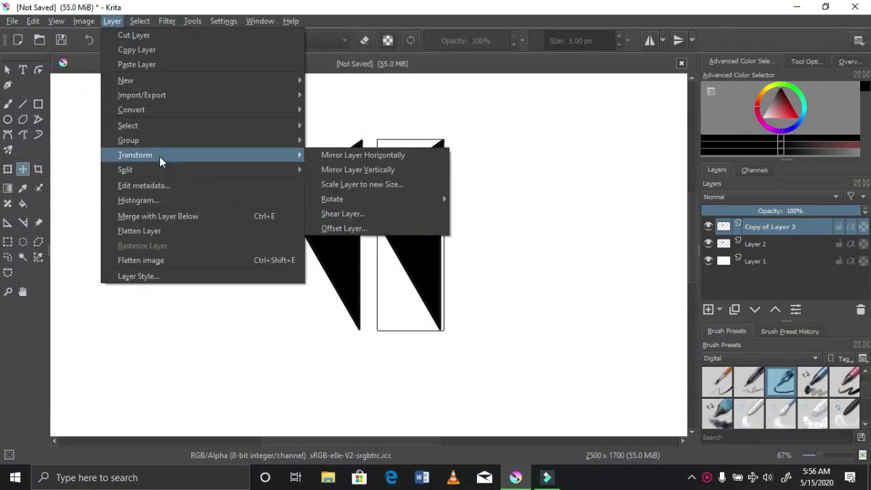
pyautogui.click(364, 155)
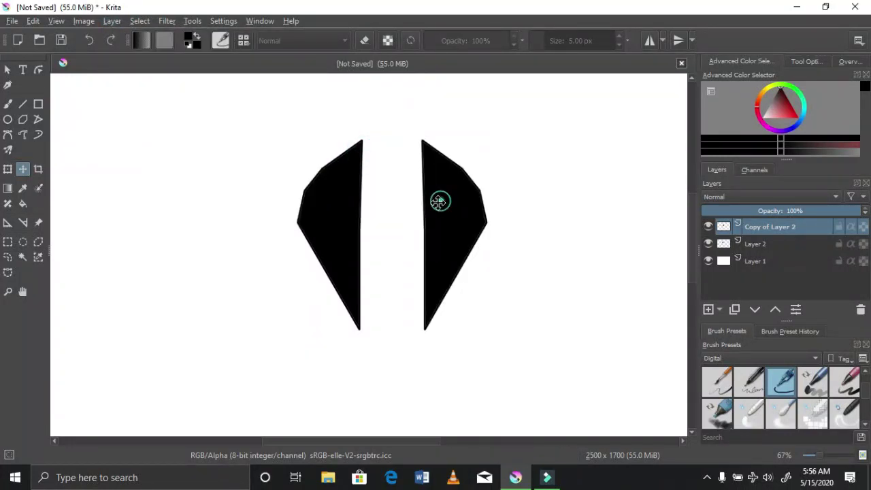
pyautogui.moveTo(439, 201); pyautogui.dragTo(389, 179)
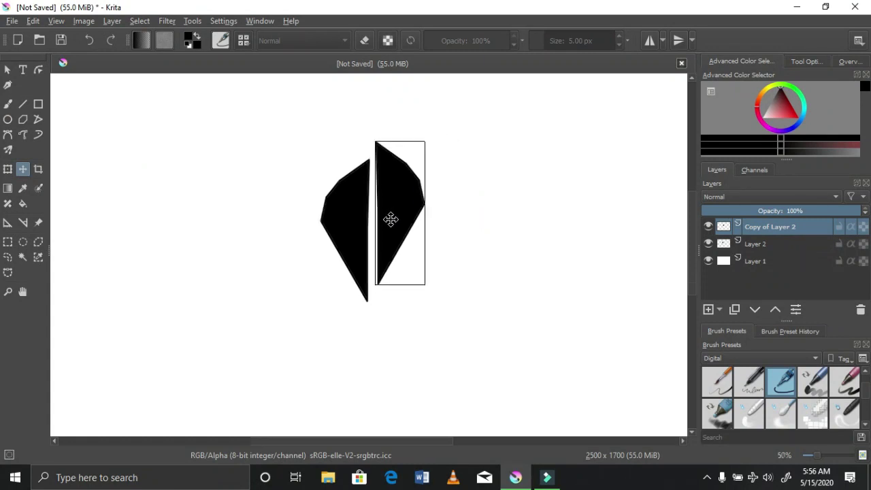
pyautogui.scroll(-3, 390, 218)
pyautogui.scroll(3, 390, 218)
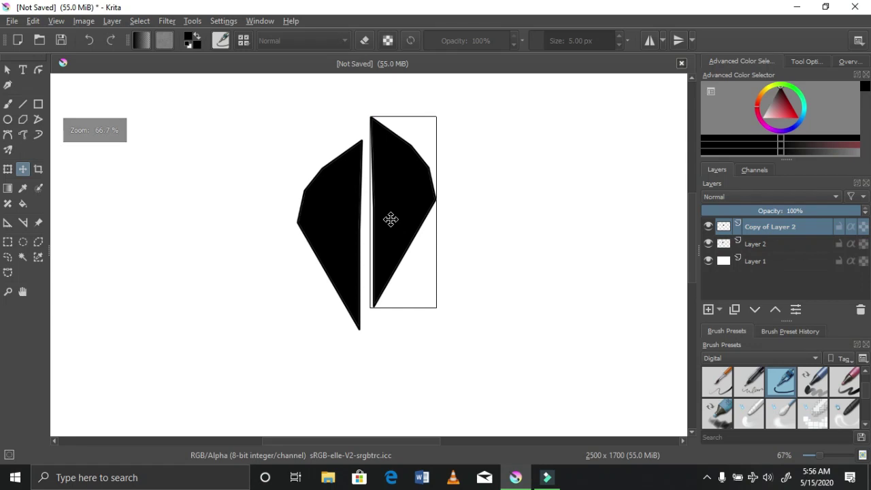
pyautogui.scroll(1, 389, 217)
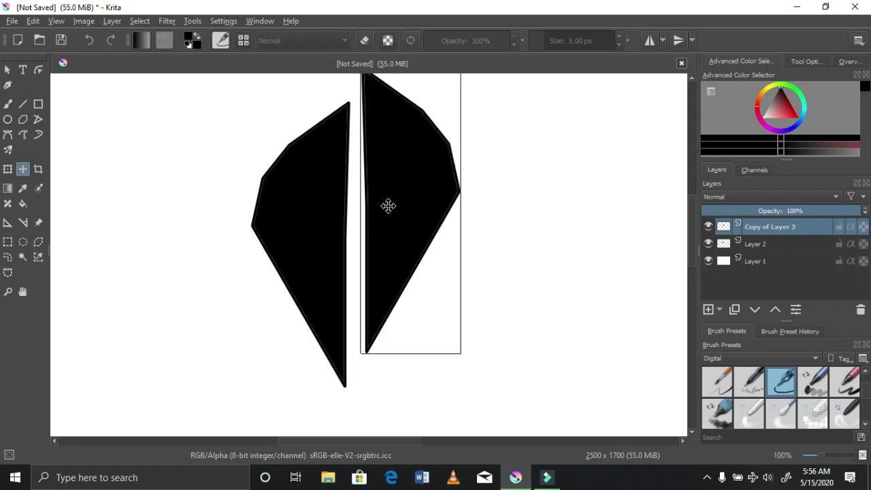
pyautogui.scroll(-1, 388, 206)
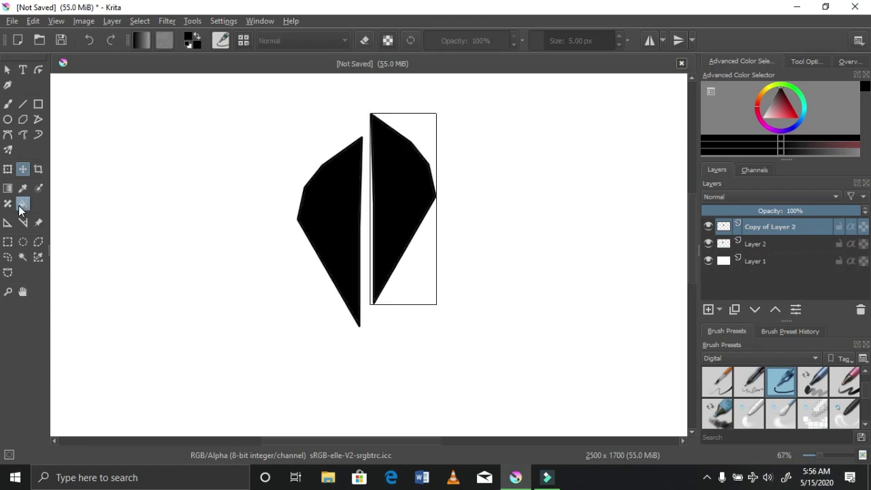
# Step: Bucket-fill the left black sail half again so its edges turn solid black
pyautogui.click(21, 205)
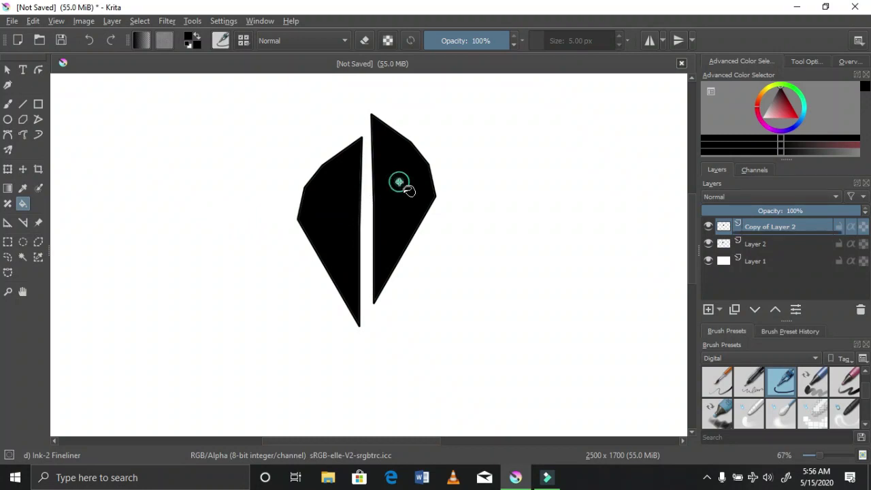
pyautogui.click(319, 211)
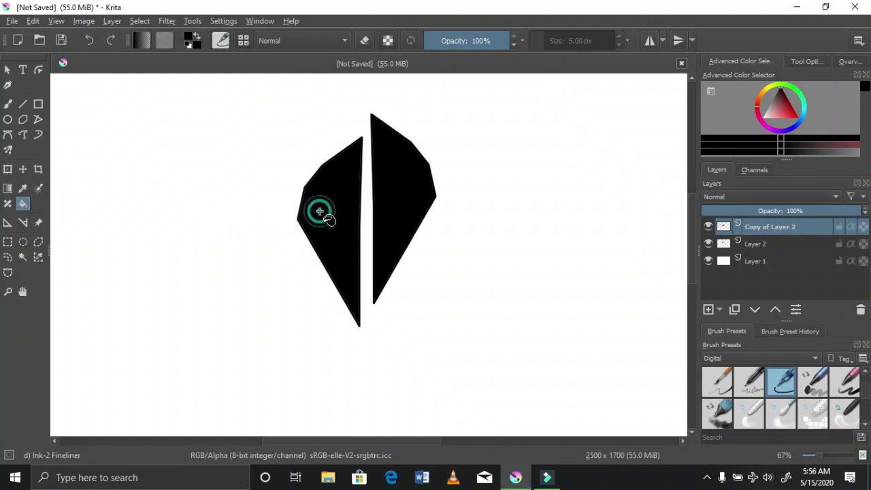
pyautogui.scroll(2, 320, 212)
pyautogui.scroll(-2, 323, 213)
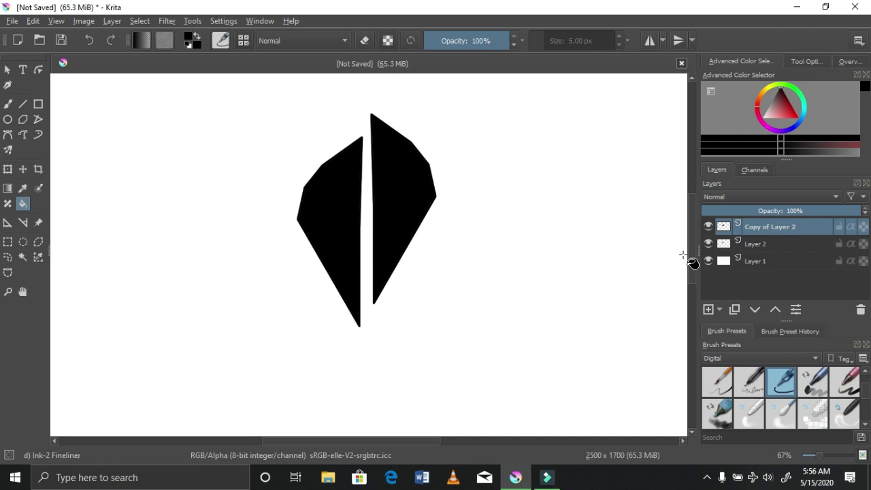
pyautogui.scroll(2, 691, 257)
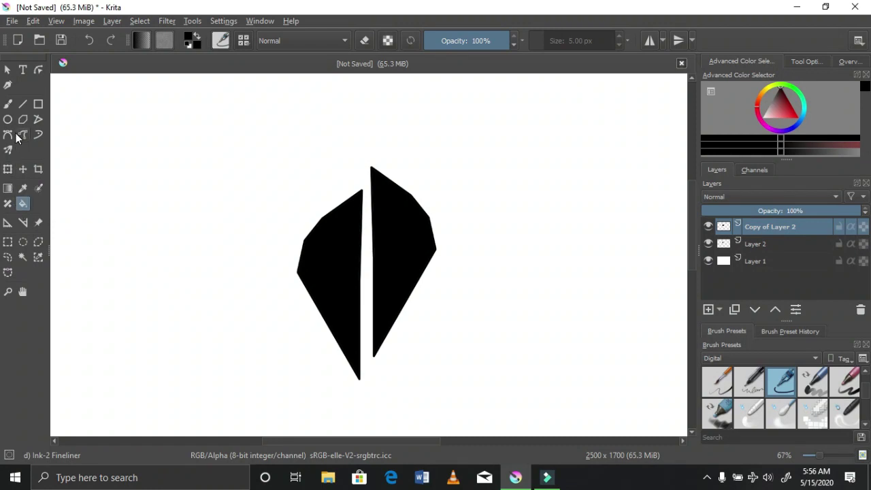
pyautogui.click(24, 106)
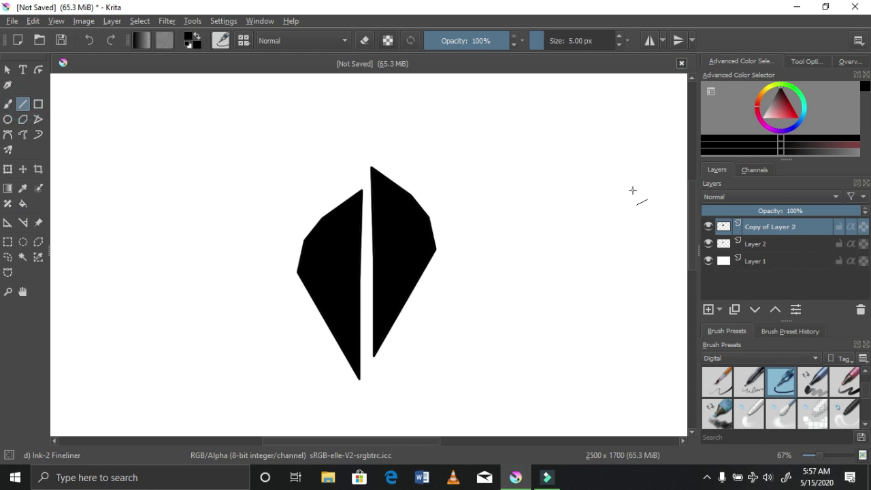
# Step: Merge Copy of Layer 2 into Layer 2 and set the line tool to erase at 18.22 px
pyautogui.rightClick(745, 226)
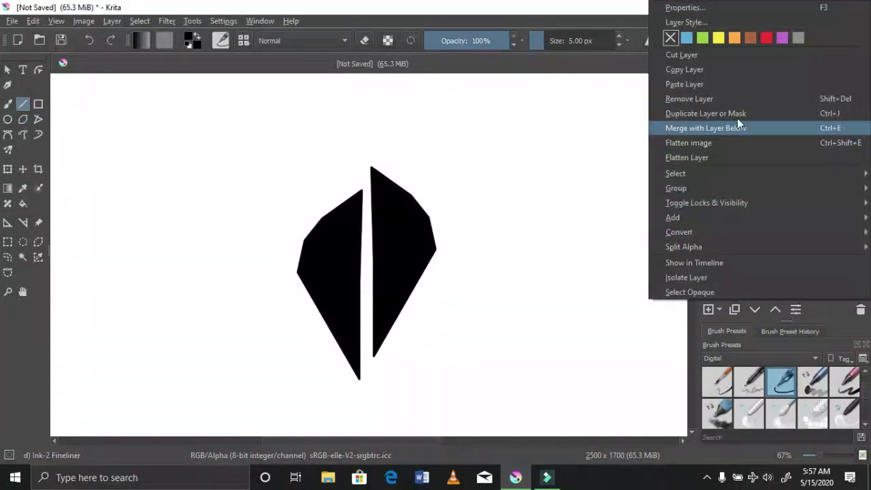
pyautogui.click(730, 125)
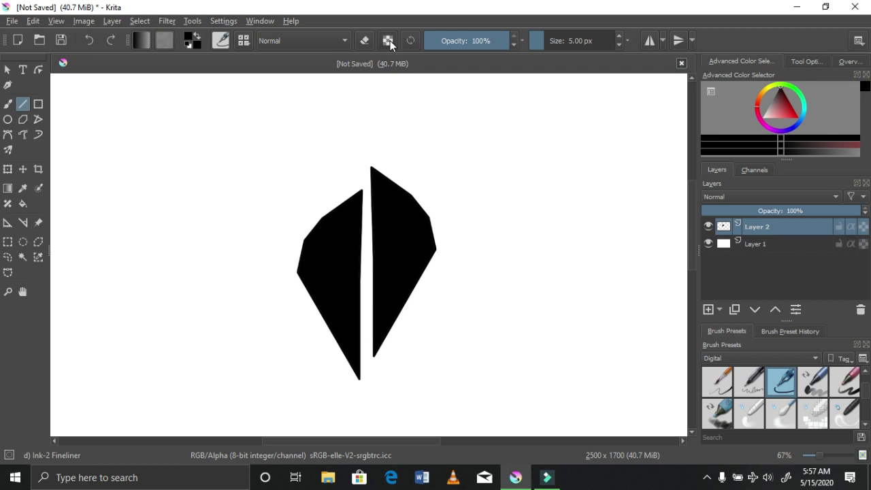
pyautogui.click(365, 41)
pyautogui.moveTo(394, 275); pyautogui.dragTo(405, 268)
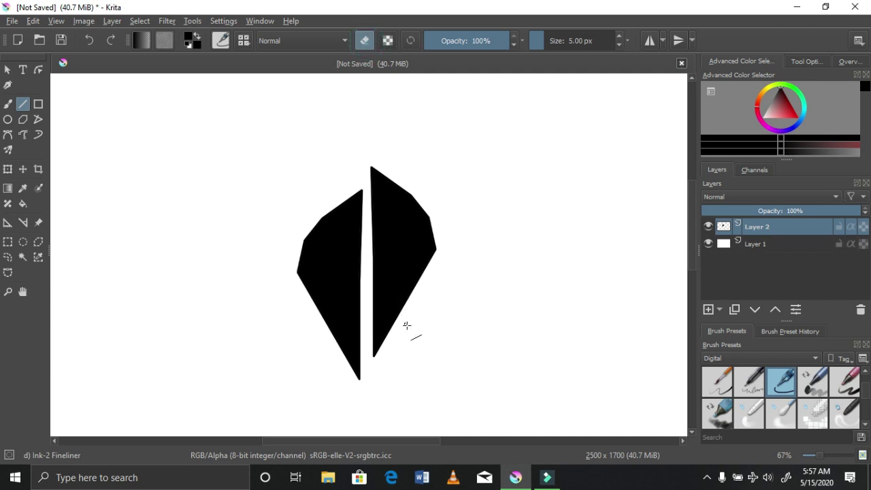
pyautogui.moveTo(542, 40); pyautogui.dragTo(548, 40)
# Step: Erase two horizontal gaps across the lower sail and one across its bottom tip
pyautogui.moveTo(445, 335); pyautogui.dragTo(307, 329)
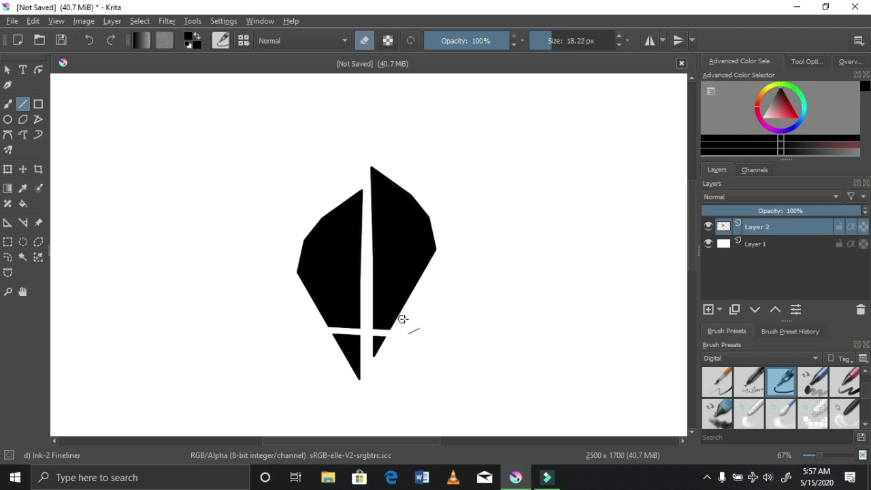
pyautogui.moveTo(409, 313); pyautogui.dragTo(317, 311)
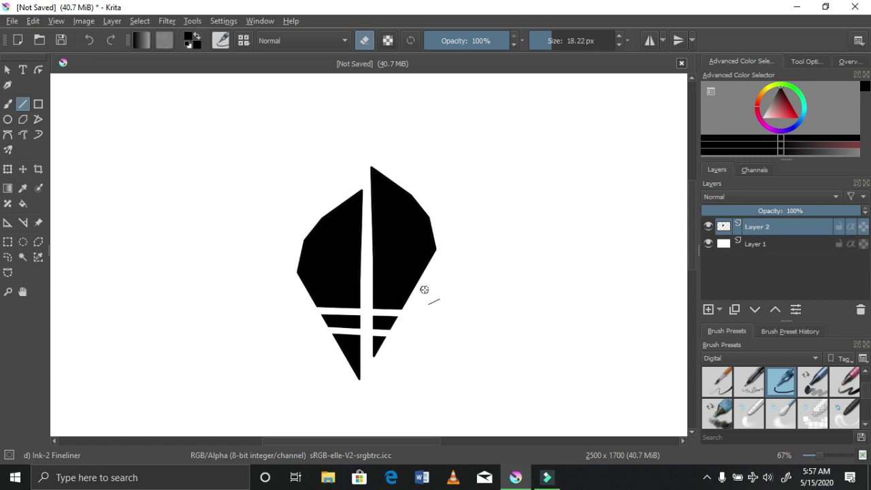
pyautogui.moveTo(431, 284); pyautogui.dragTo(374, 285)
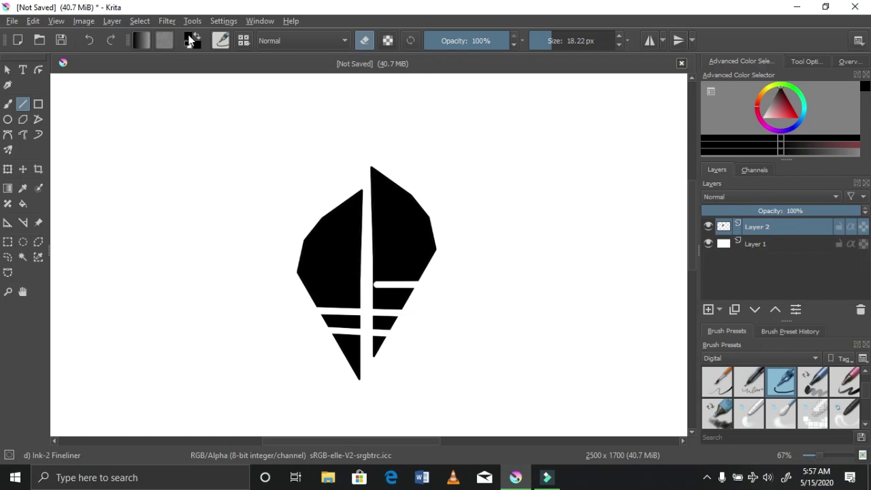
pyautogui.click(88, 40)
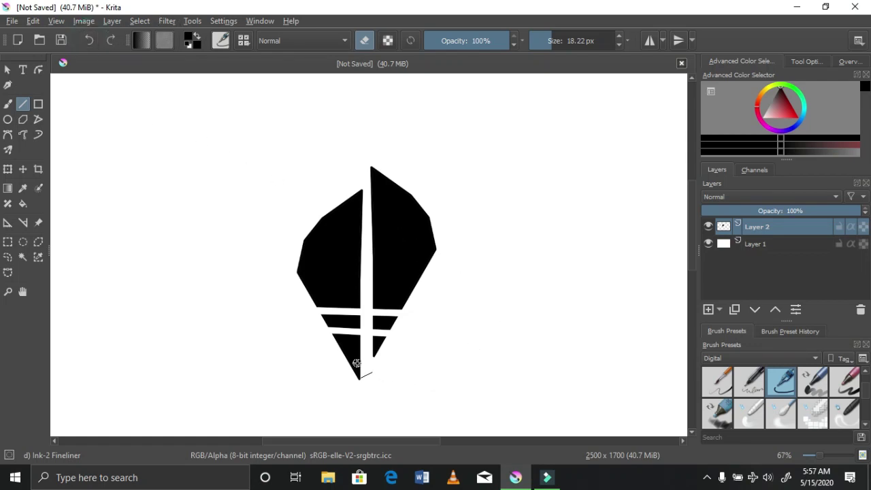
pyautogui.moveTo(368, 370); pyautogui.dragTo(278, 369)
pyautogui.scroll(-3, 320, 296)
pyautogui.scroll(3, 323, 299)
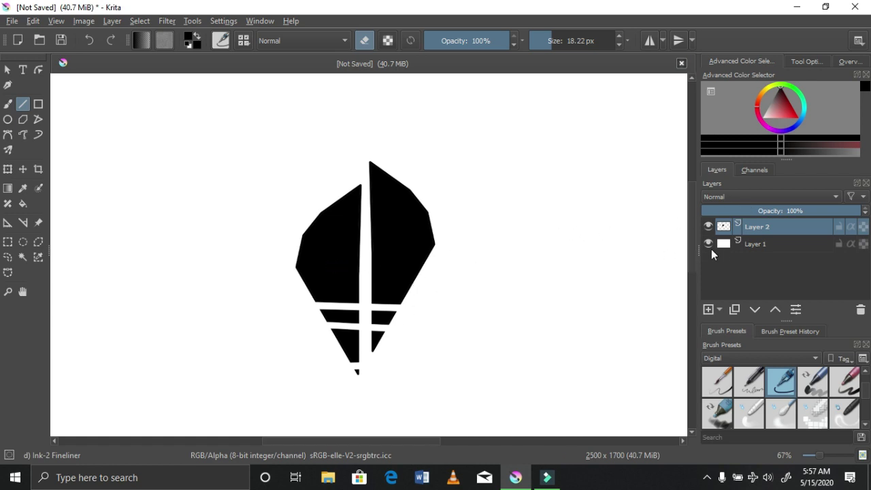
pyautogui.moveTo(711, 242)
# Step: Add a new Layer 3 and move it below Layer 2
pyautogui.click(707, 309)
pyautogui.click(783, 228)
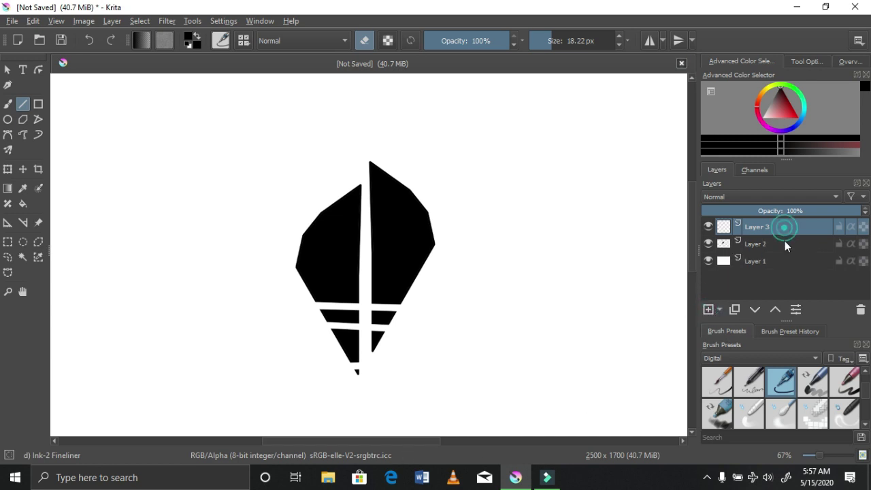
pyautogui.moveTo(785, 244); pyautogui.dragTo(785, 248)
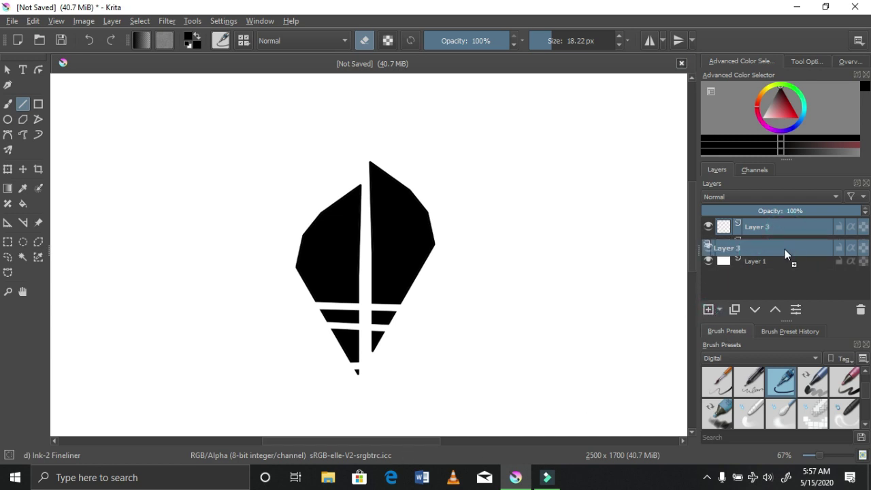
# Step: Draw a large green circle around the black sail with the Ellipse tool
pyautogui.click(7, 119)
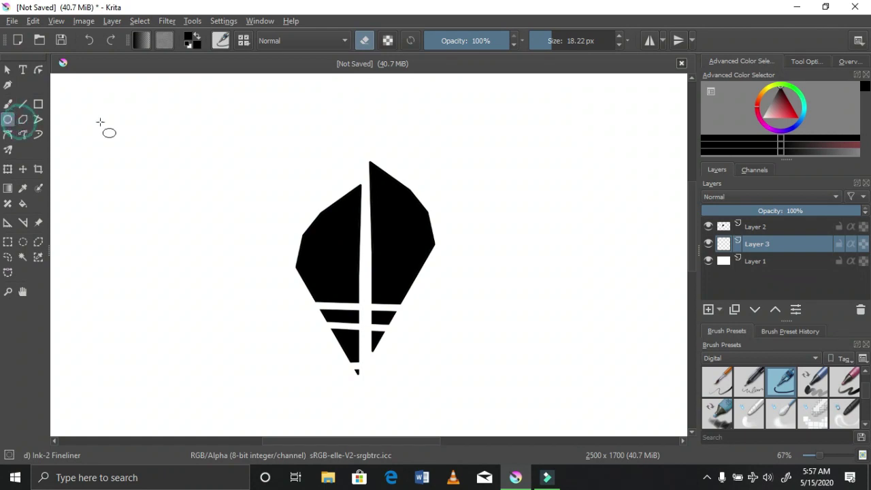
pyautogui.click(797, 95)
pyautogui.click(793, 113)
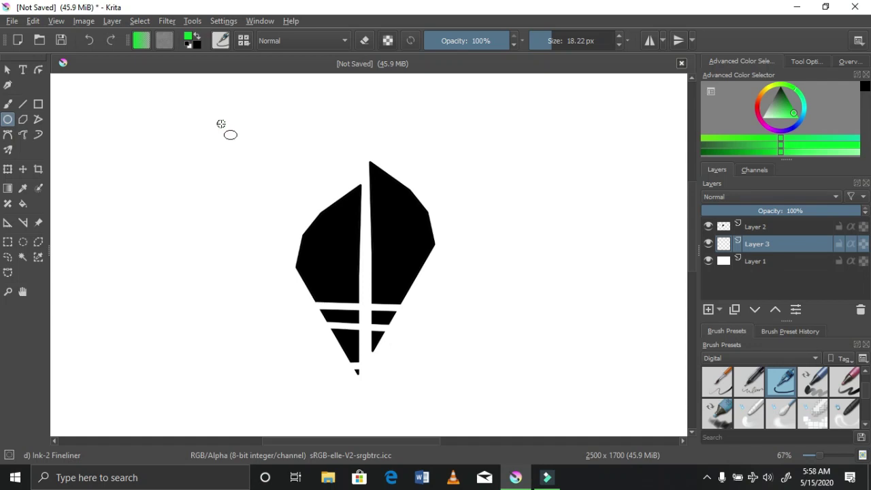
pyautogui.moveTo(226, 113); pyautogui.dragTo(472, 378)
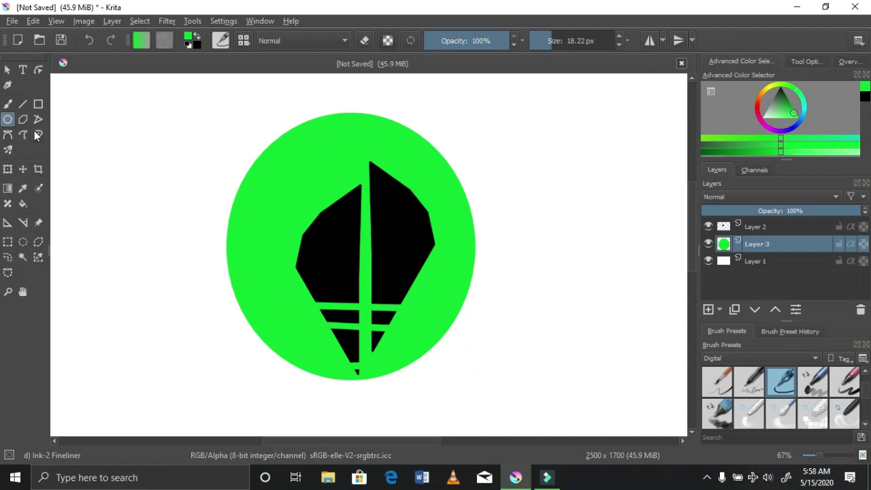
# Step: Shift the green circle so it sits centred on the sail
pyautogui.click(24, 169)
pyautogui.moveTo(289, 238); pyautogui.dragTo(303, 253)
pyautogui.scroll(-2, 304, 252)
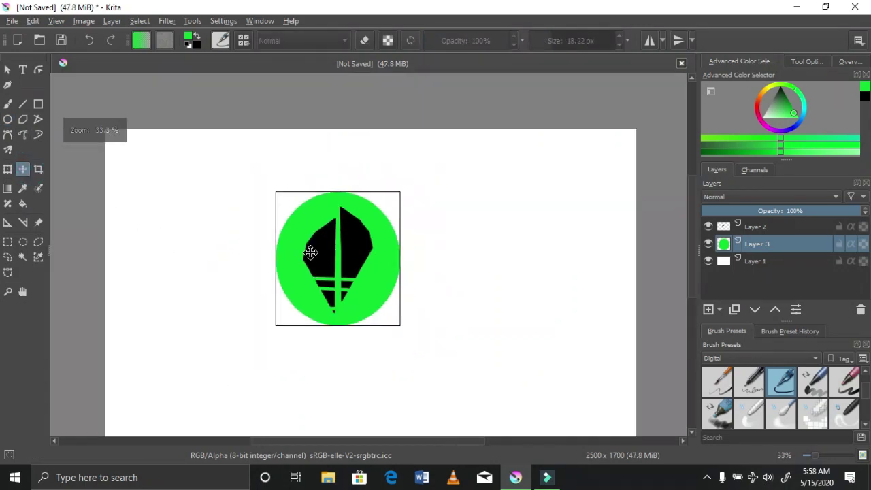
pyautogui.moveTo(302, 242); pyautogui.dragTo(300, 240)
pyautogui.scroll(2, 300, 239)
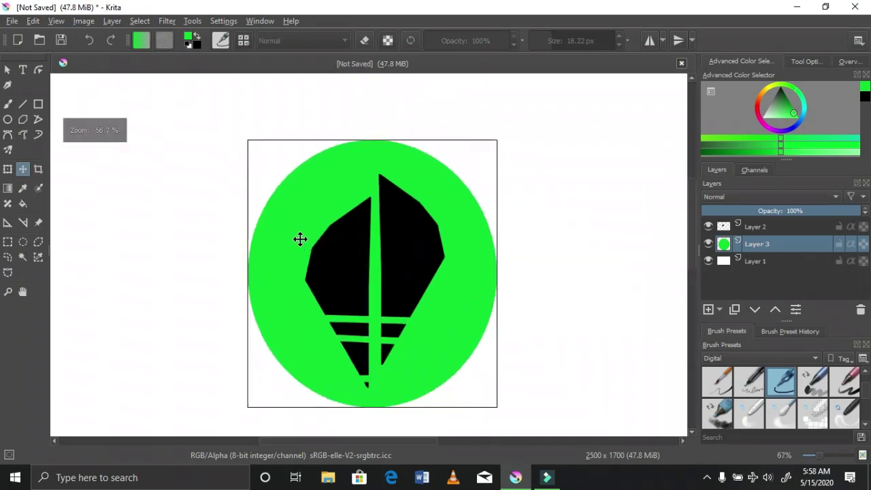
pyautogui.scroll(1, 300, 239)
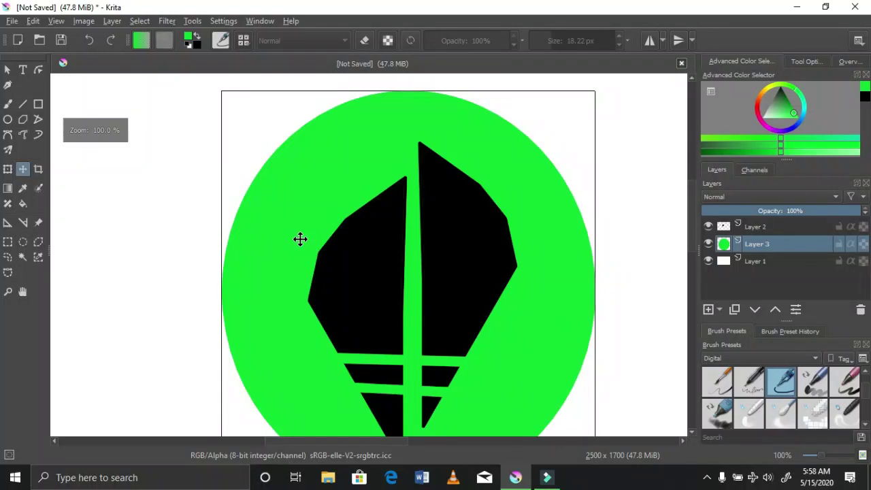
pyautogui.scroll(-2, 300, 240)
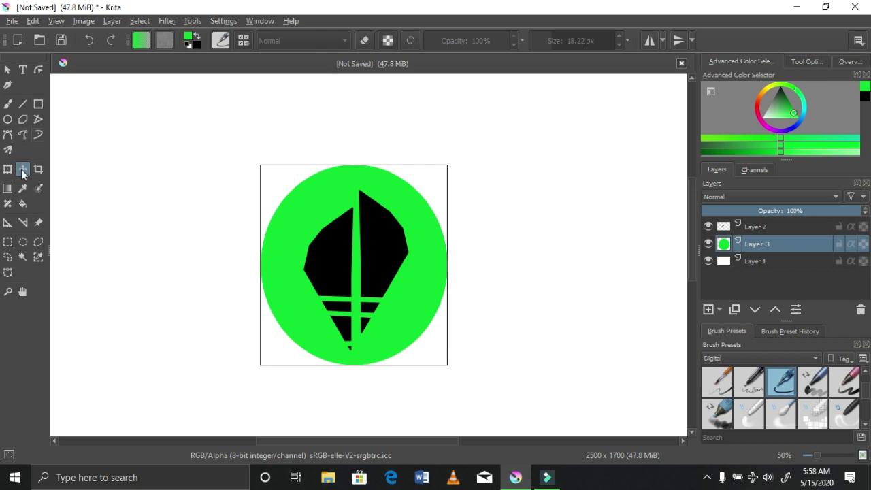
# Step: Select the green circle by similar colour and use Grow Selection to push the outline slightly past its edge
pyautogui.click(39, 256)
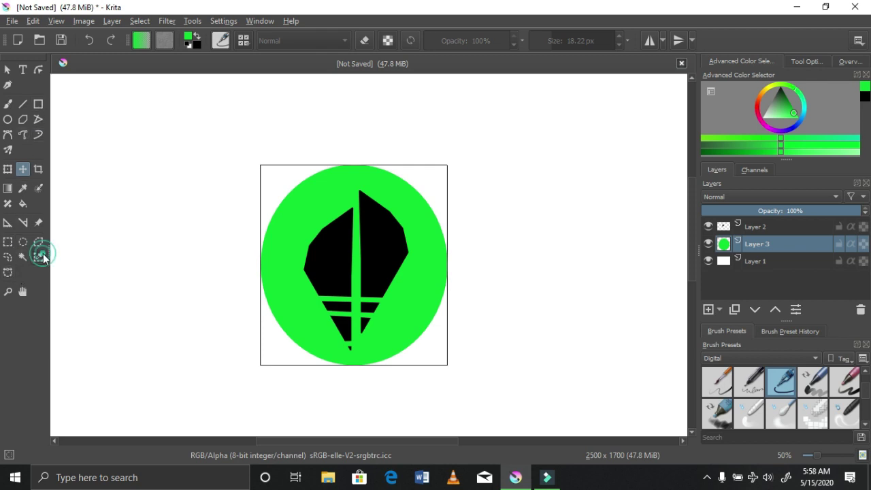
pyautogui.click(303, 232)
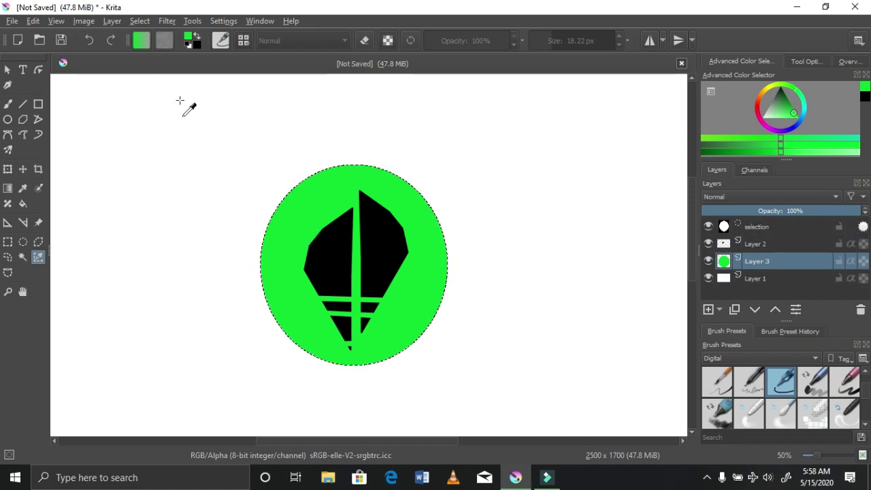
pyautogui.click(150, 20)
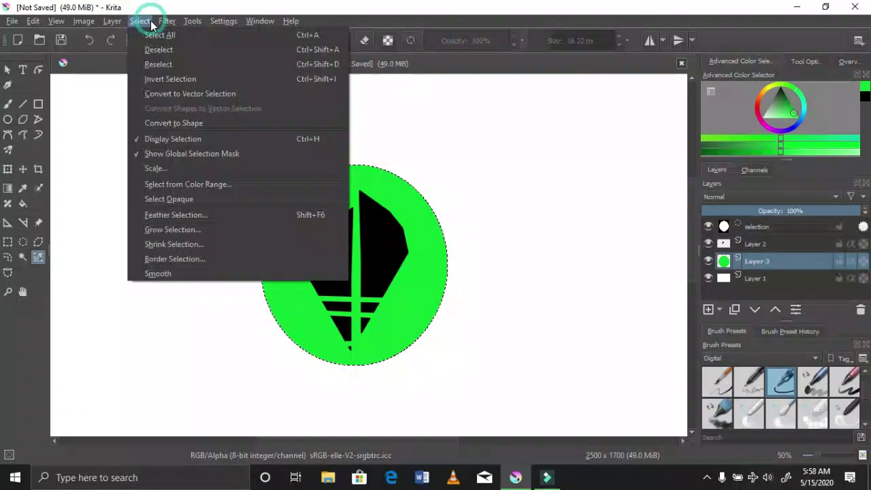
pyautogui.click(204, 170)
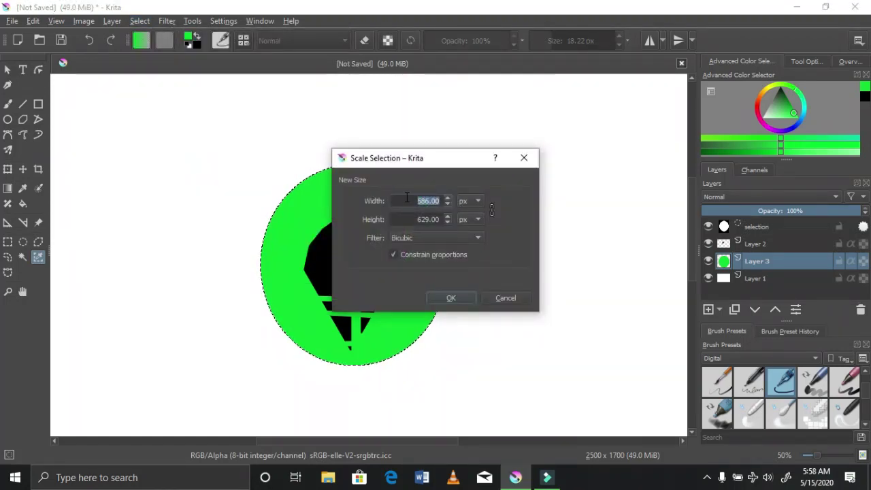
pyautogui.click(530, 161)
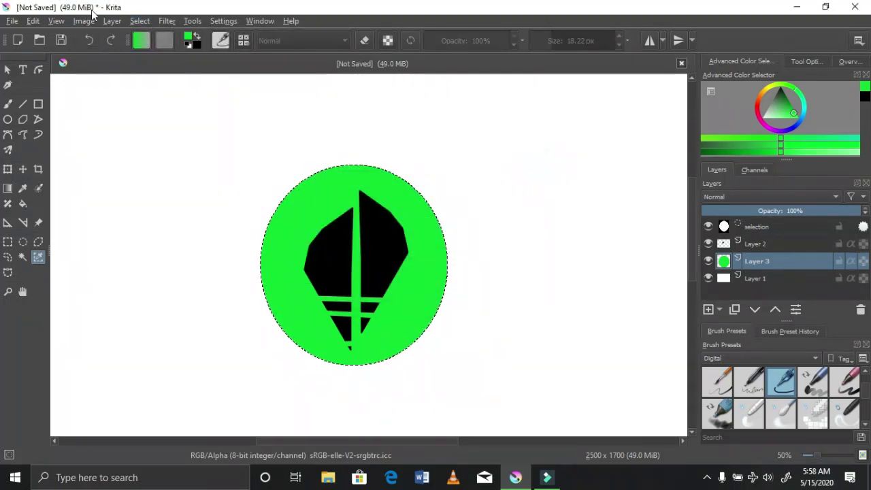
pyautogui.click(139, 21)
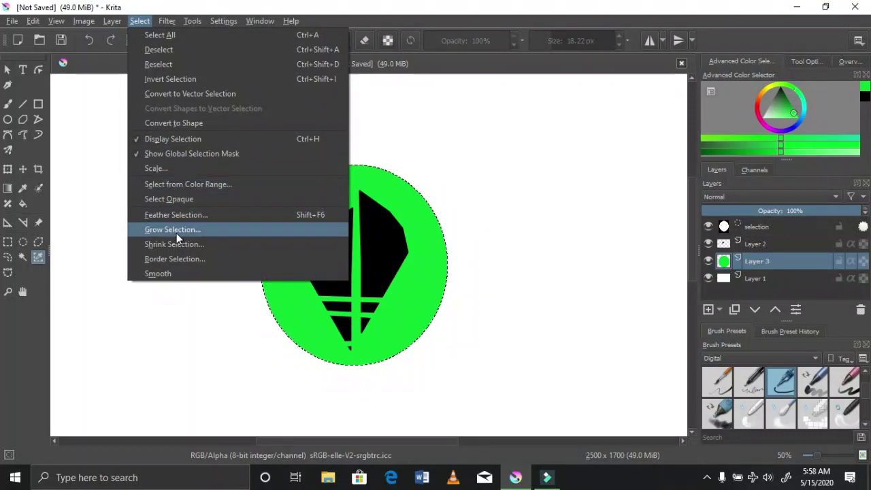
pyautogui.click(176, 233)
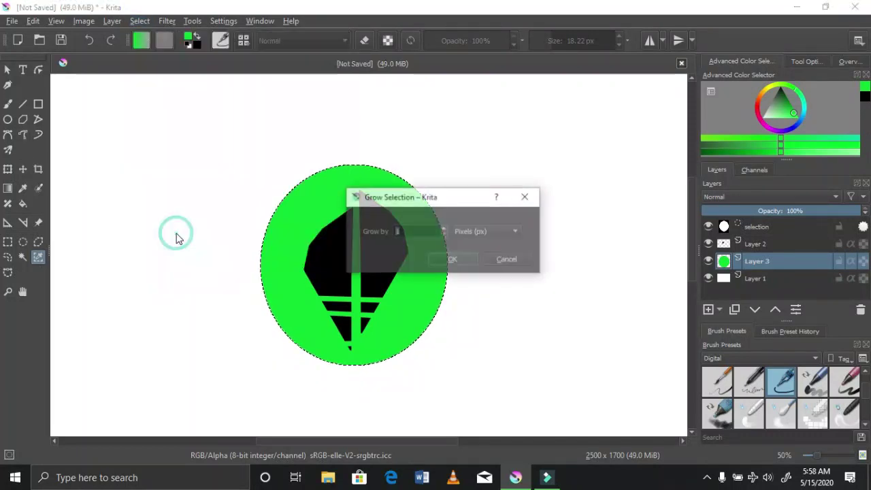
pyautogui.click(444, 229)
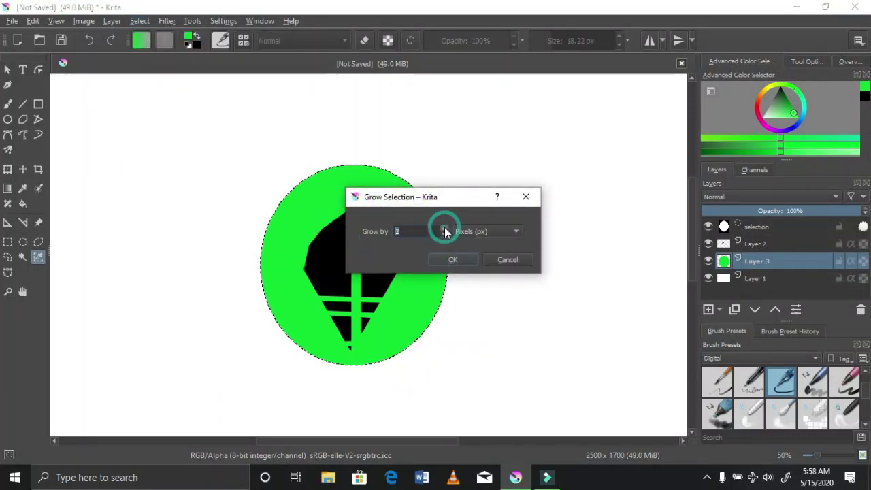
pyautogui.click(449, 264)
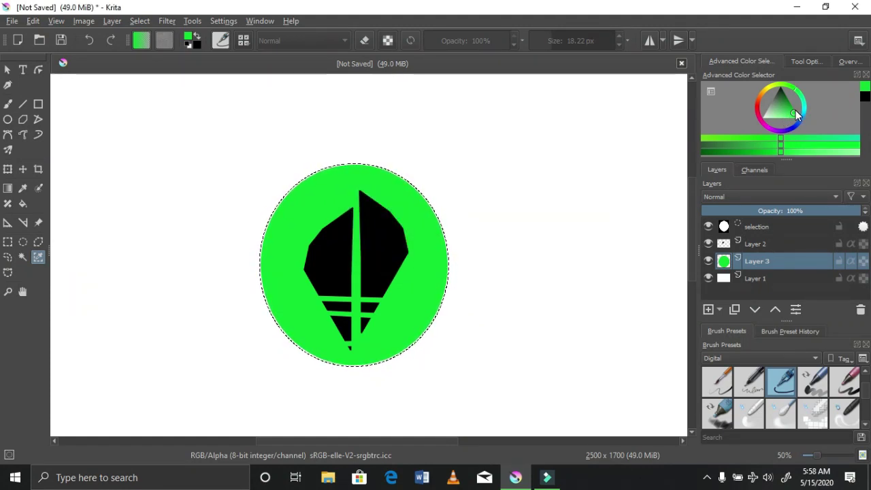
# Step: Adjust the green shade slightly and bucket-fill the gap at the circle's edge
pyautogui.moveTo(795, 110); pyautogui.dragTo(789, 120)
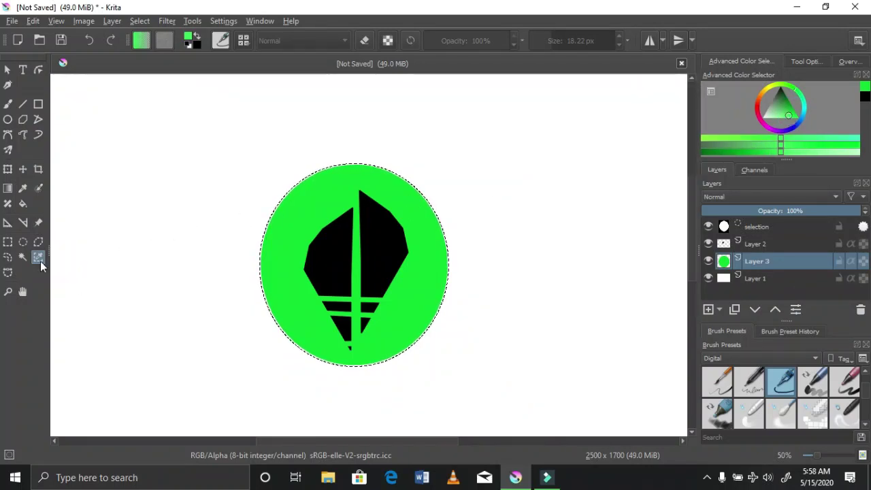
pyautogui.click(22, 203)
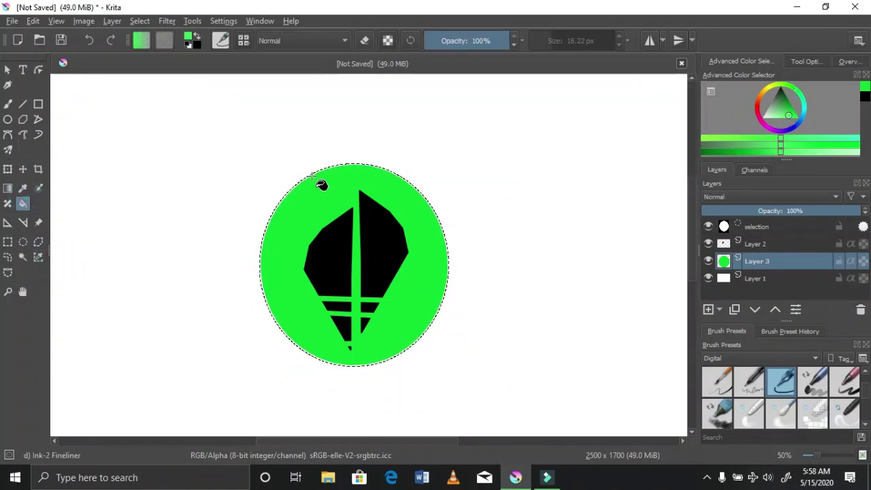
pyautogui.scroll(3, 297, 212)
pyautogui.scroll(3, 289, 203)
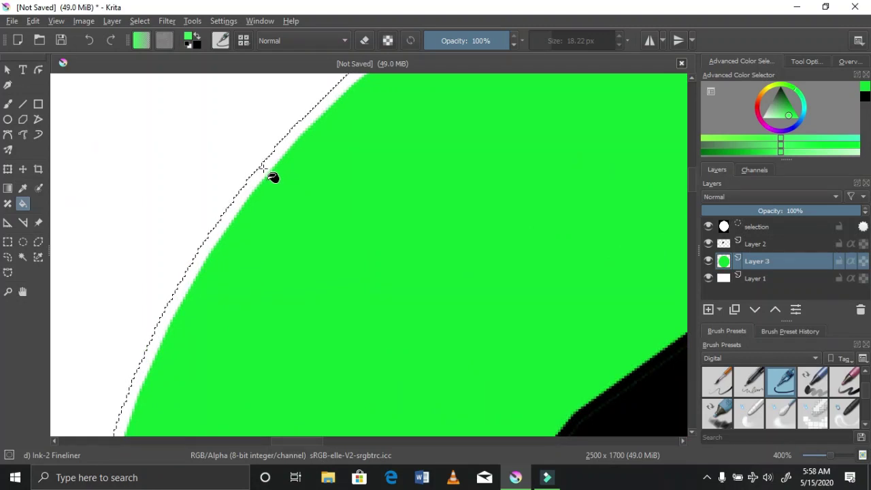
pyautogui.click(263, 168)
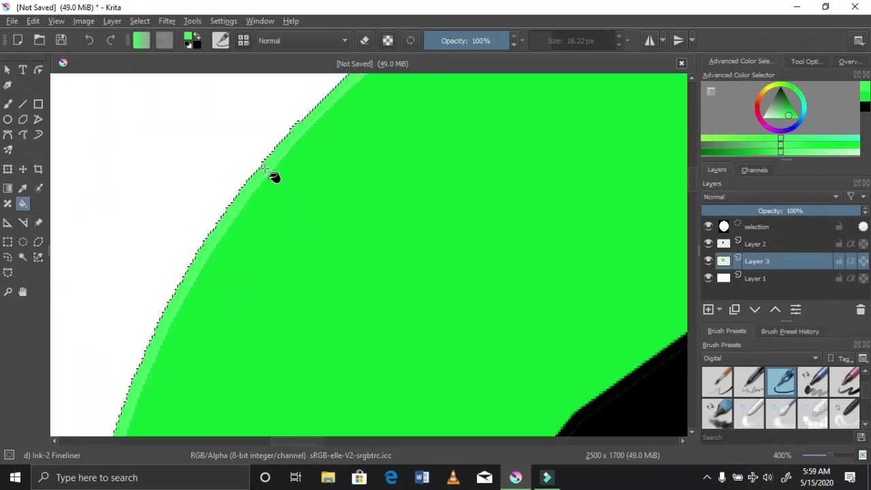
# Step: Undo a lighter green fill, then make Layer 2 the working layer
pyautogui.scroll(-2, 273, 177)
pyautogui.click(273, 177)
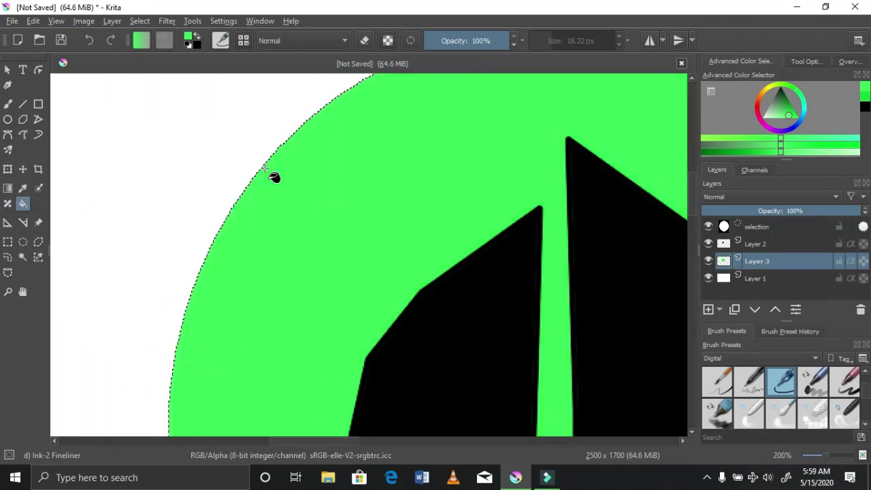
pyautogui.click(90, 44)
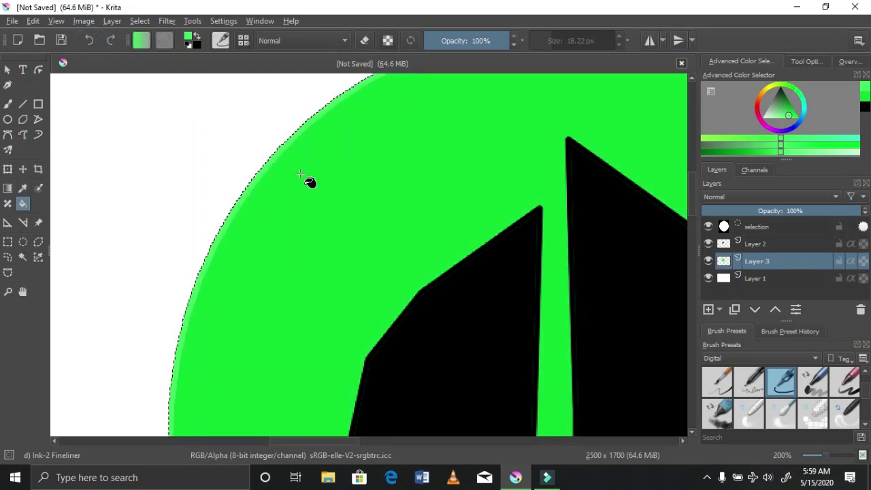
pyautogui.scroll(-4, 311, 181)
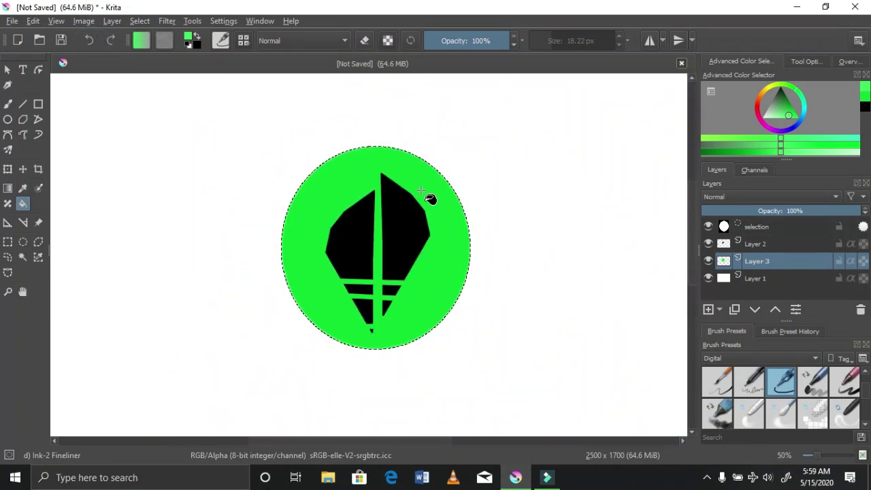
pyautogui.scroll(1, 412, 190)
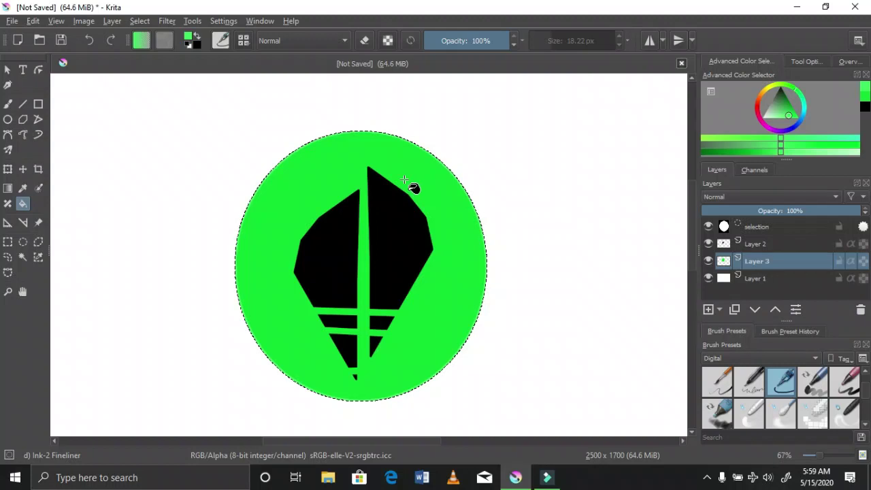
pyautogui.scroll(-1, 403, 186)
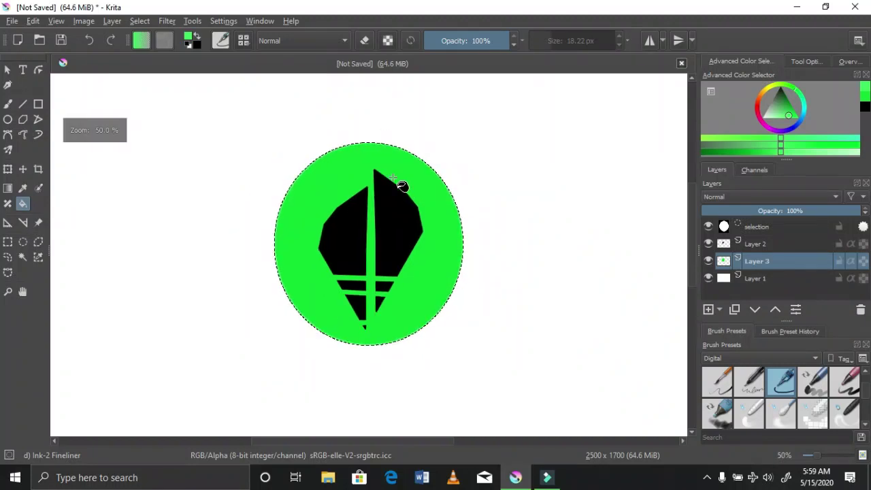
pyautogui.scroll(1, 402, 186)
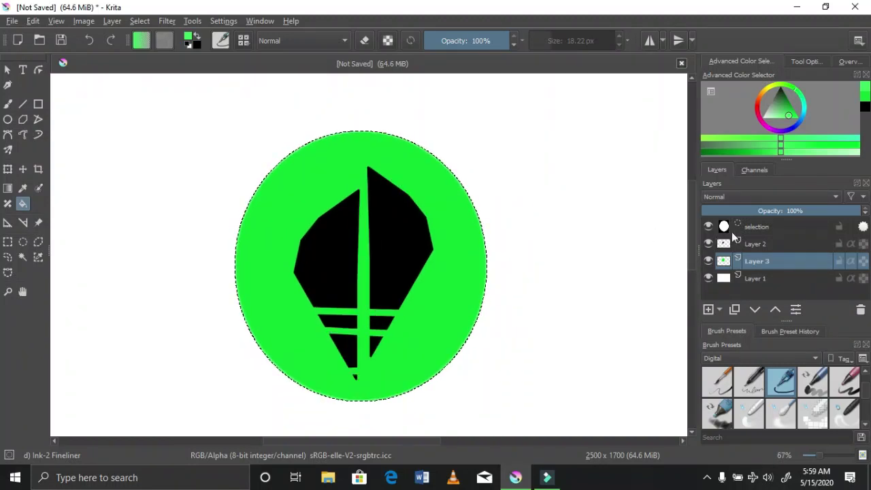
pyautogui.click(745, 242)
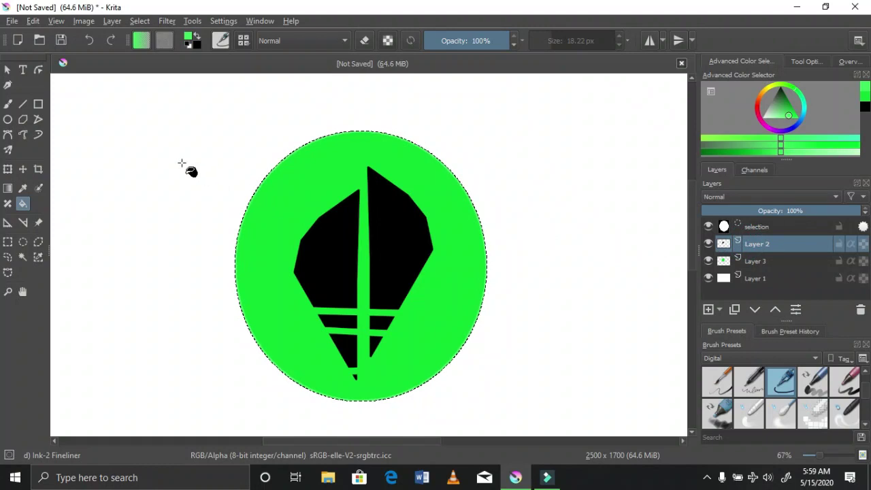
# Step: Select the whole canvas and launch the G'MIC-Qt filter collection
pyautogui.click(7, 241)
pyautogui.rightClick(158, 176)
pyautogui.click(168, 198)
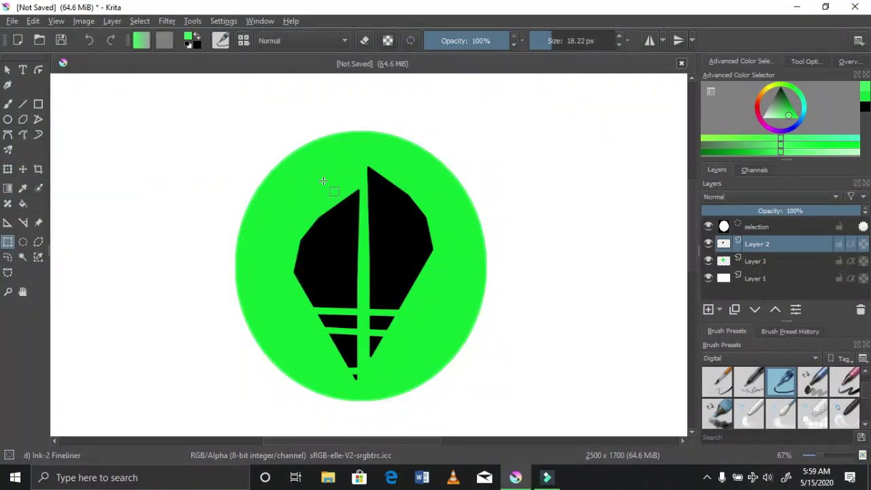
pyautogui.click(167, 21)
pyautogui.click(202, 180)
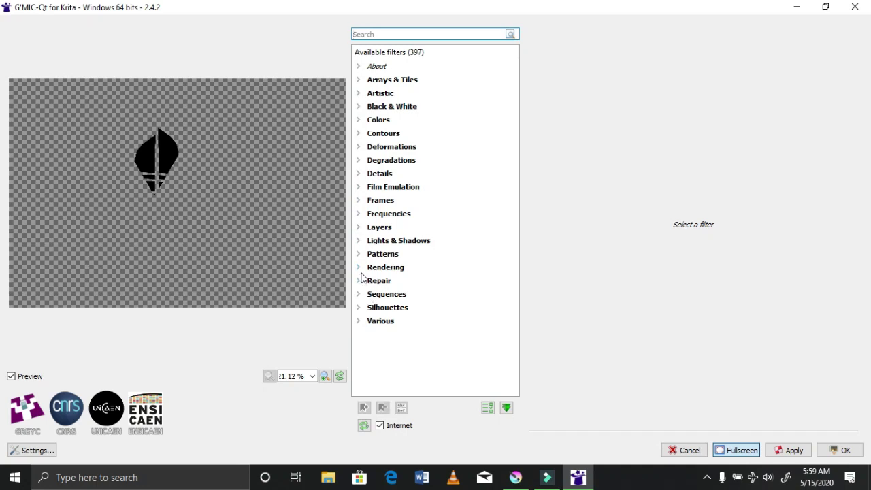
# Step: Apply Lights & Shadows > Drop Shadow 3D to the sail and confirm with OK
pyautogui.click(357, 242)
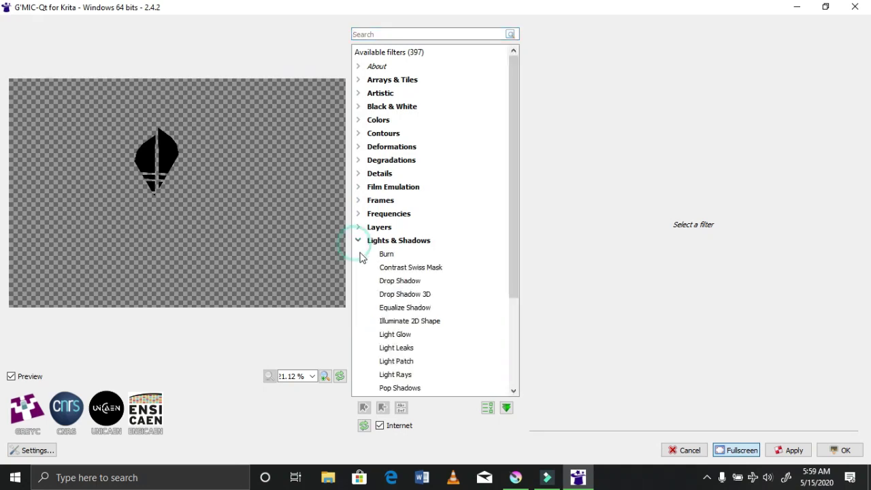
pyautogui.click(405, 295)
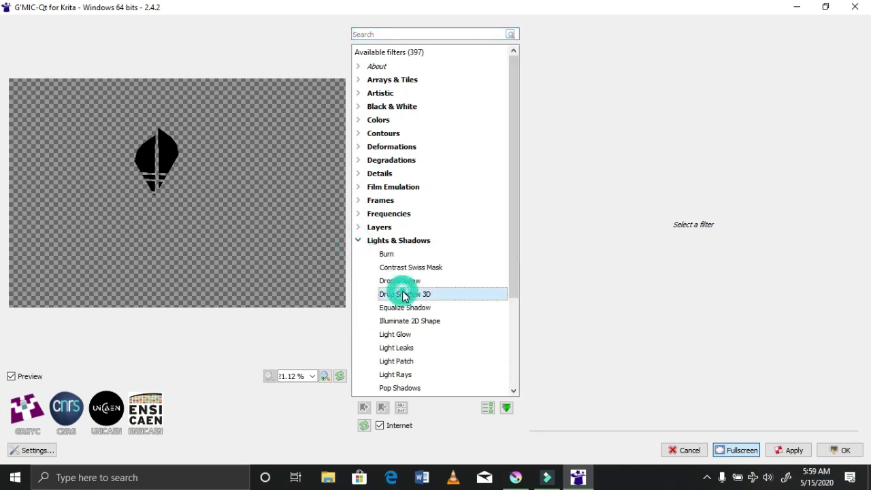
pyautogui.click(400, 282)
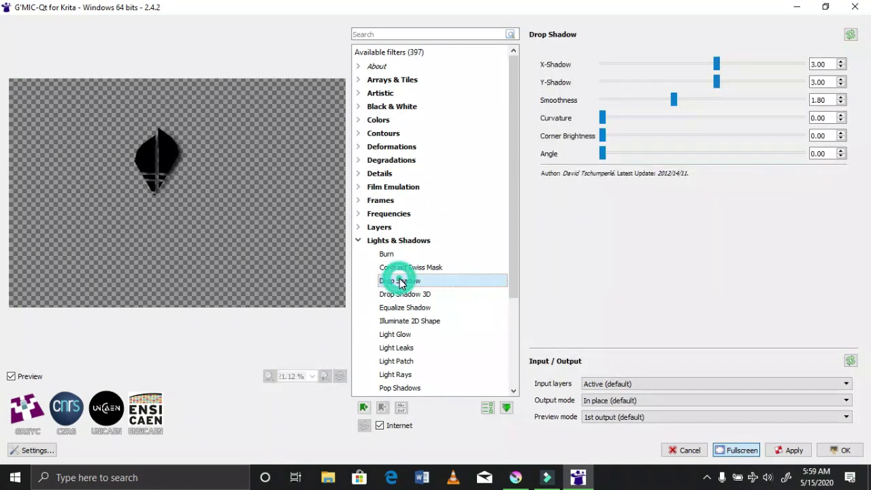
pyautogui.click(400, 299)
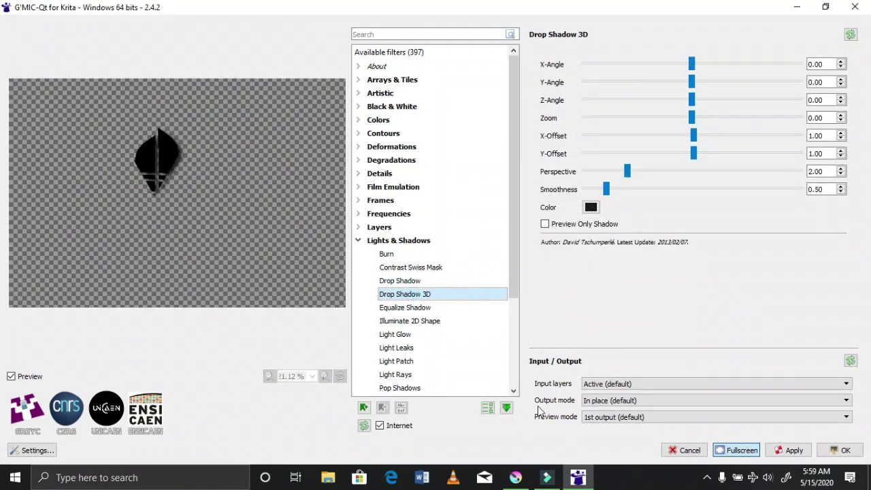
pyautogui.click(786, 451)
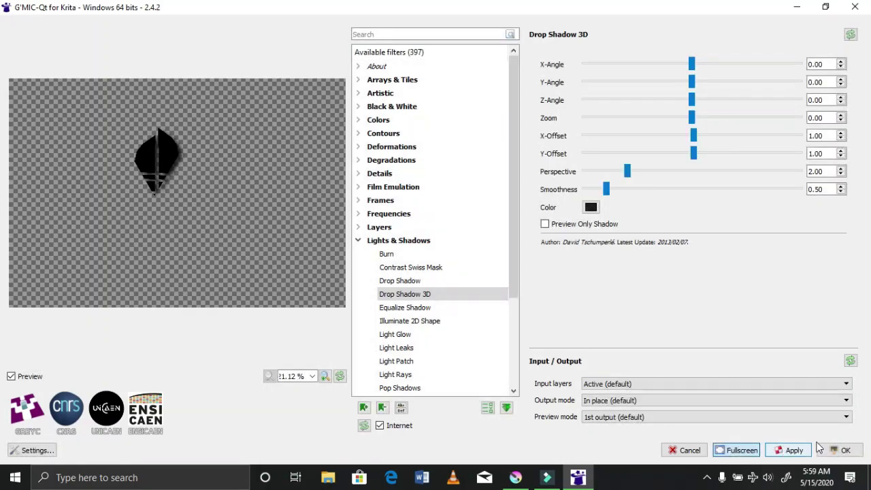
pyautogui.click(835, 449)
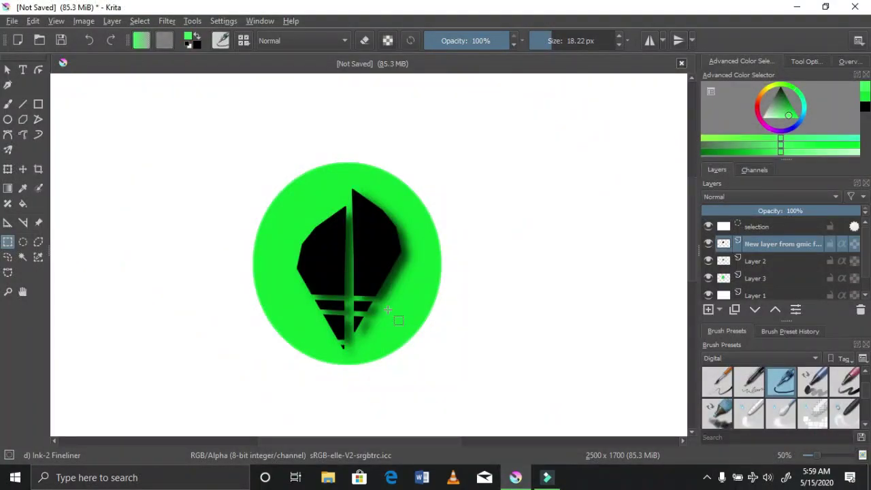
# Step: Toggle the gmic layer's and Layer 2's visibility to compare, leaving Layer 2 visible
pyautogui.scroll(-1, 387, 310)
pyautogui.scroll(1, 387, 310)
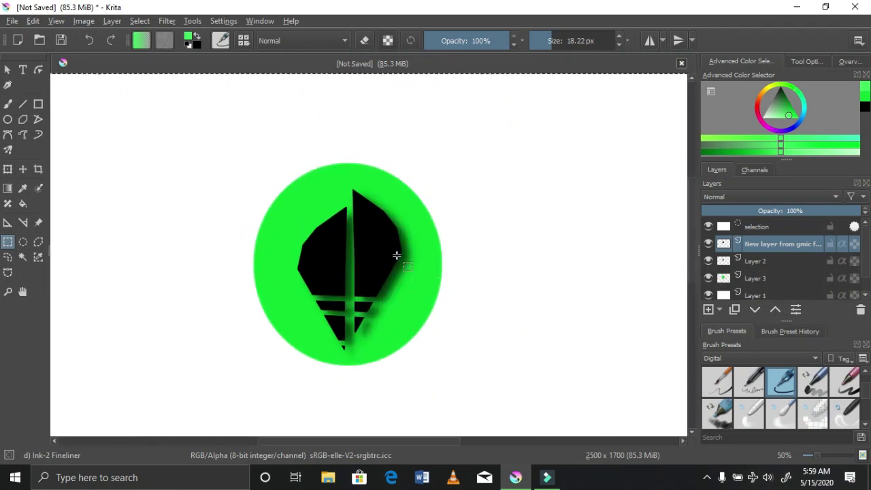
pyautogui.scroll(3, 397, 255)
pyautogui.scroll(-2, 394, 254)
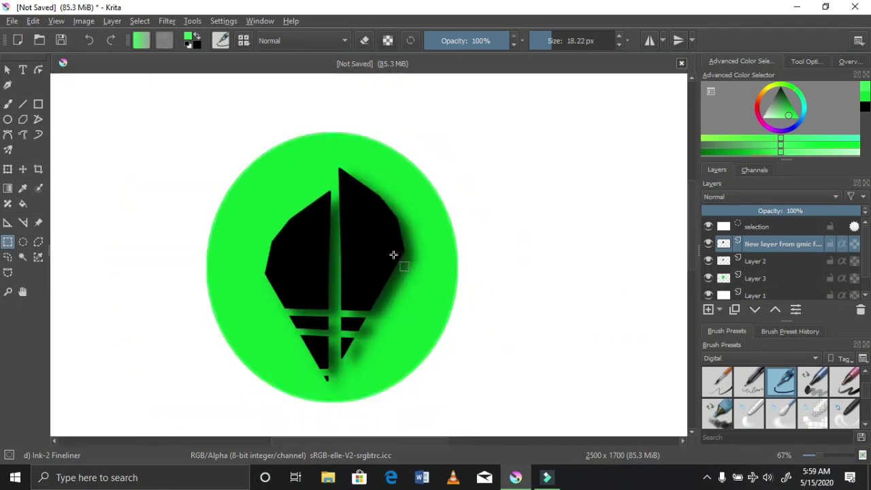
pyautogui.click(708, 244)
pyautogui.click(707, 245)
pyautogui.click(708, 260)
pyautogui.scroll(-1, 447, 287)
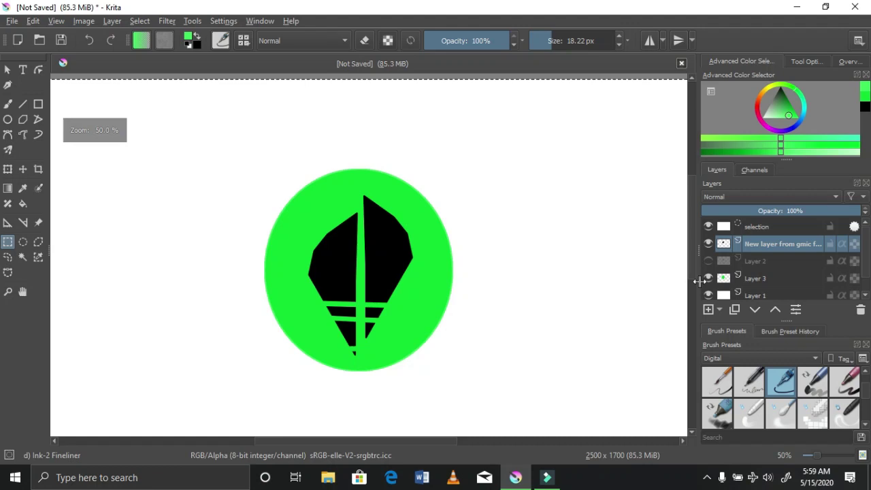
pyautogui.click(738, 277)
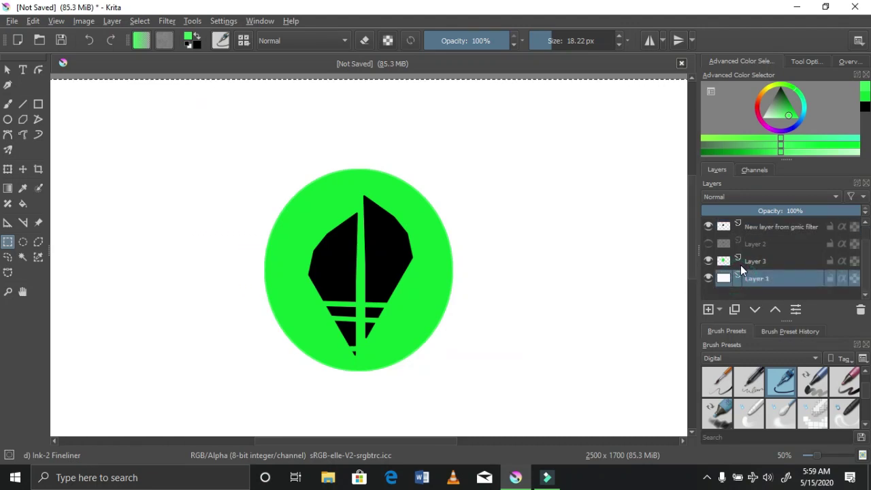
pyautogui.click(740, 265)
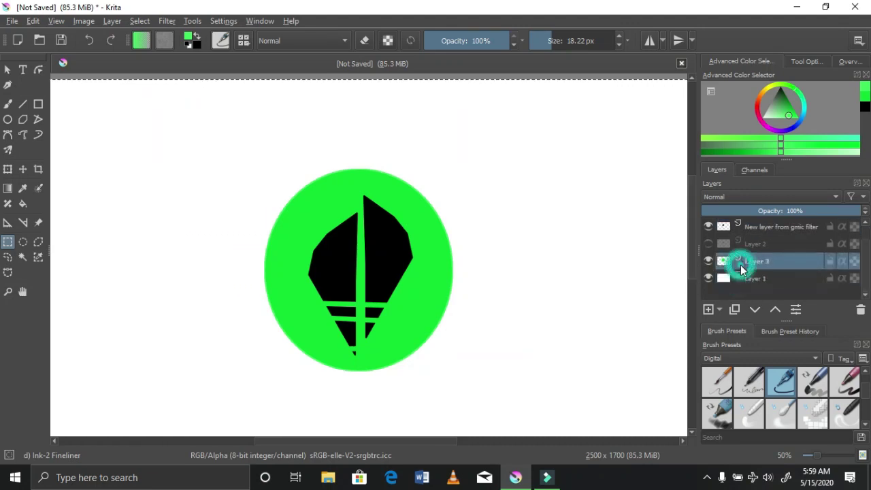
pyautogui.click(708, 243)
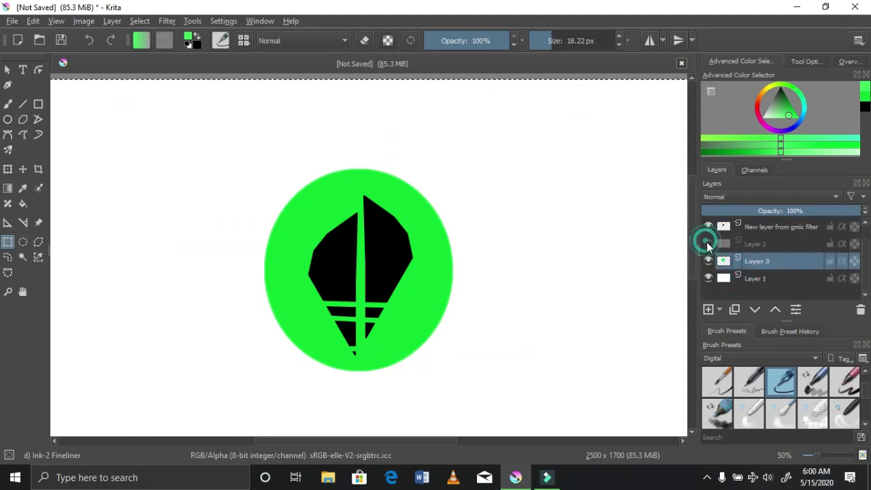
# Step: Select the gmic filter layer together with Layer 2 and Layer 3
pyautogui.click(760, 245)
pyautogui.click(760, 244)
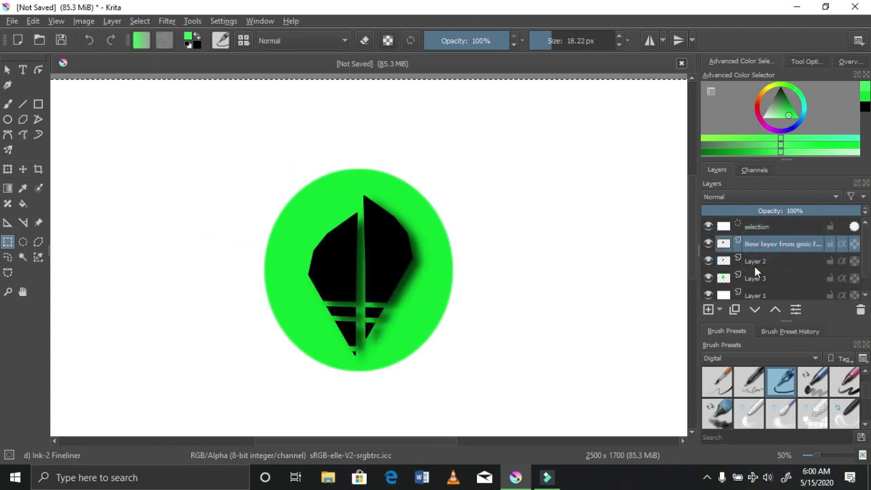
pyautogui.hotkey('ctrl', 'shift', 'a')
pyautogui.hotkey('ctrl', 'z')
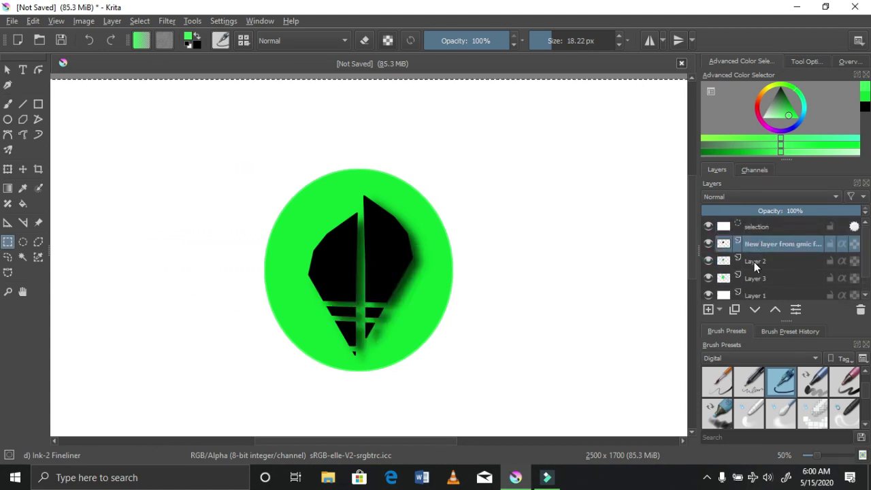
pyautogui.keyDown('ctrl'); pyautogui.click(753, 261); pyautogui.keyUp('ctrl')
pyautogui.keyDown('ctrl'); pyautogui.click(757, 279); pyautogui.keyUp('ctrl')
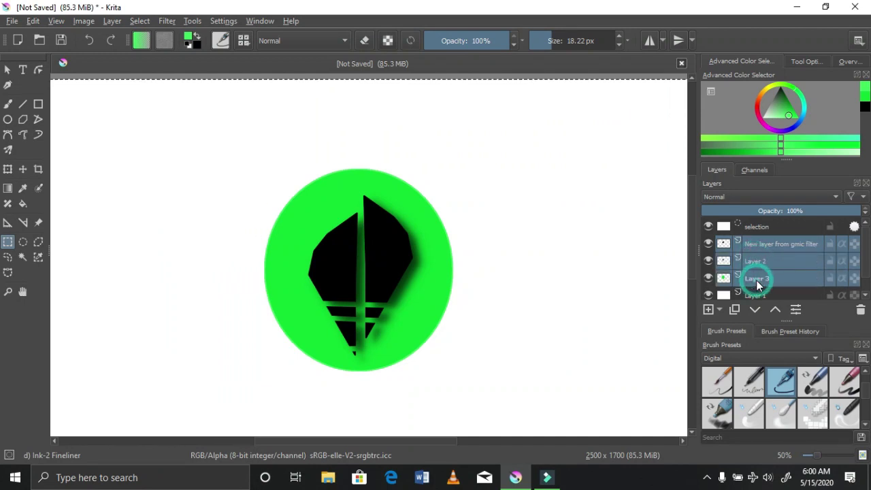
# Step: Quick Group the three selected layers
pyautogui.rightClick(742, 244)
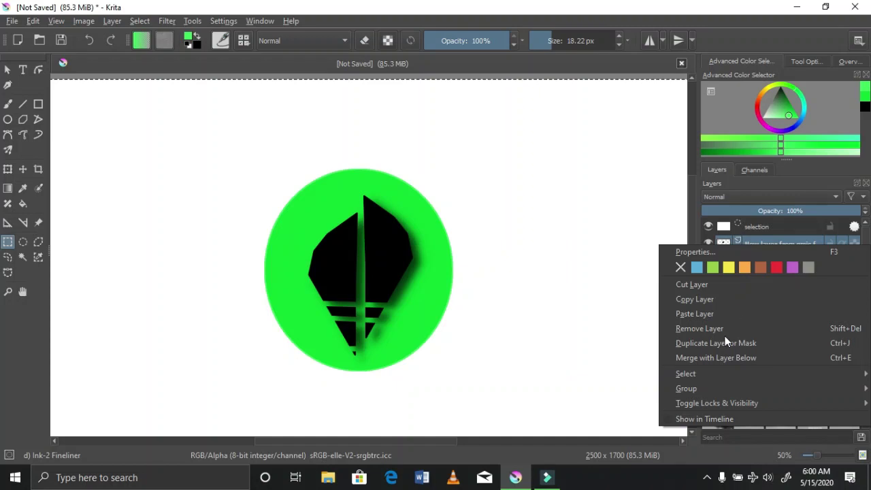
pyautogui.moveTo(700, 389)
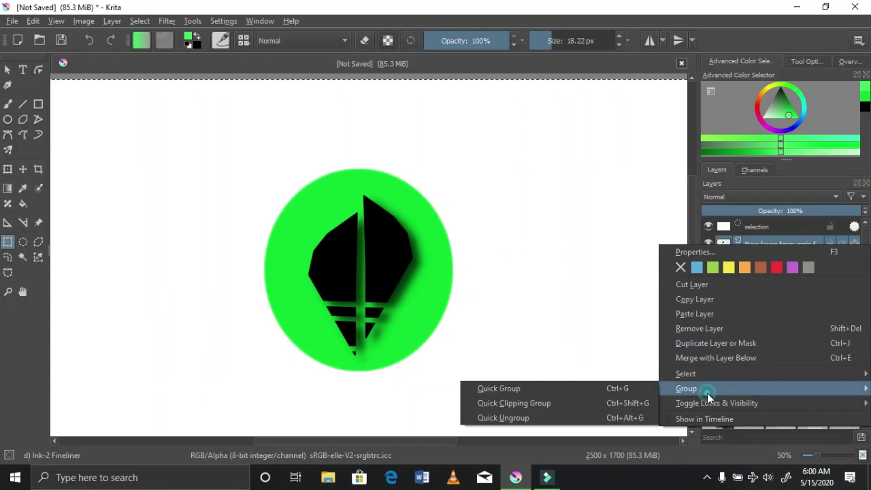
pyautogui.click(591, 388)
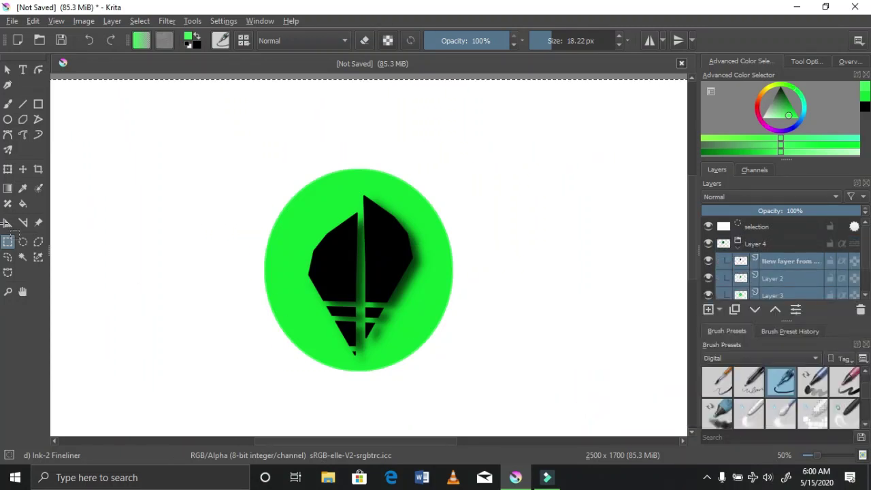
# Step: Move the grouped logo down and right, nearer the page centre
pyautogui.click(23, 169)
pyautogui.moveTo(308, 238); pyautogui.dragTo(313, 242)
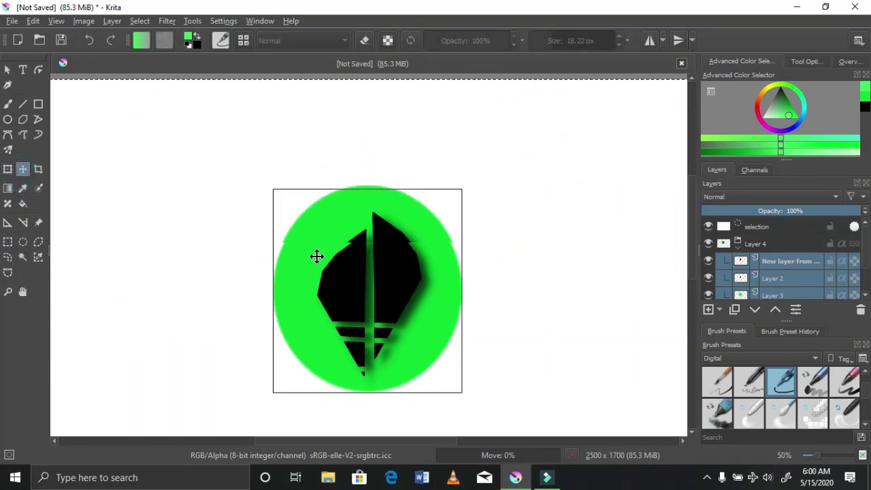
pyautogui.scroll(-2, 320, 257)
pyautogui.scroll(-3, 320, 258)
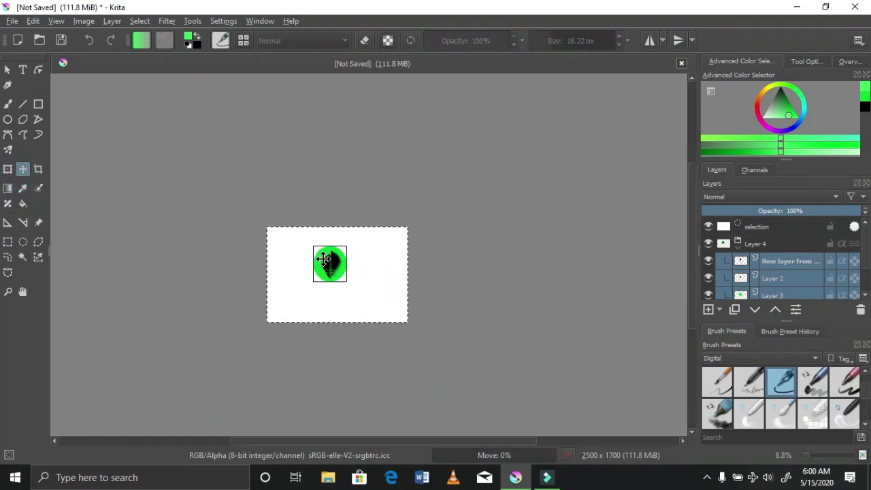
pyautogui.moveTo(320, 258); pyautogui.dragTo(333, 279)
pyautogui.scroll(3, 328, 266)
pyautogui.scroll(-2, 333, 278)
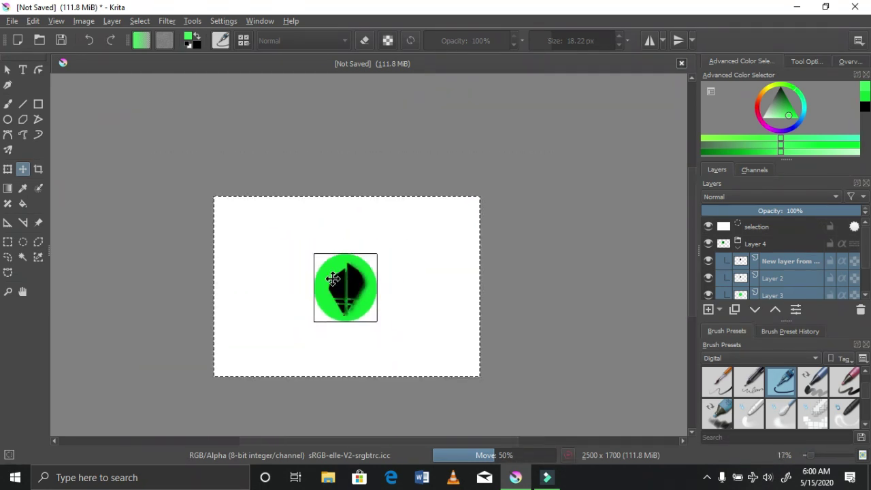
pyautogui.scroll(1, 332, 279)
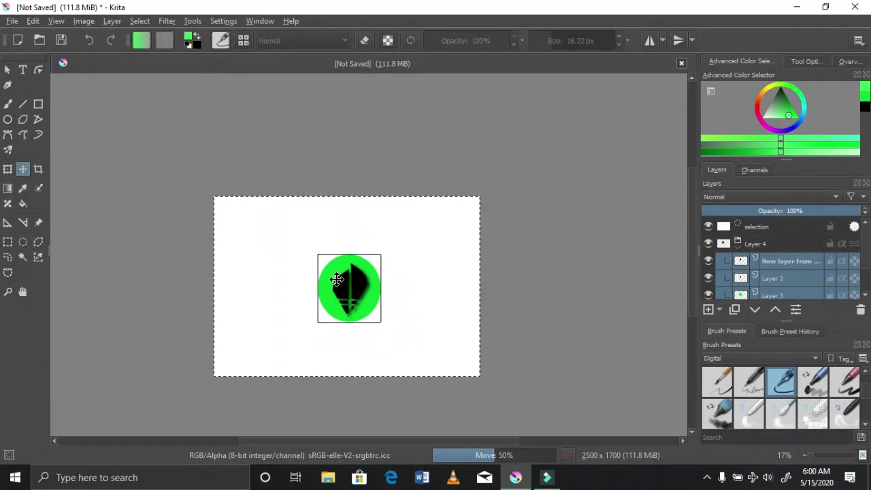
# Step: Quick Group the layers again into Layer 4
pyautogui.rightClick(738, 265)
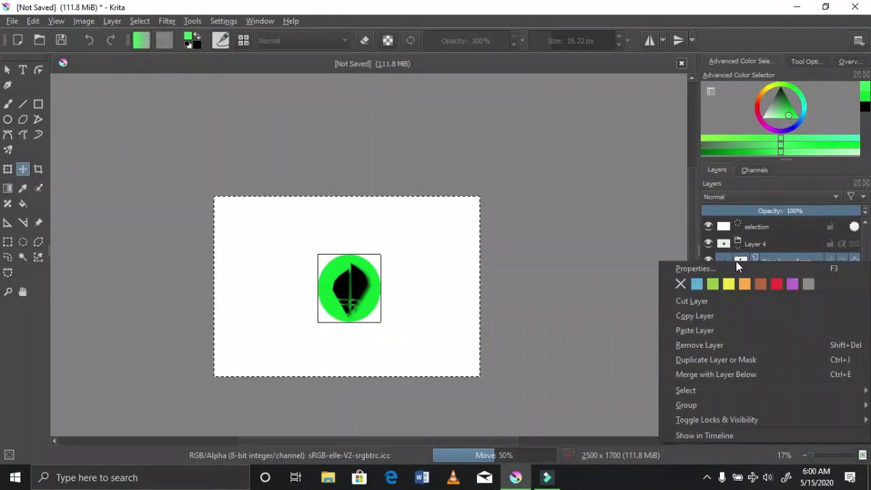
pyautogui.moveTo(705, 402)
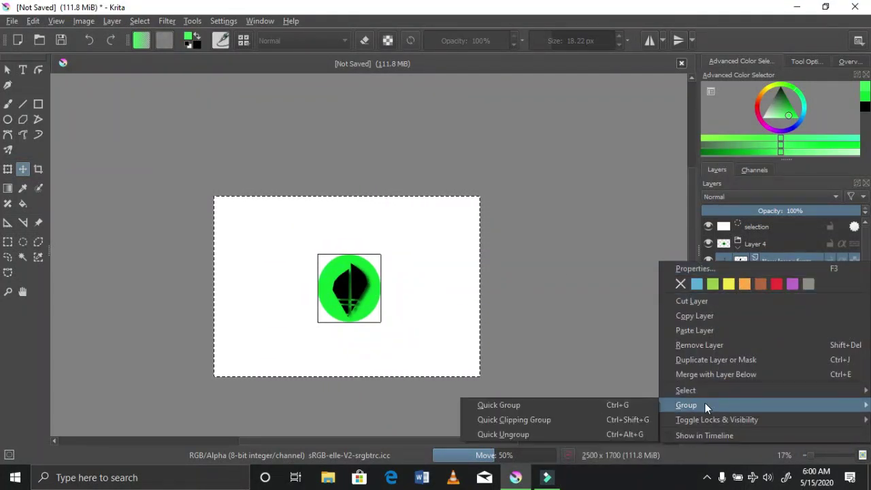
pyautogui.click(587, 406)
# Step: Convert the group to a paint layer, then undo the conversion
pyautogui.rightClick(758, 264)
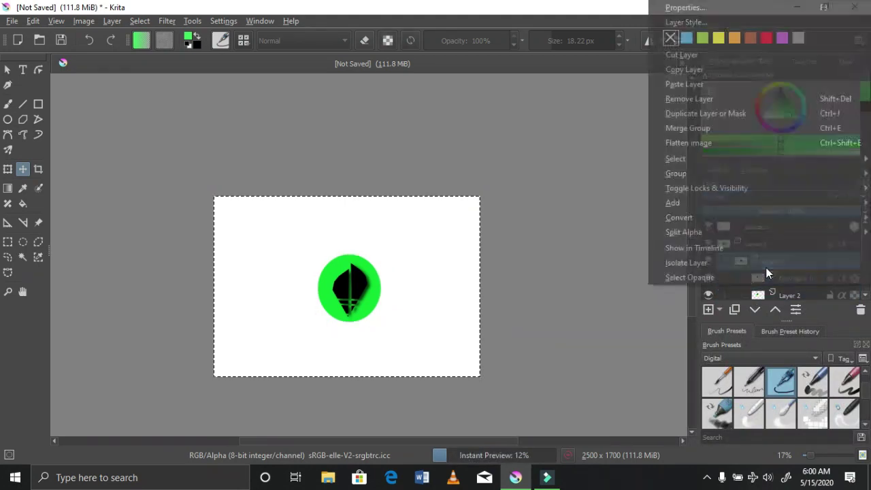
pyautogui.moveTo(725, 216)
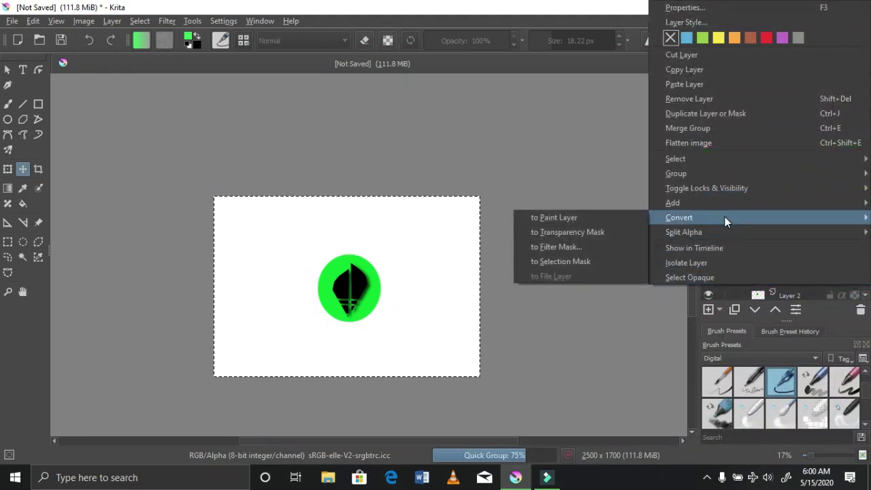
pyautogui.click(617, 218)
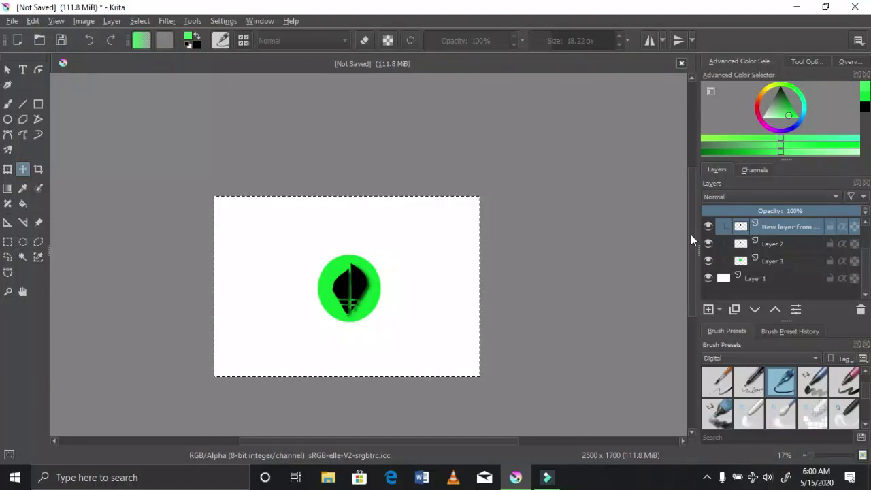
pyautogui.rightClick(757, 230)
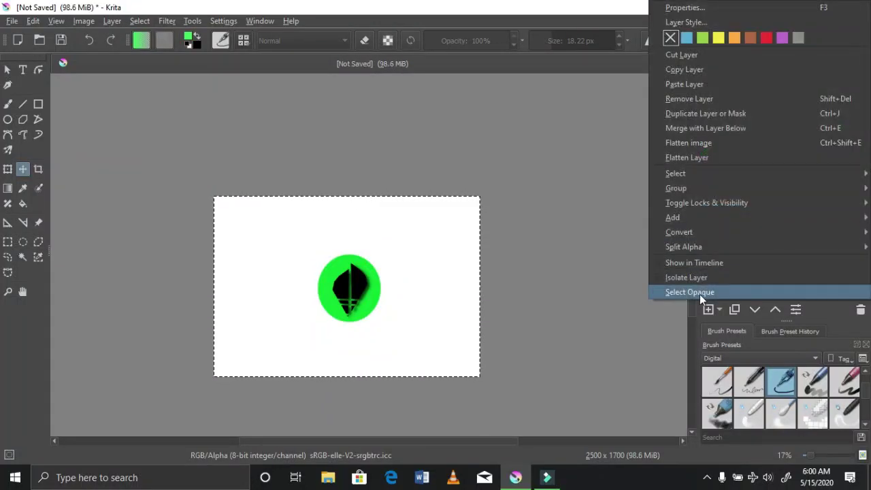
pyautogui.click(603, 259)
pyautogui.hotkey('ctrl', 'g')
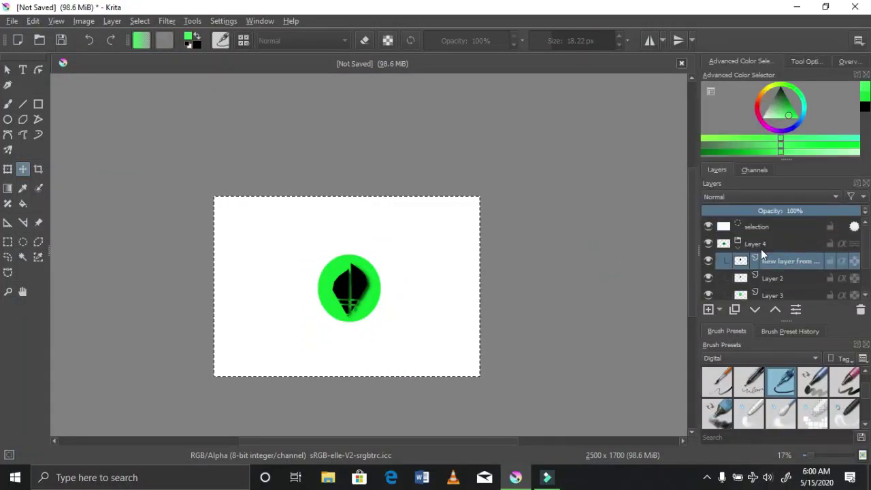
# Step: Quick Ungroup the Layer 4 group and hide Layer 2's blurred shadow
pyautogui.click(757, 244)
pyautogui.rightClick(758, 245)
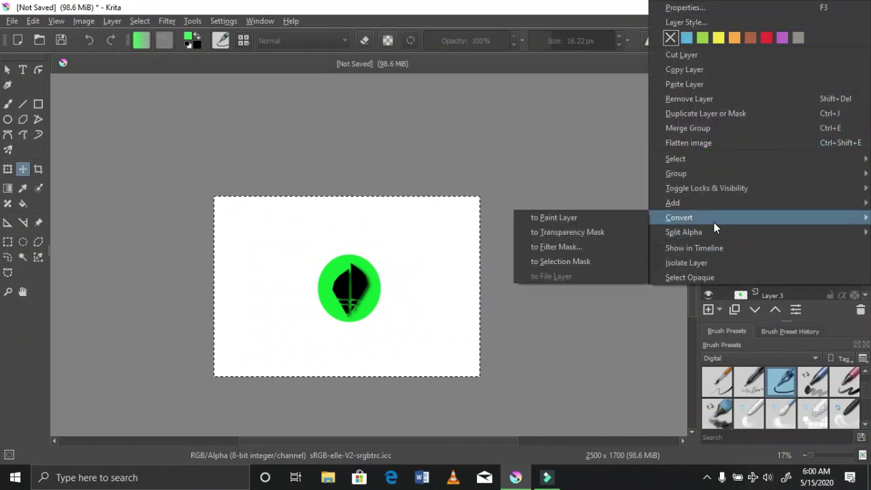
pyautogui.moveTo(699, 179)
pyautogui.click(500, 202)
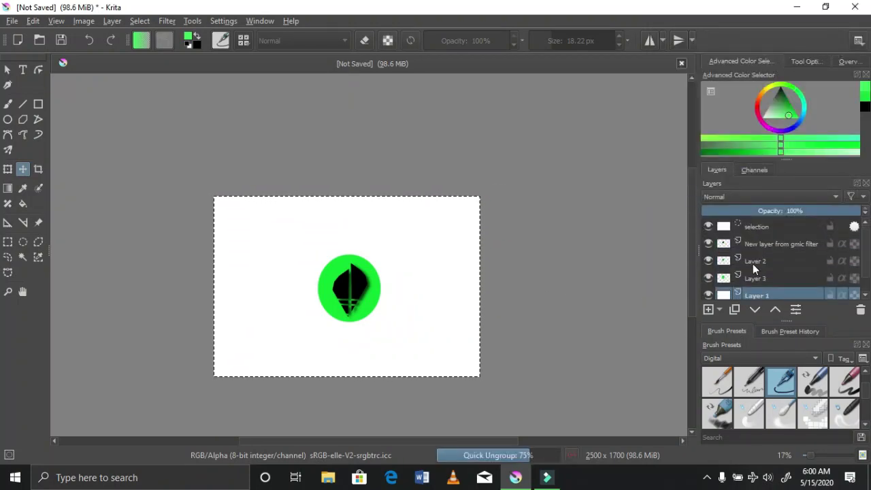
pyautogui.click(753, 265)
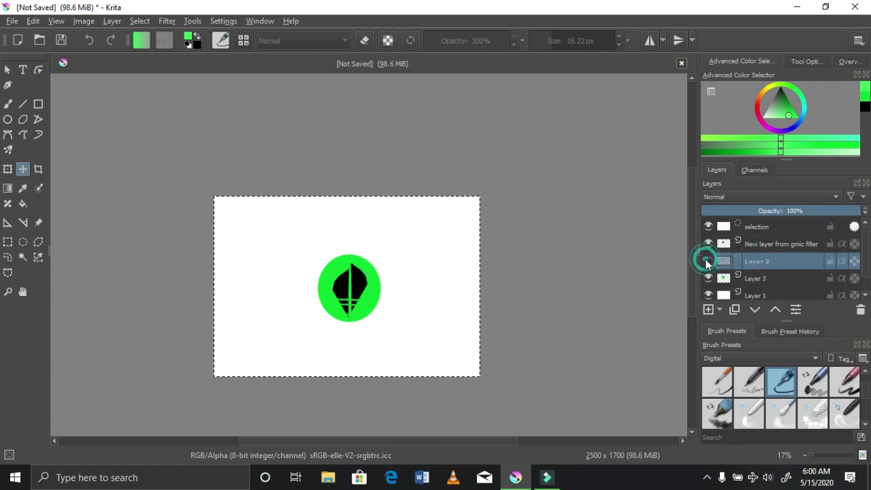
pyautogui.click(763, 248)
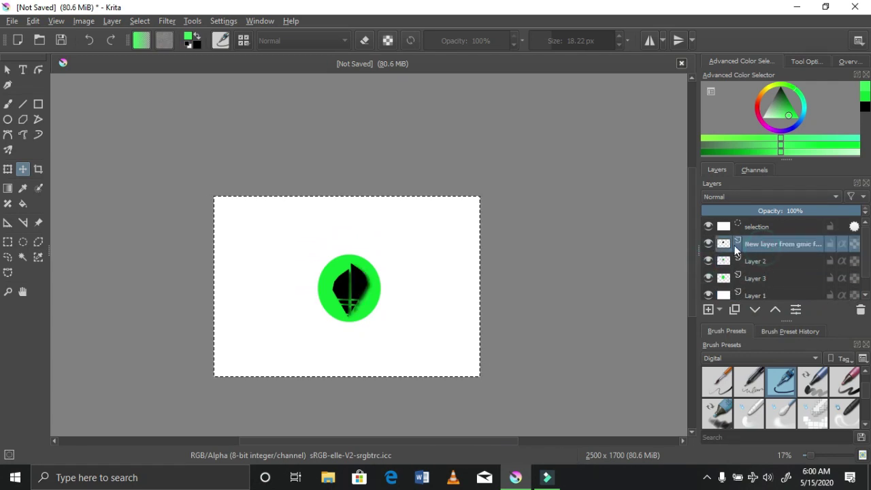
pyautogui.click(710, 260)
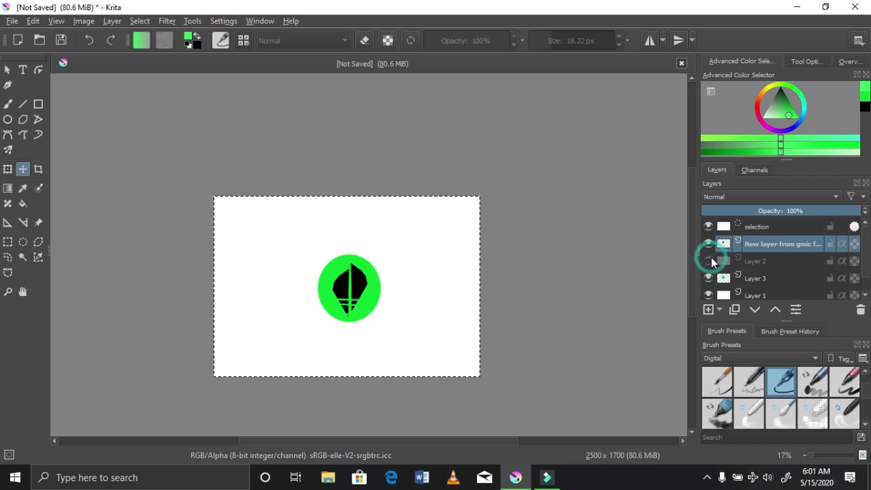
# Step: Select the black sail by similar colour and cut it to Layer 6(pasted)
pyautogui.scroll(3, 310, 328)
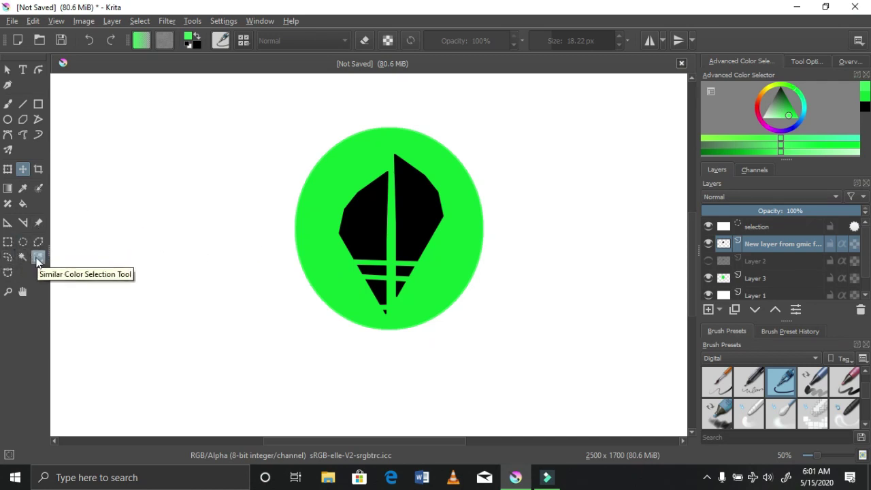
pyautogui.click(38, 256)
pyautogui.click(355, 238)
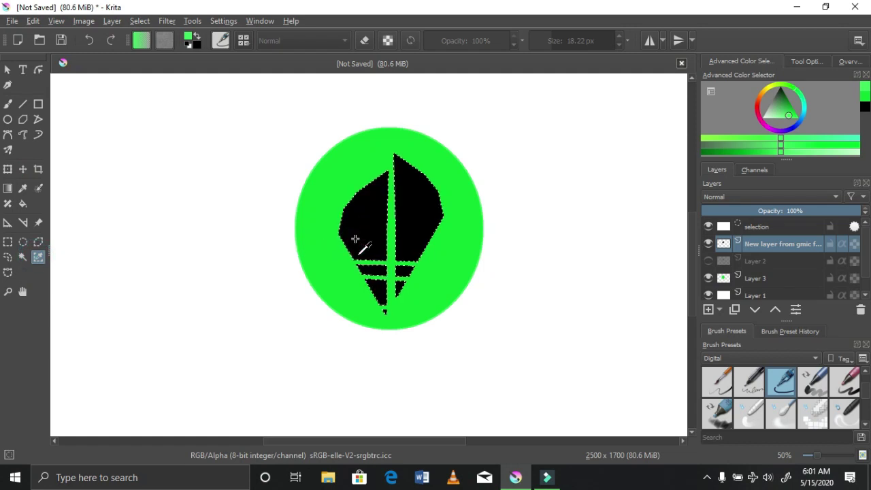
pyautogui.rightClick(355, 239)
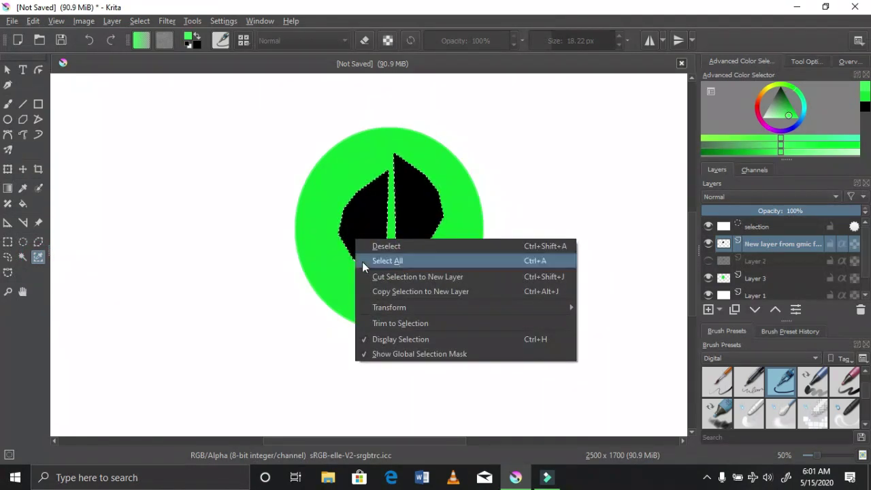
pyautogui.click(381, 279)
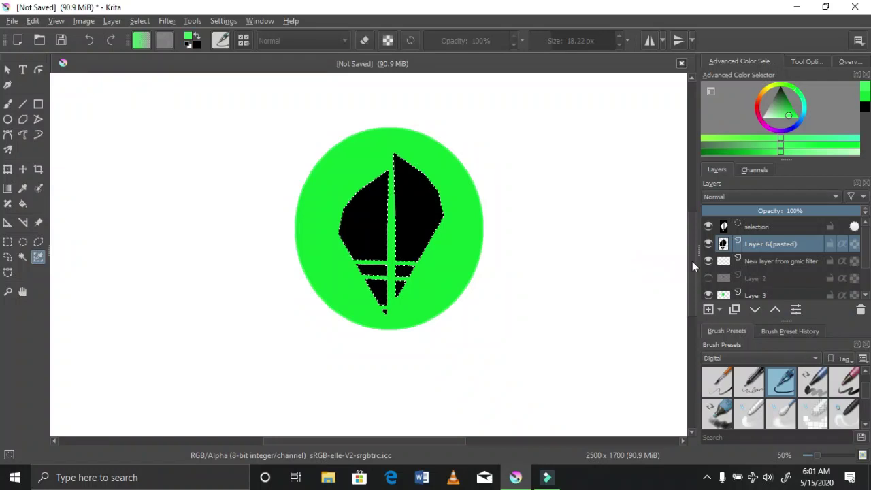
pyautogui.click(707, 245)
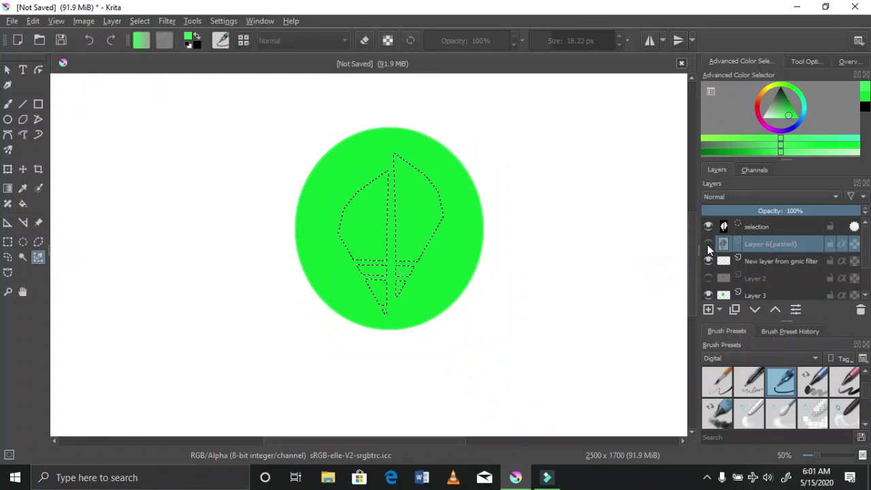
pyautogui.click(708, 245)
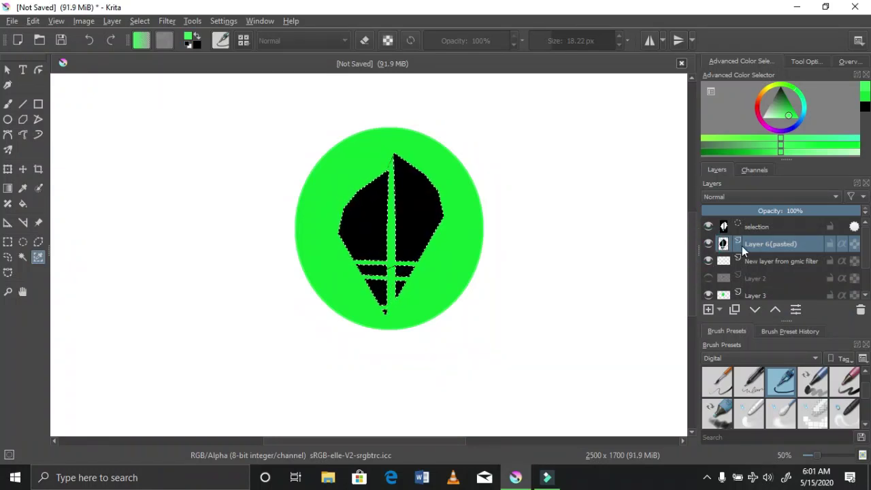
pyautogui.moveTo(741, 246)
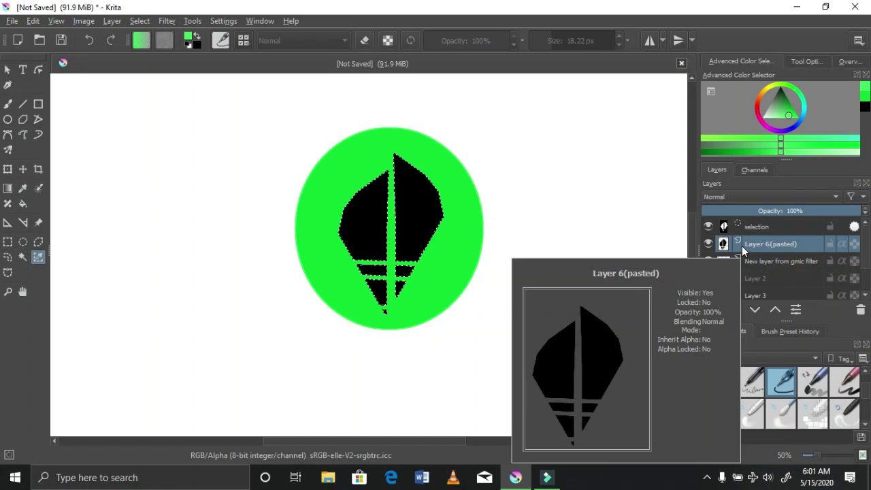
pyautogui.click(8, 241)
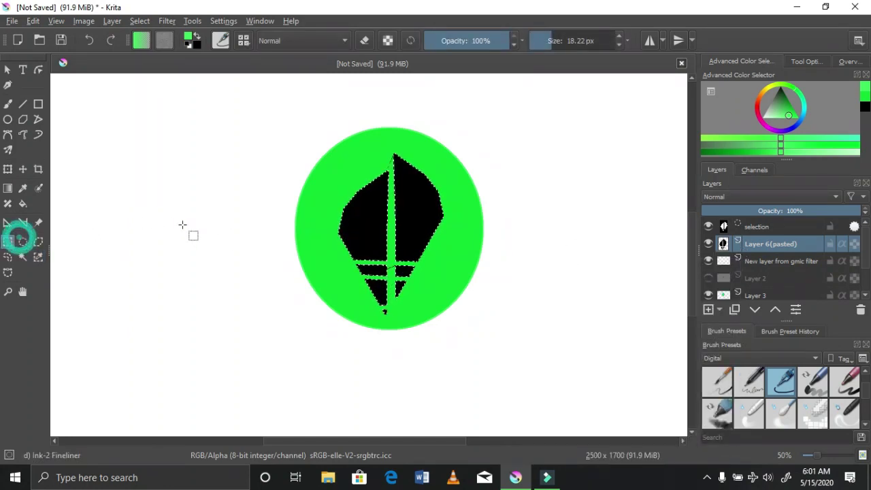
# Step: Select all, move Layer 6(pasted) above Layer 3, merge it down, and rehide Layer 2
pyautogui.rightClick(185, 227)
pyautogui.click(193, 242)
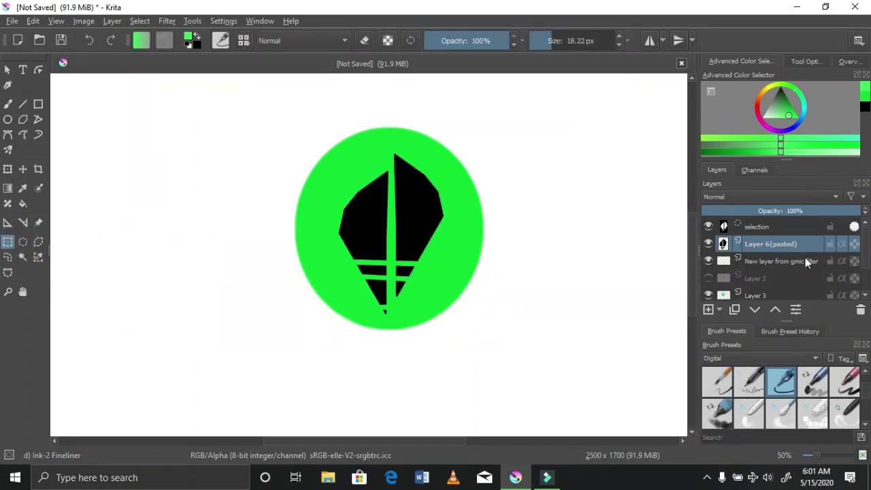
pyautogui.click(708, 278)
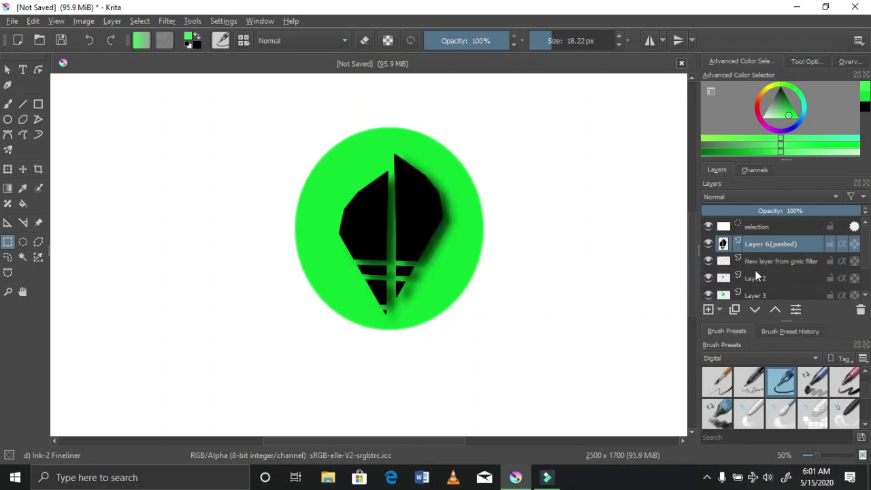
pyautogui.moveTo(750, 245); pyautogui.dragTo(745, 289)
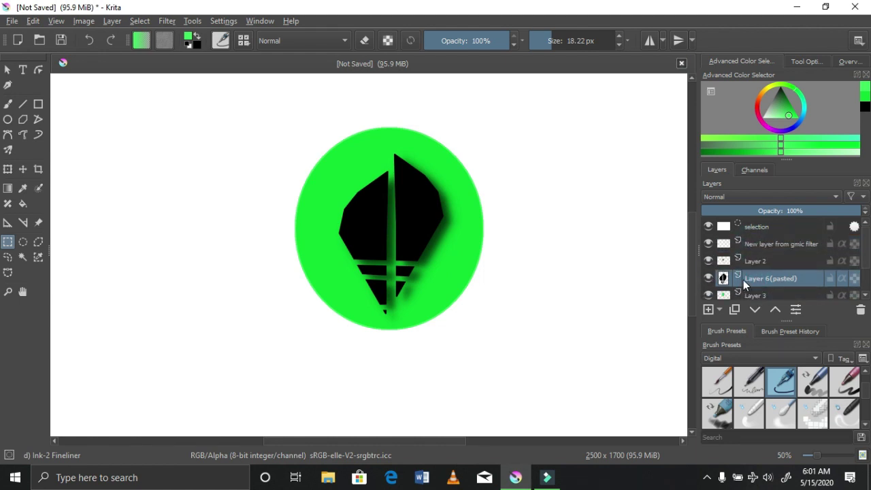
pyautogui.rightClick(742, 280)
pyautogui.click(694, 133)
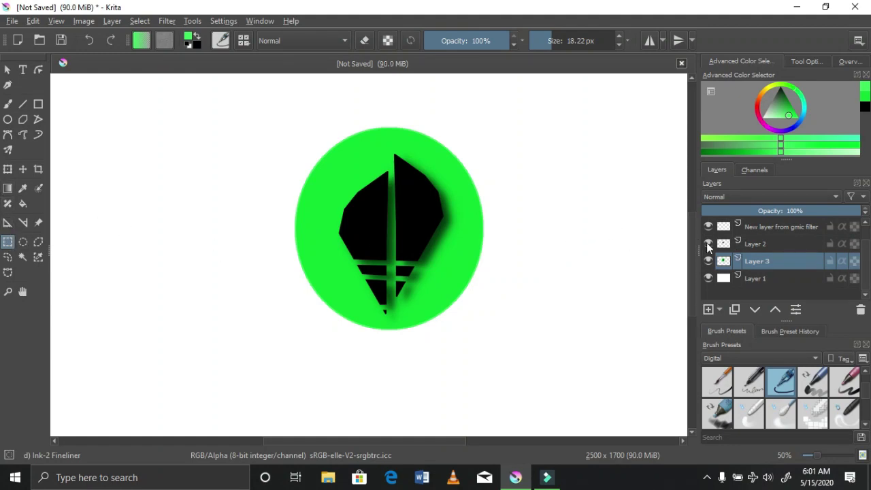
pyautogui.click(707, 245)
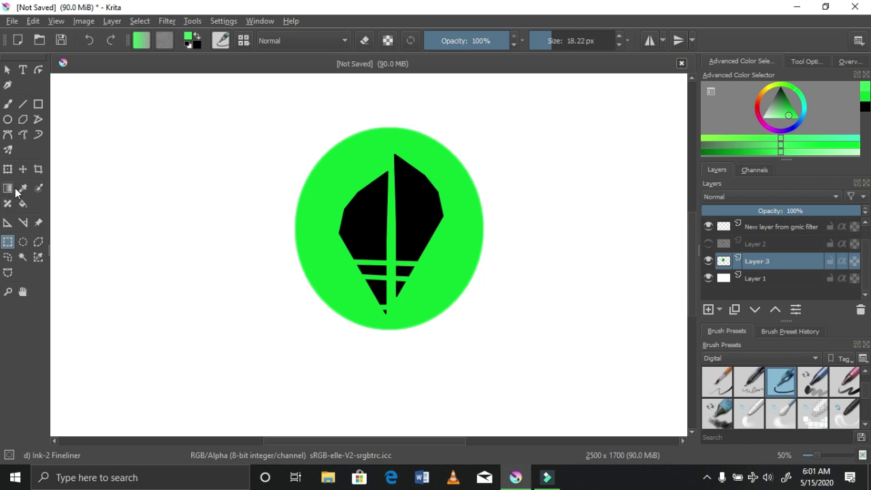
# Step: Select the black sail by similar colour and cut it to Layer 7(pasted)
pyautogui.click(38, 259)
pyautogui.click(361, 217)
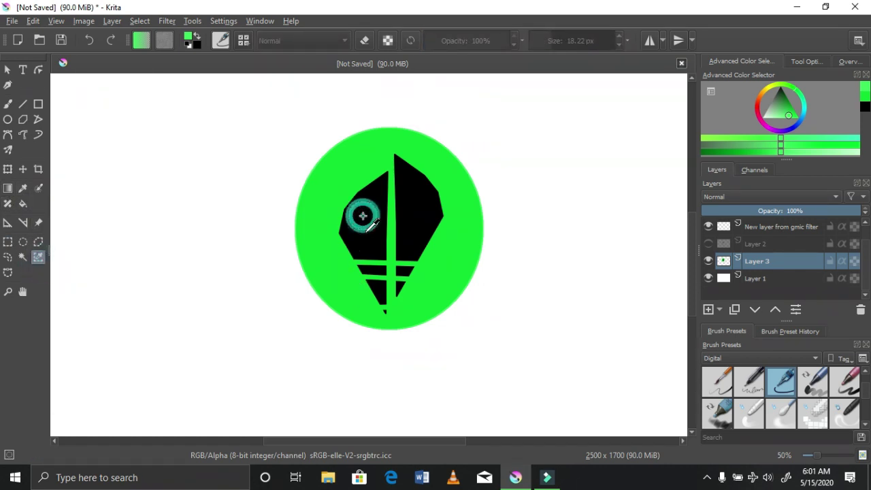
pyautogui.rightClick(362, 216)
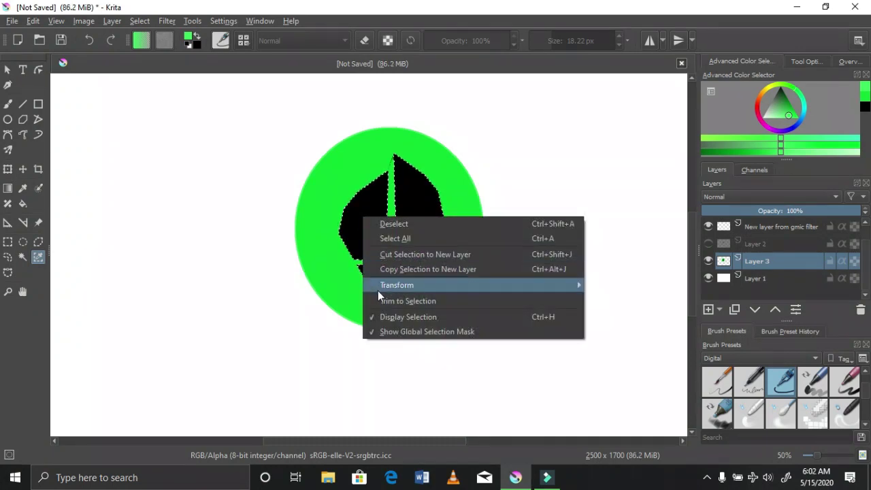
pyautogui.click(372, 253)
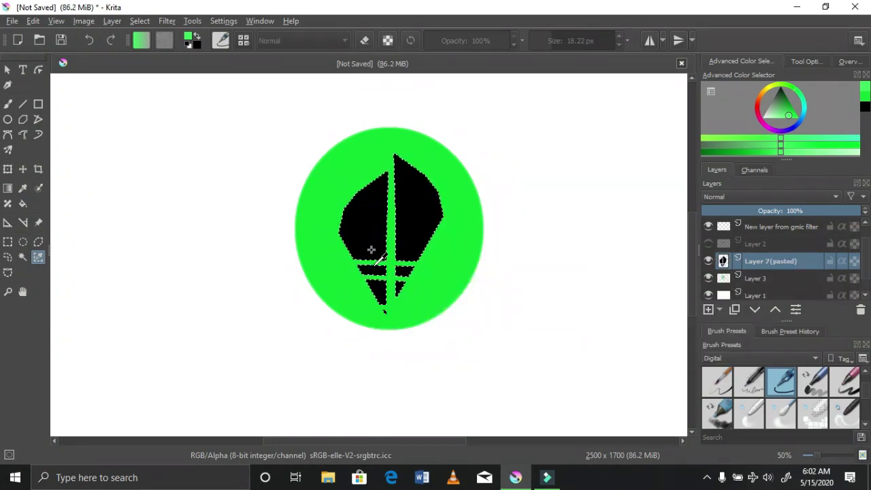
pyautogui.click(707, 262)
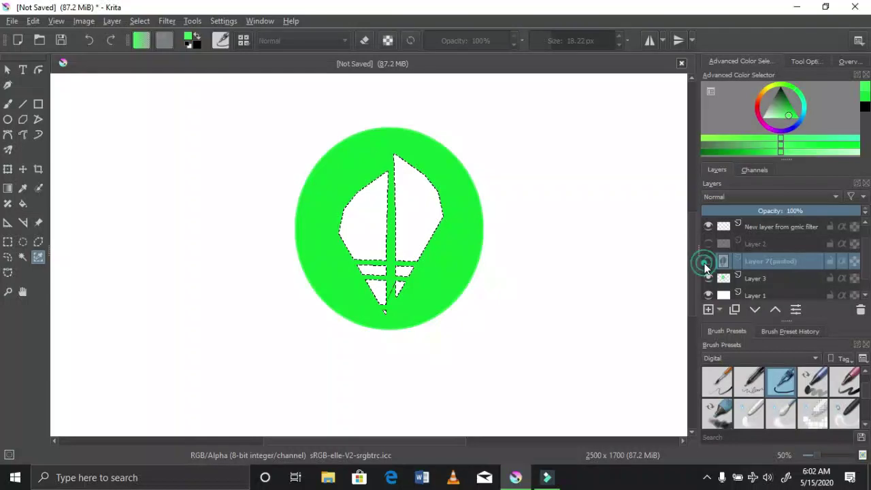
pyautogui.click(707, 261)
pyautogui.scroll(-1, 721, 278)
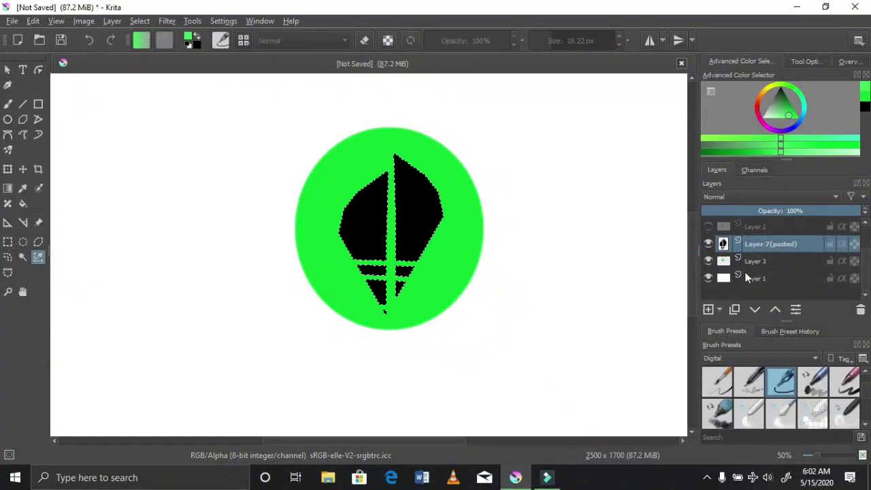
# Step: Delete the white Layer 1 background layer
pyautogui.click(748, 277)
pyautogui.click(858, 311)
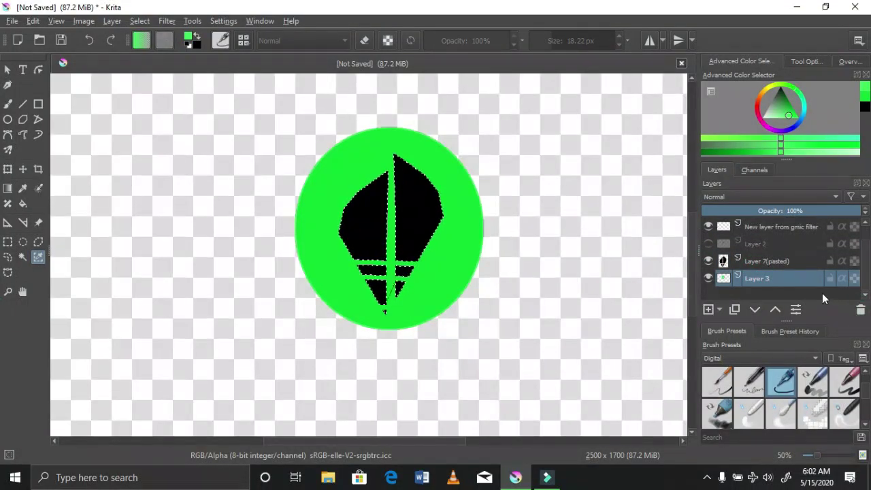
pyautogui.click(708, 261)
pyautogui.click(708, 261)
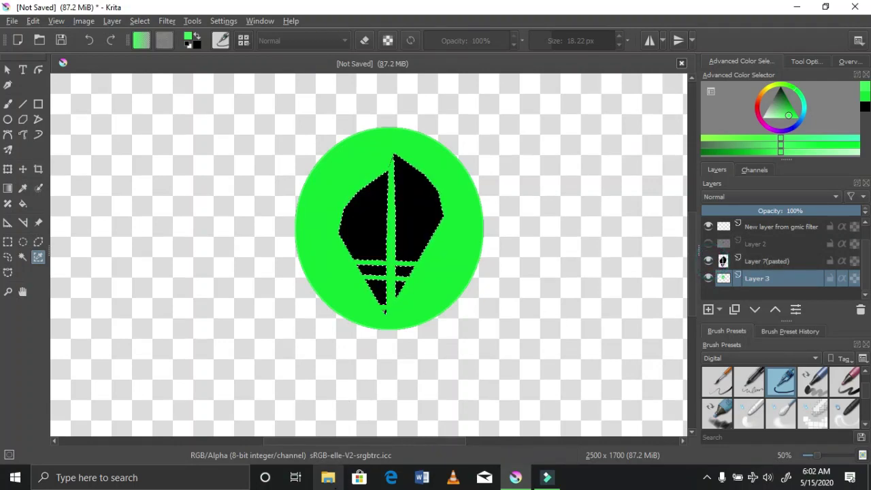
pyautogui.press('super+e')
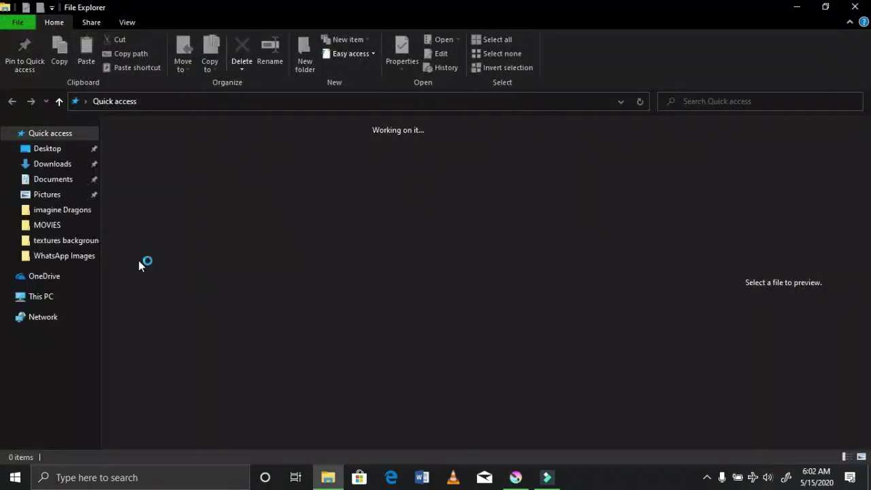
# Step: Browse to Acentic Disk (D:) > pictures > textre and drag the gold texture into Krita
pyautogui.click(49, 148)
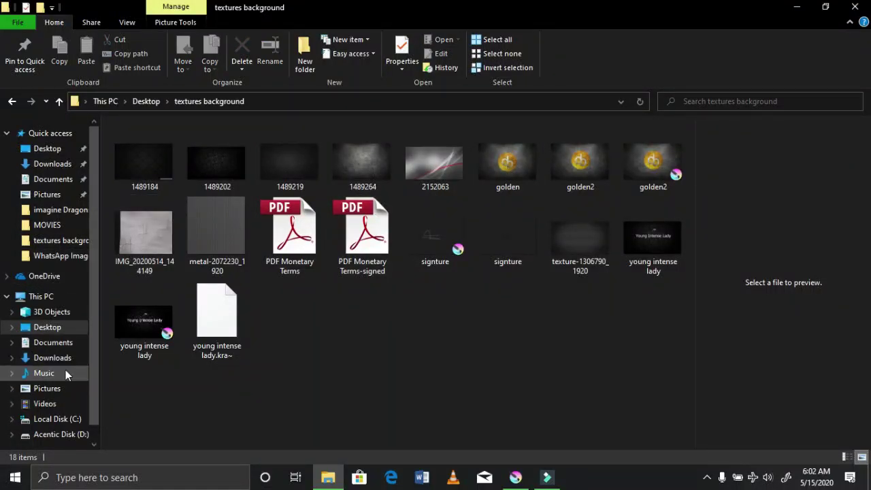
pyautogui.click(60, 434)
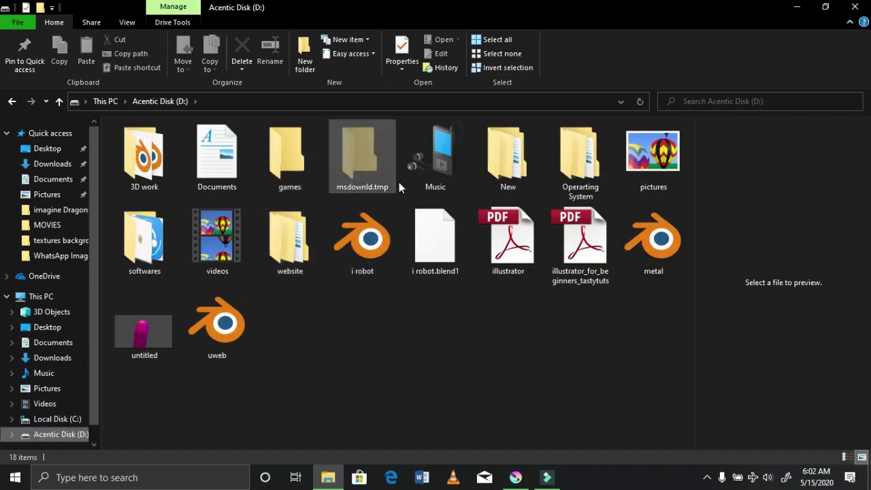
pyautogui.doubleClick(622, 164)
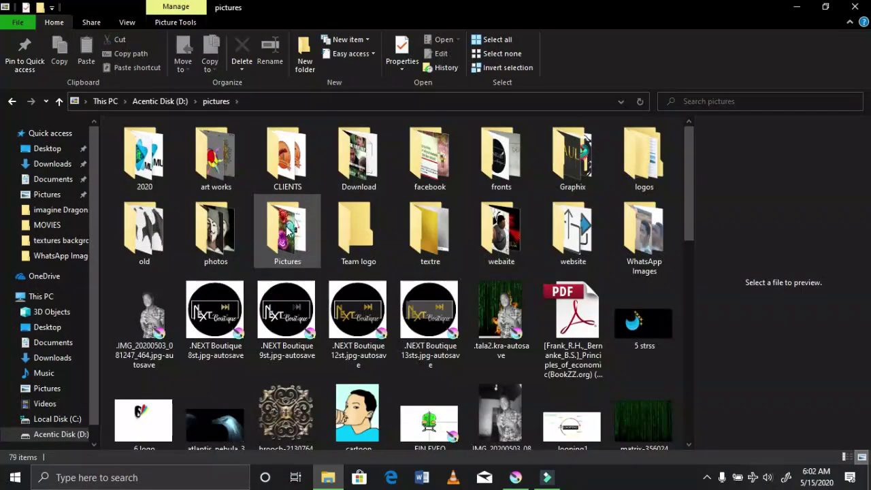
pyautogui.doubleClick(429, 231)
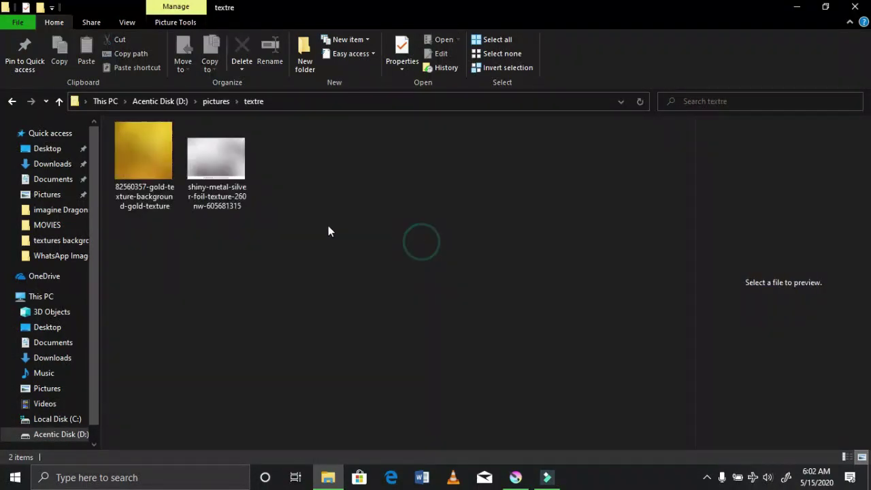
pyautogui.moveTo(143, 151); pyautogui.dragTo(533, 326)
# Step: Insert the gold texture as a new layer, then select all and clear the selection
pyautogui.click(548, 348)
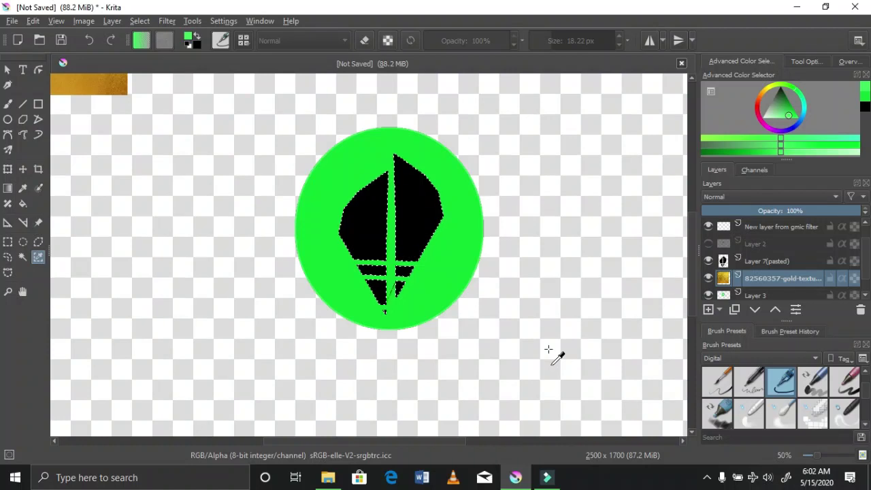
pyautogui.scroll(-2, 86, 193)
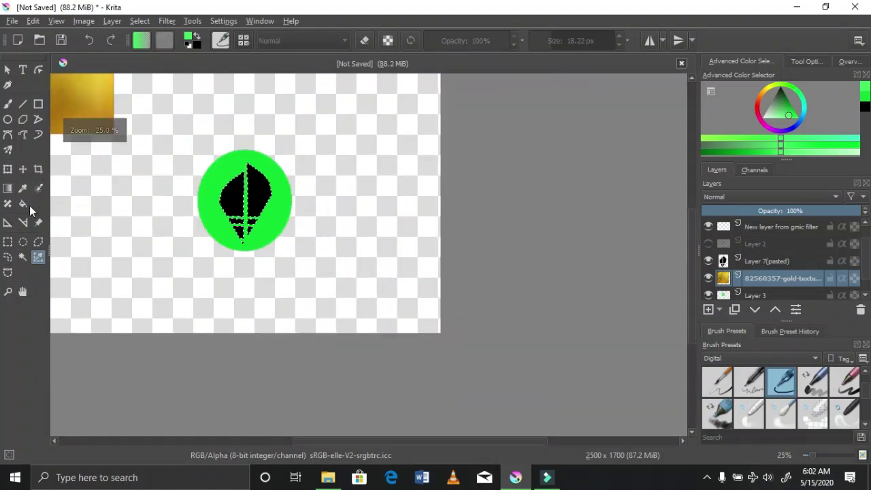
pyautogui.click(23, 168)
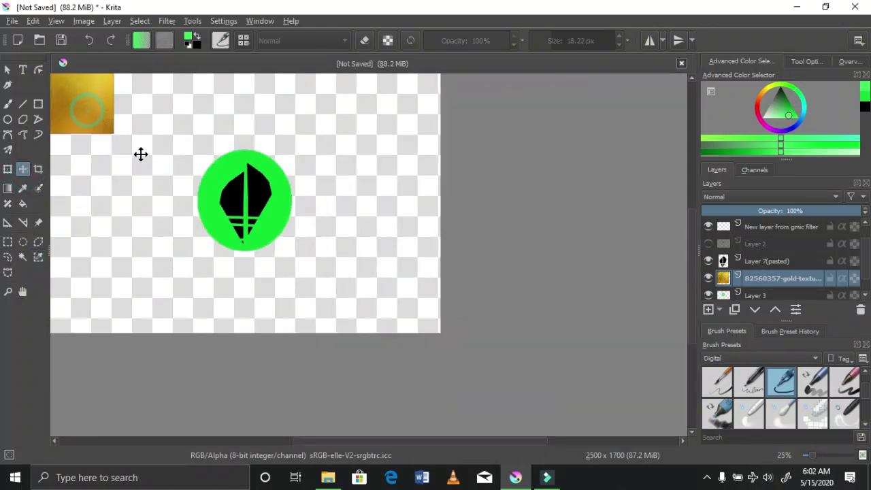
pyautogui.click(99, 121)
pyautogui.click(8, 241)
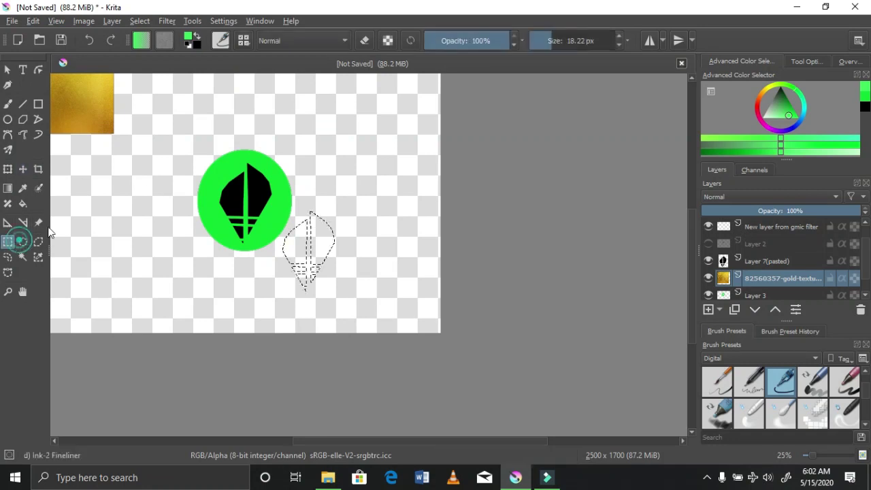
pyautogui.rightClick(144, 189)
pyautogui.click(152, 210)
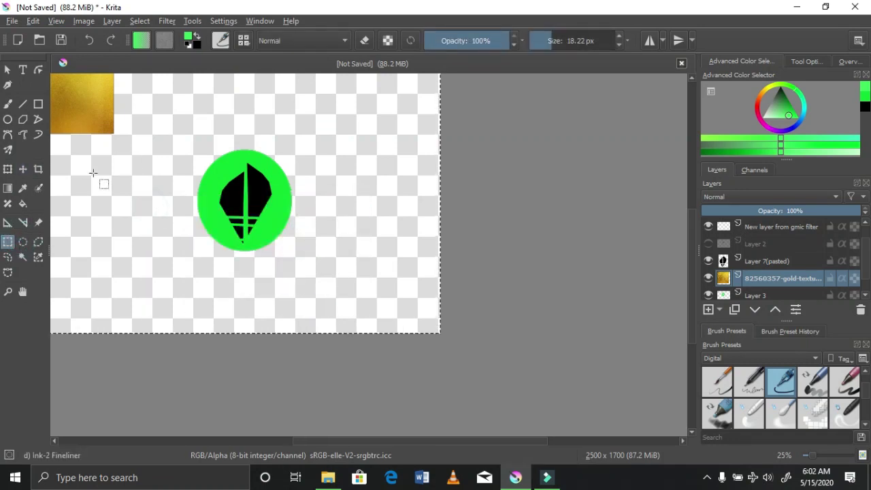
pyautogui.rightClick(102, 189)
pyautogui.click(107, 197)
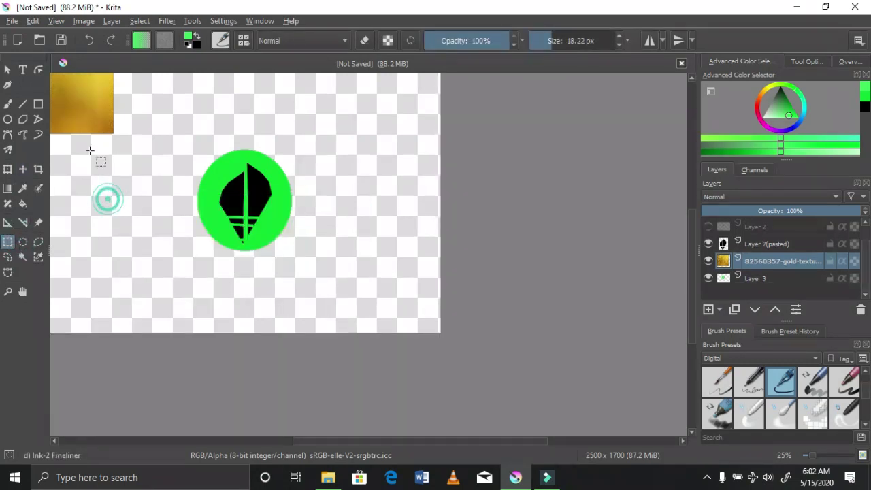
# Step: Move the gold layer below Layer 3, hide Layer 7(pasted), and position gold behind the sail
pyautogui.click(22, 169)
pyautogui.moveTo(89, 122); pyautogui.dragTo(254, 223)
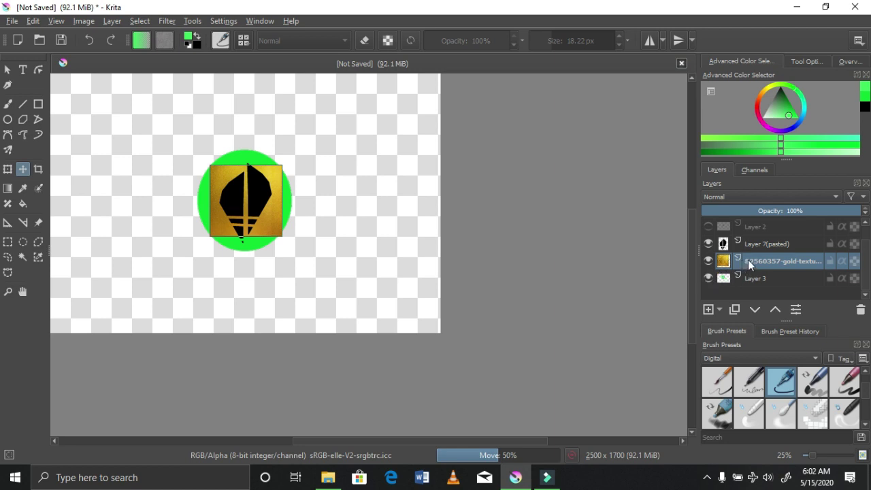
pyautogui.moveTo(747, 259); pyautogui.dragTo(737, 280)
pyautogui.click(707, 243)
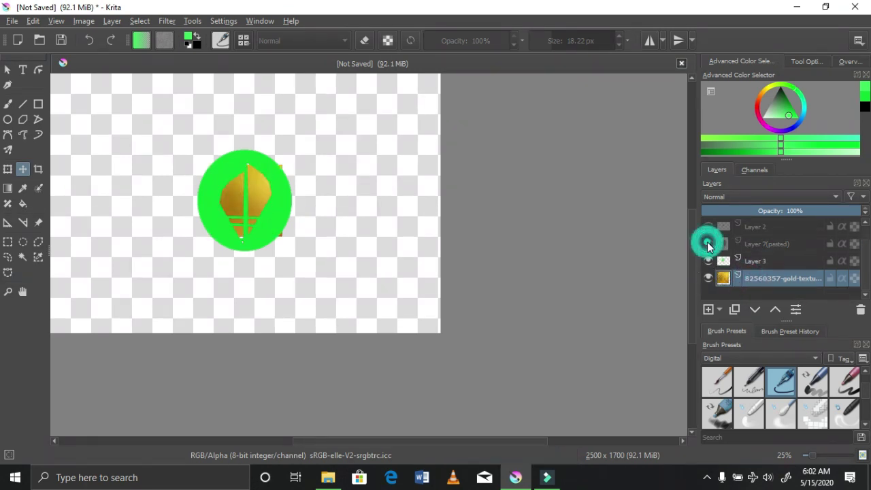
pyautogui.scroll(2, 215, 214)
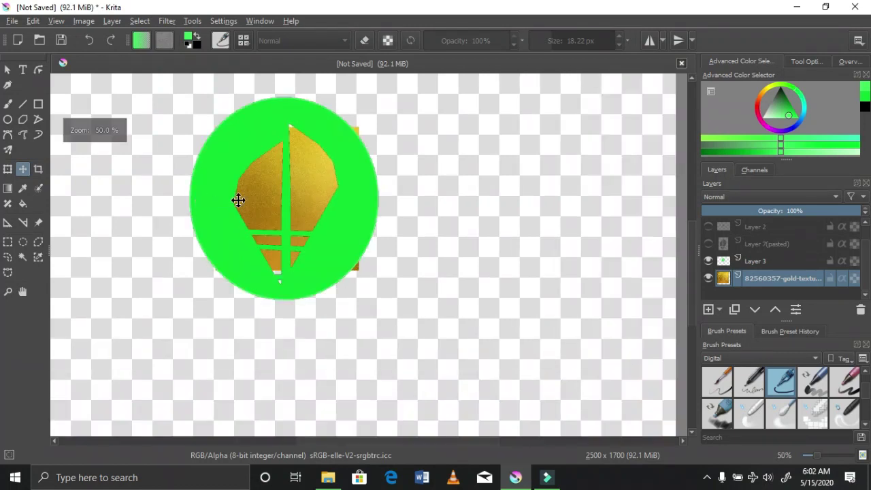
pyautogui.moveTo(270, 194)
pyautogui.mouseDown()
pyautogui.moveTo(270, 208)
pyautogui.moveTo(266, 179)
pyautogui.moveTo(273, 198)
pyautogui.mouseUp()
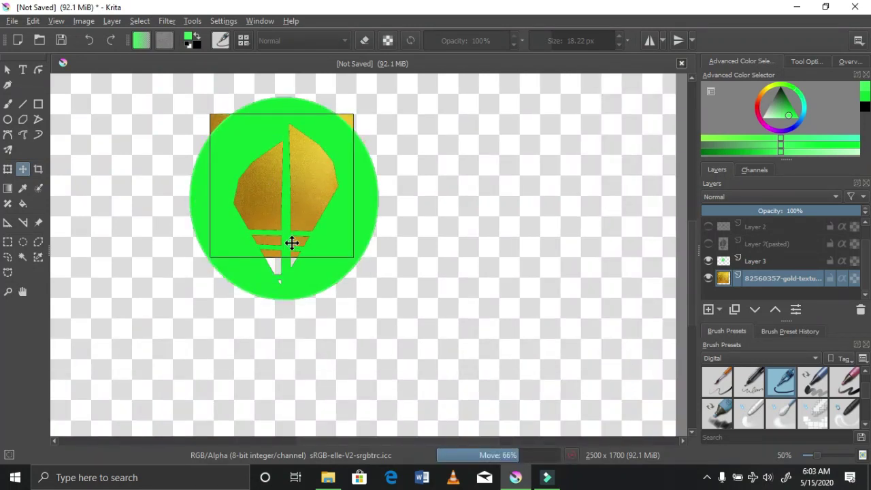
pyautogui.scroll(-2, 291, 243)
pyautogui.scroll(2, 291, 242)
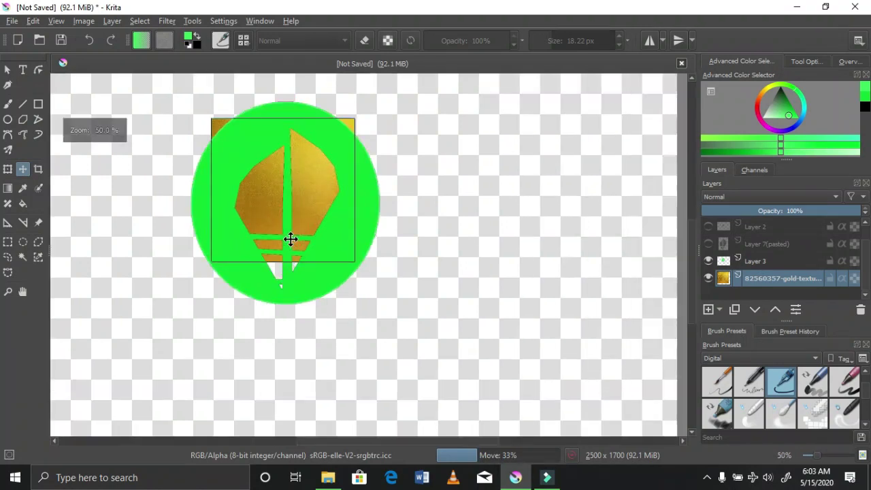
pyautogui.scroll(1, 290, 239)
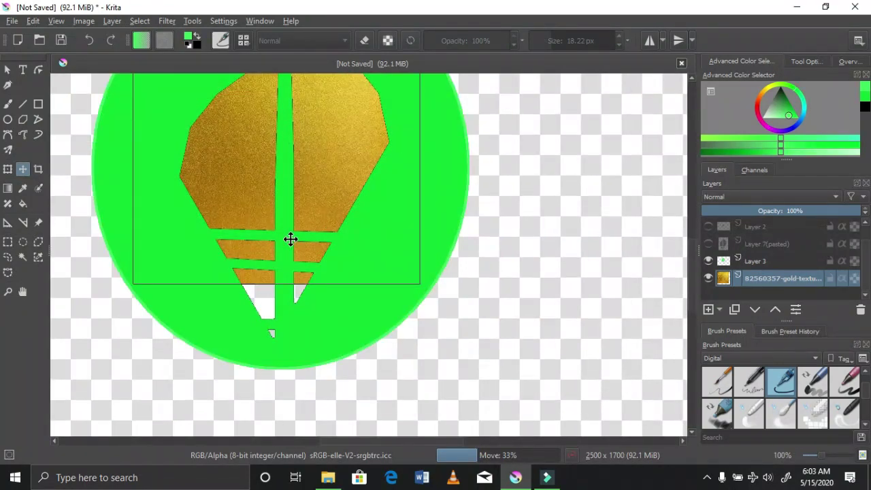
pyautogui.scroll(-2, 290, 238)
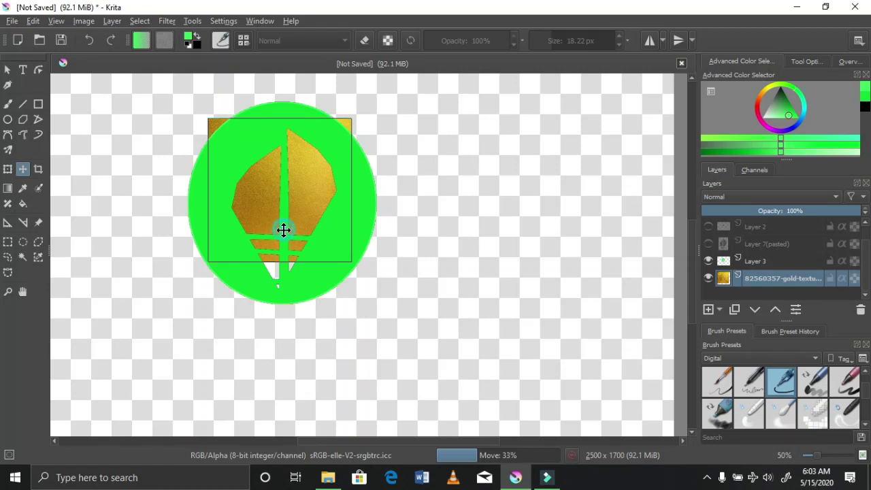
pyautogui.moveTo(283, 230)
pyautogui.mouseDown()
pyautogui.moveTo(283, 246)
pyautogui.moveTo(281, 238)
pyautogui.mouseUp()
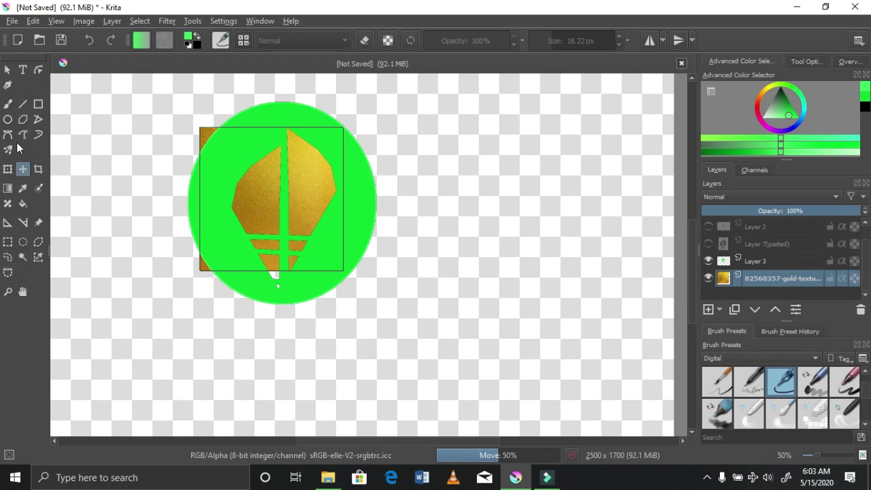
pyautogui.click(8, 104)
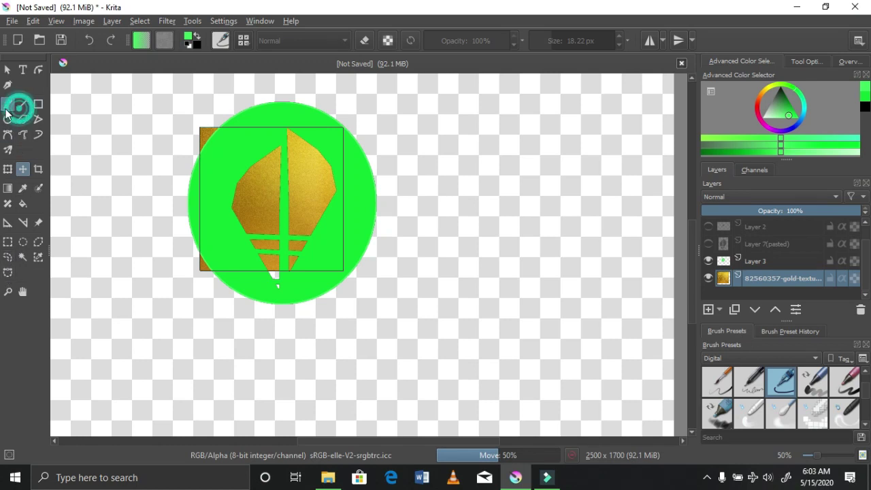
# Step: With the brush in eraser mode at about 60 px, erase gold left of the circle
pyautogui.click(365, 41)
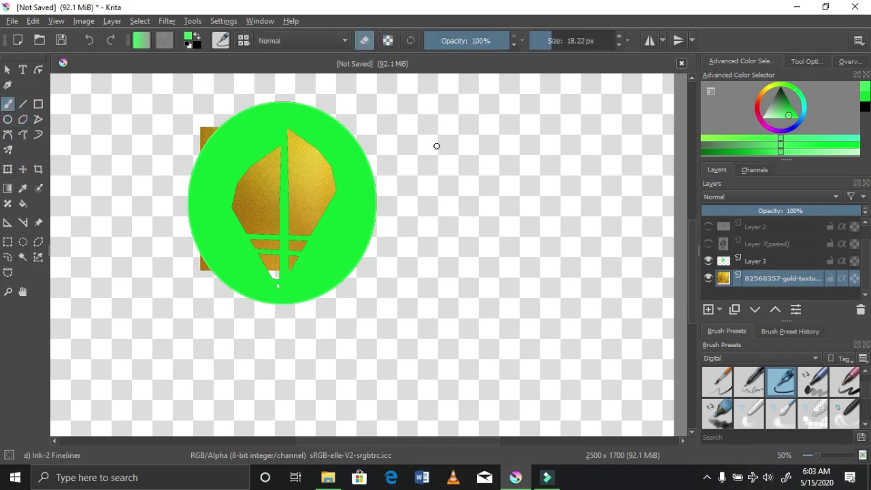
pyautogui.scroll(-1, 779, 397)
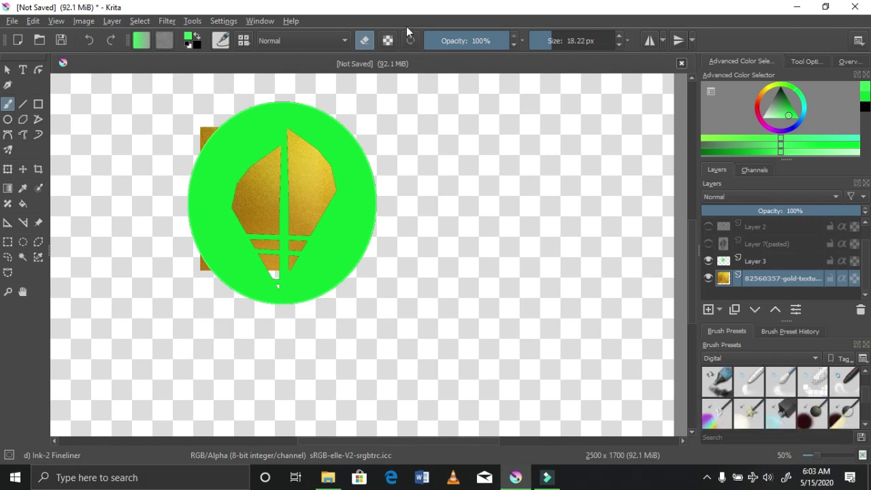
pyautogui.click(564, 40)
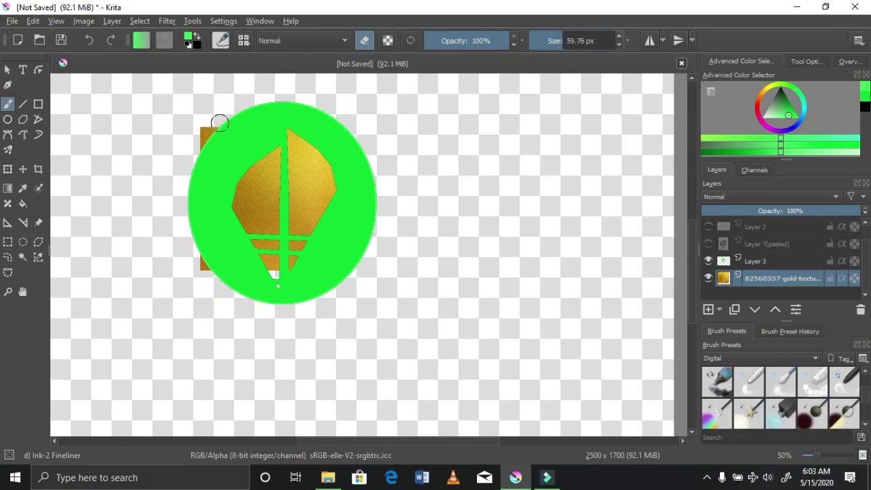
pyautogui.moveTo(195, 132)
pyautogui.mouseDown()
pyautogui.moveTo(227, 116)
pyautogui.moveTo(187, 182)
pyautogui.mouseUp()
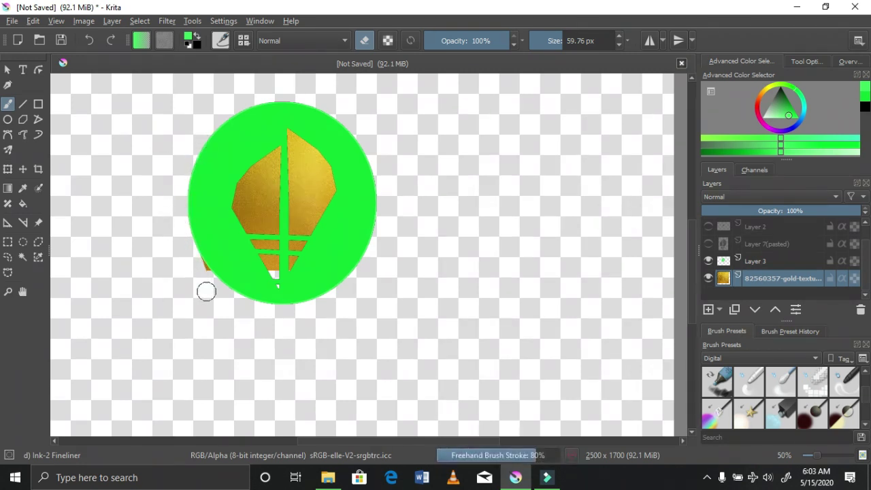
pyautogui.moveTo(206, 291); pyautogui.dragTo(199, 263)
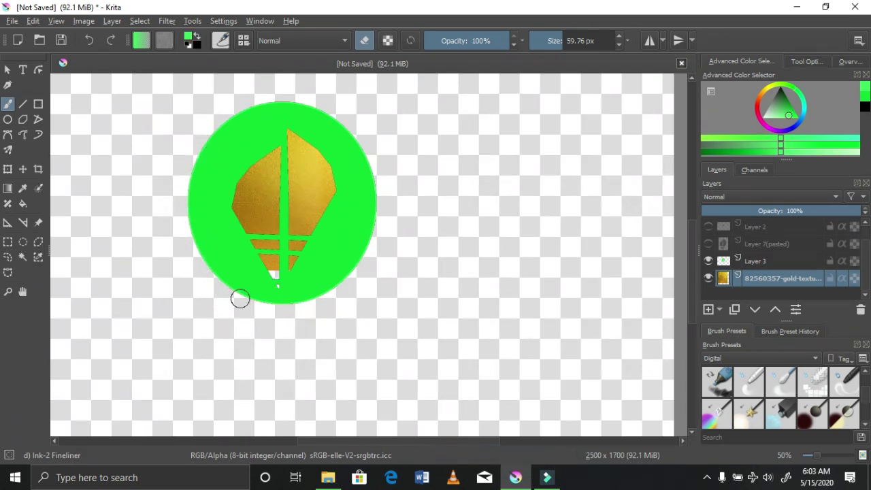
pyautogui.rightClick(765, 277)
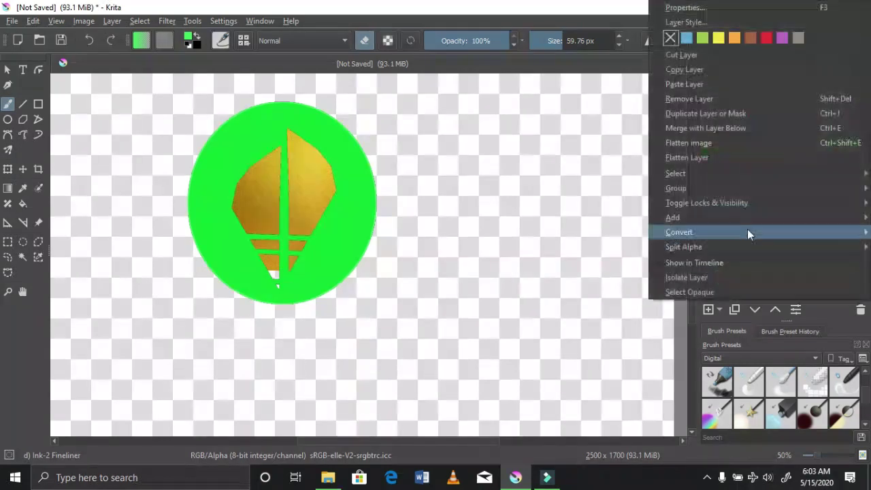
# Step: Duplicate the gold texture layer and move the copy down to fill the sail's bottom
pyautogui.click(712, 115)
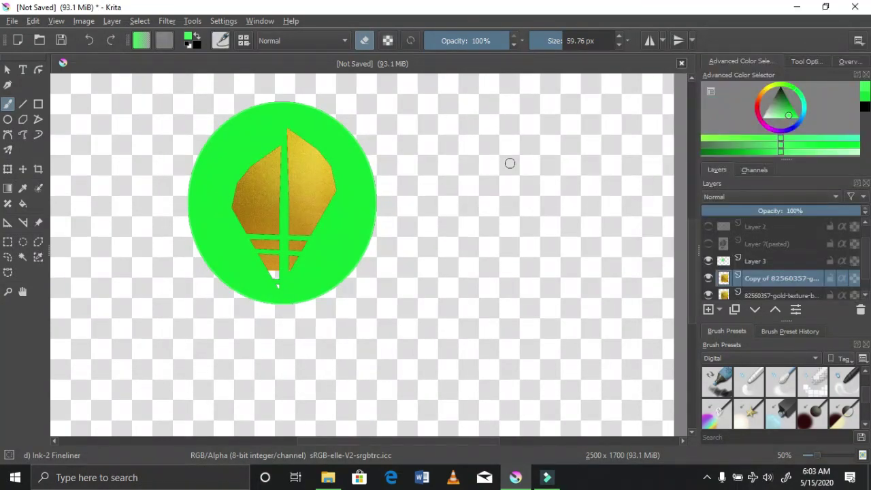
pyautogui.click(22, 168)
pyautogui.moveTo(251, 235); pyautogui.dragTo(252, 254)
pyautogui.scroll(-2, 253, 254)
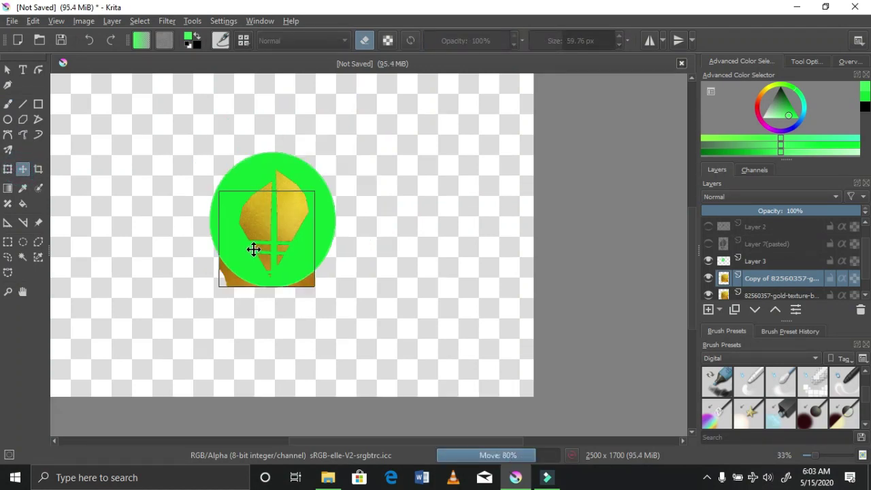
pyautogui.scroll(4, 253, 234)
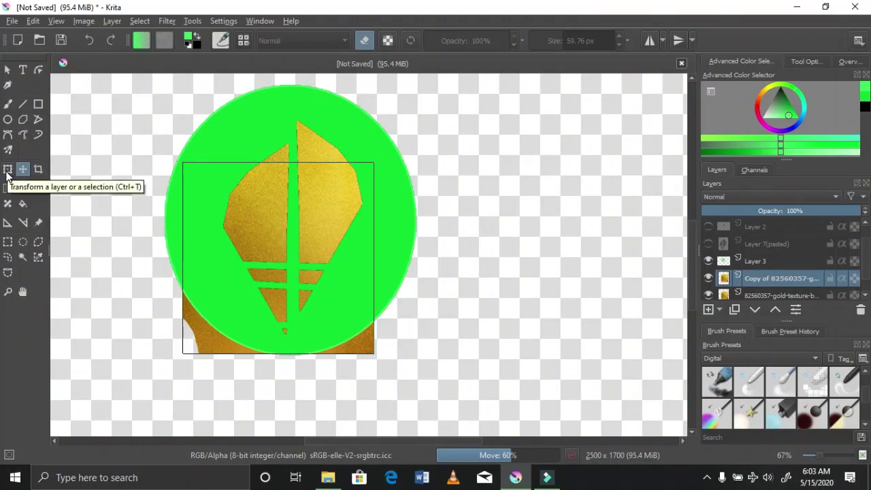
# Step: Erase the gold spilling past the circle's lower left and lower right edges
pyautogui.click(20, 102)
pyautogui.moveTo(203, 333)
pyautogui.mouseDown()
pyautogui.moveTo(170, 285)
pyautogui.moveTo(197, 327)
pyautogui.moveTo(234, 359)
pyautogui.moveTo(188, 344)
pyautogui.moveTo(241, 353)
pyautogui.mouseUp()
pyautogui.moveTo(324, 364)
pyautogui.mouseDown()
pyautogui.moveTo(370, 349)
pyautogui.moveTo(380, 328)
pyautogui.moveTo(356, 343)
pyautogui.mouseUp()
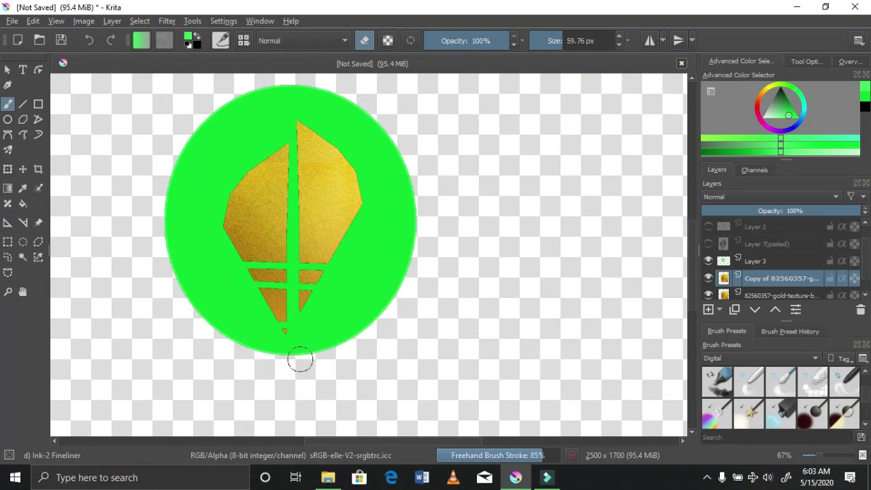
# Step: Merge the gold copy down, then merge Layer 3's green circle into the gold layer
pyautogui.rightClick(735, 280)
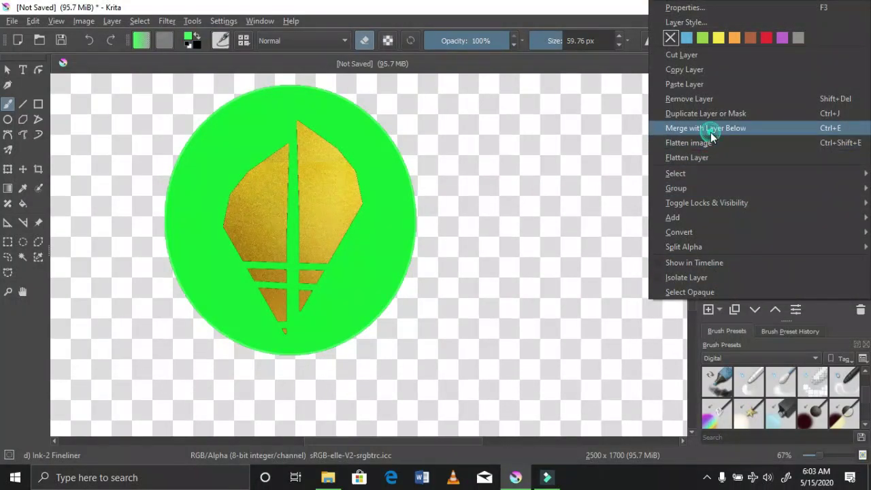
pyautogui.click(710, 129)
pyautogui.click(750, 260)
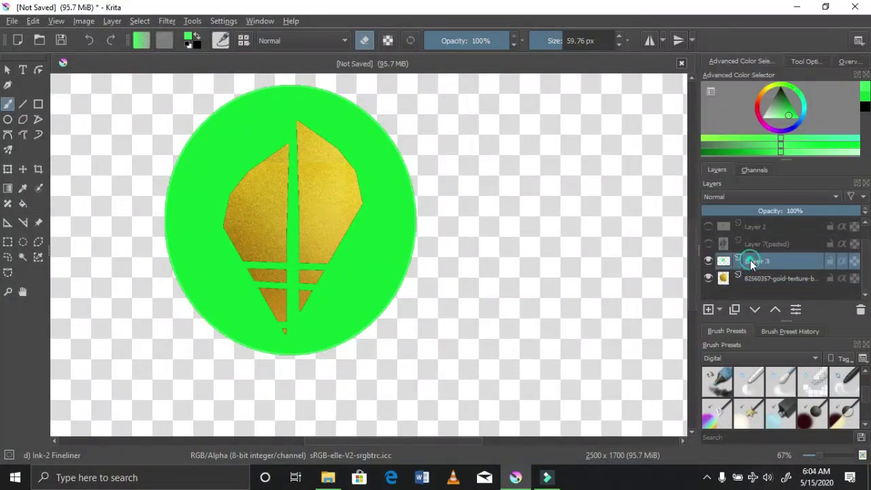
pyautogui.rightClick(750, 260)
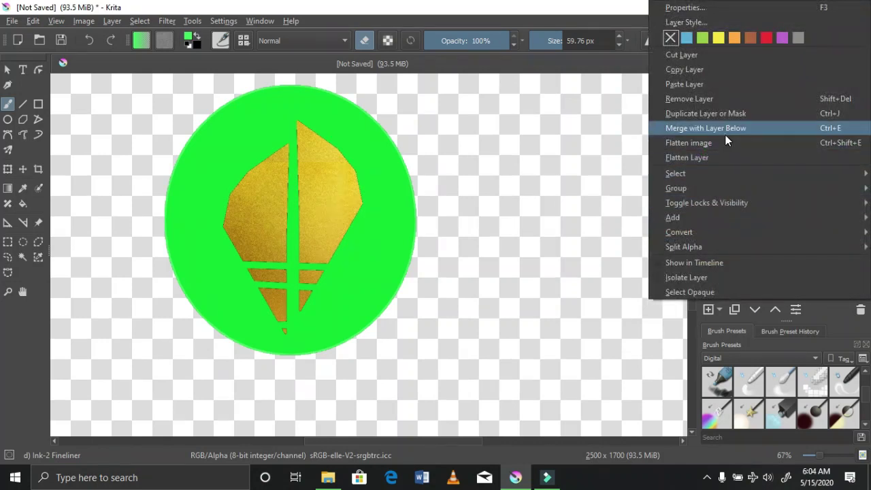
pyautogui.click(725, 129)
# Step: Show Layer 7(pasted), test the merged layer's opacity at half and full, then delete Layer 7(pasted)
pyautogui.click(709, 261)
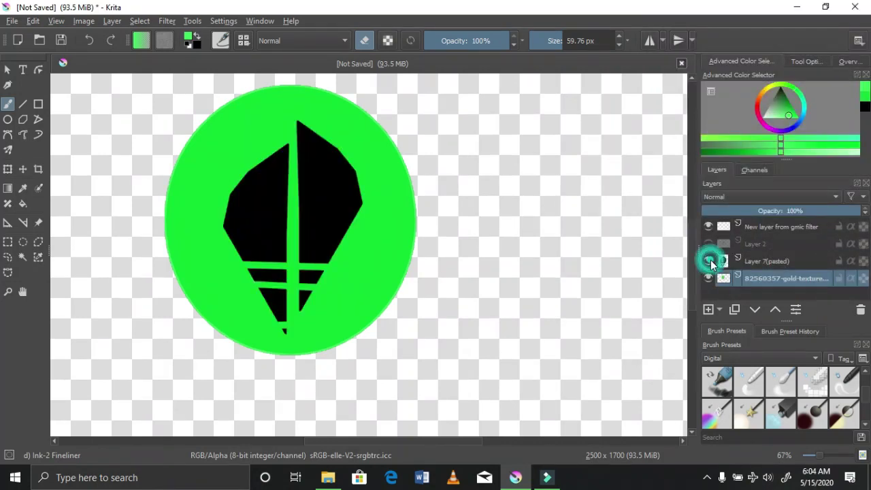
pyautogui.click(794, 212)
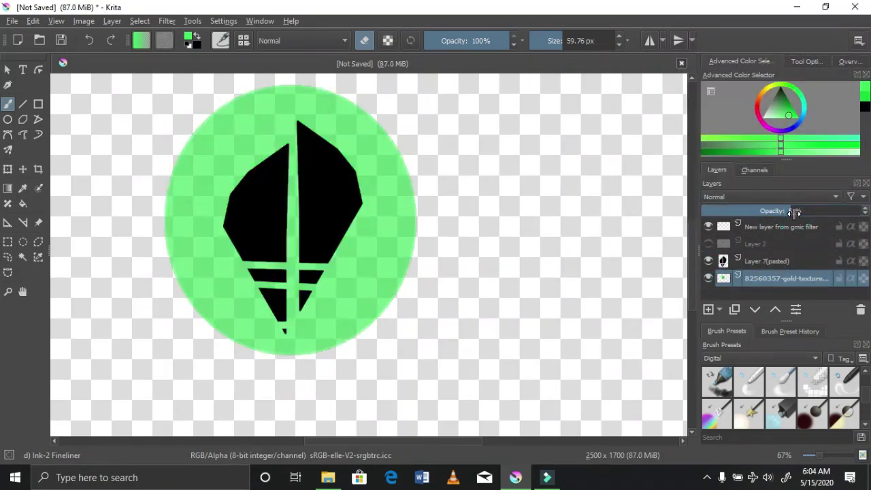
pyautogui.moveTo(794, 213)
pyautogui.mouseDown()
pyautogui.moveTo(855, 208)
pyautogui.moveTo(787, 208)
pyautogui.mouseUp()
pyautogui.click(772, 262)
pyautogui.scroll(-3, 354, 214)
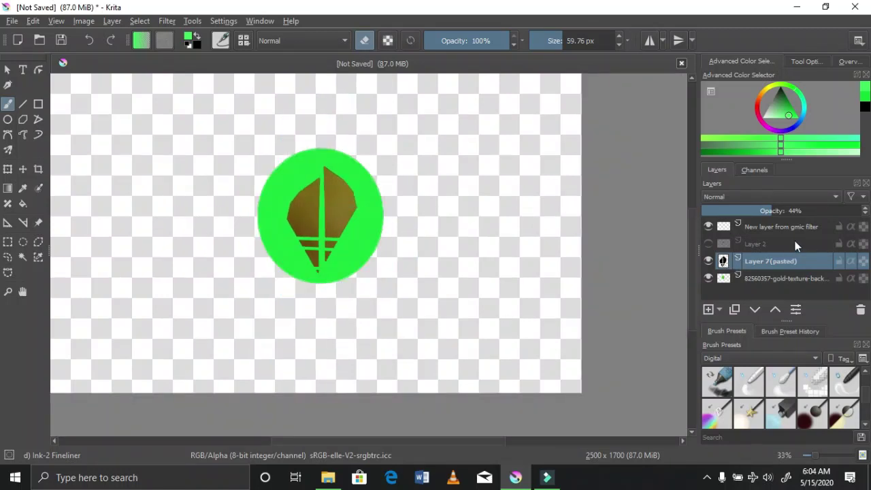
pyautogui.click(859, 310)
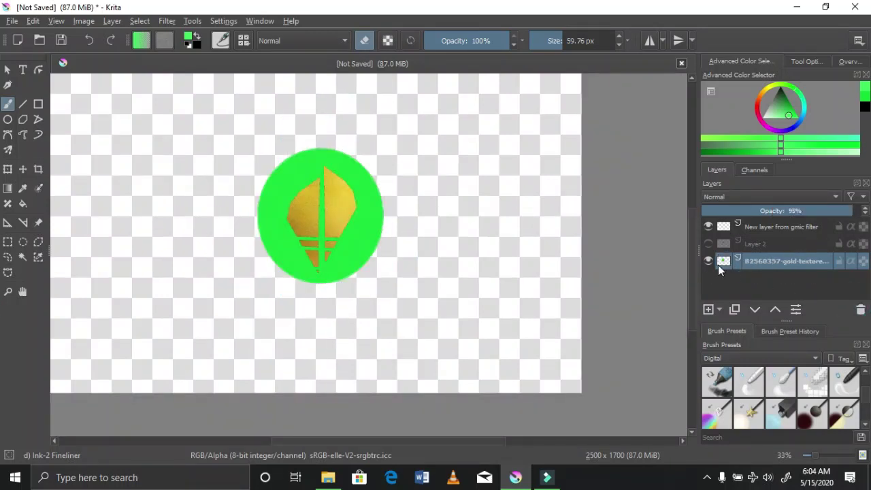
# Step: Drag the silver foil image from the texture folder into Krita as a new layer
pyautogui.scroll(3, 318, 197)
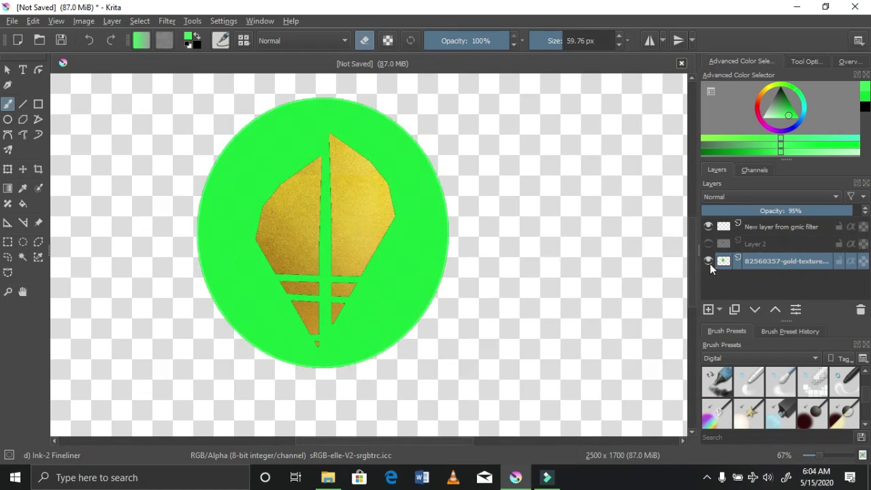
pyautogui.moveTo(328, 476)
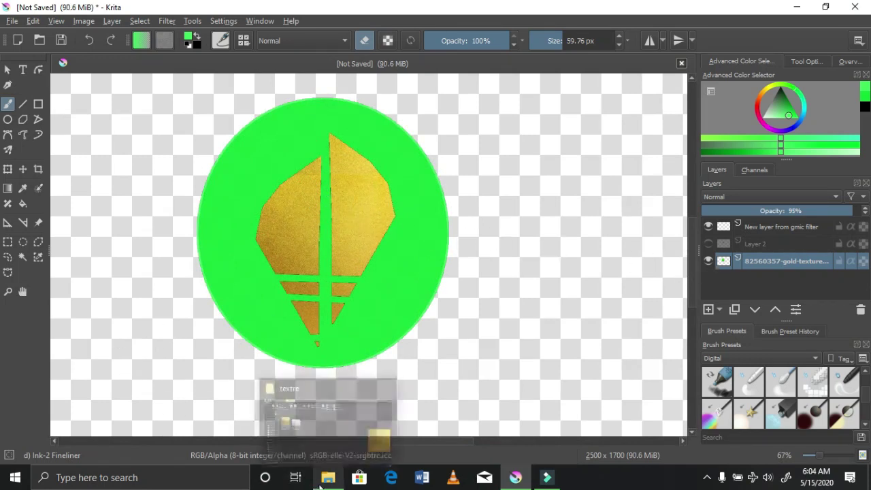
pyautogui.click(305, 435)
pyautogui.moveTo(200, 173); pyautogui.dragTo(507, 377)
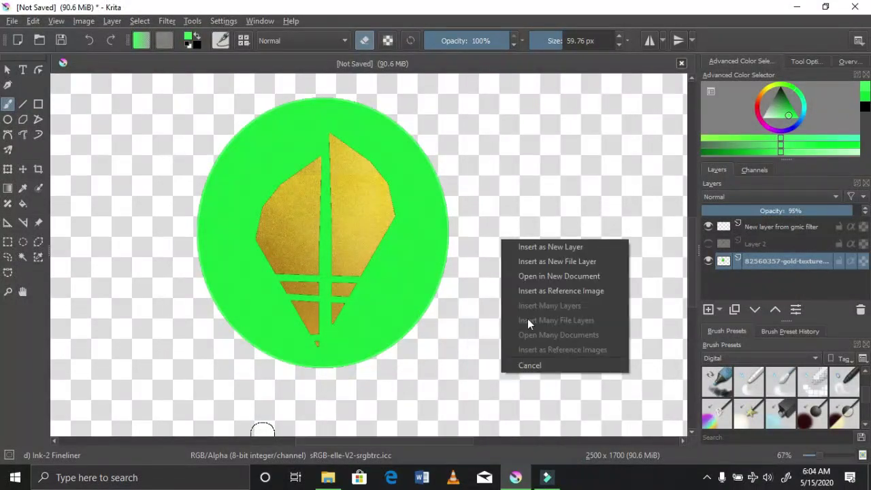
pyautogui.click(527, 250)
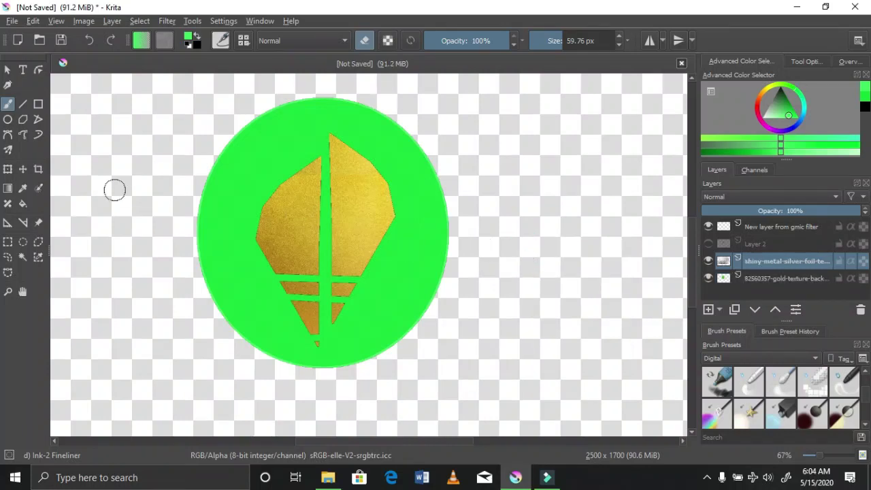
pyautogui.scroll(-4, 115, 190)
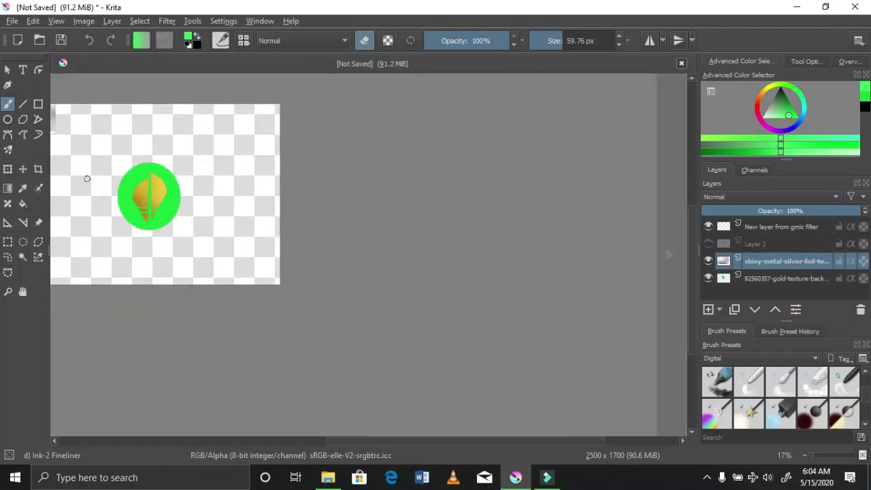
pyautogui.scroll(2, 87, 178)
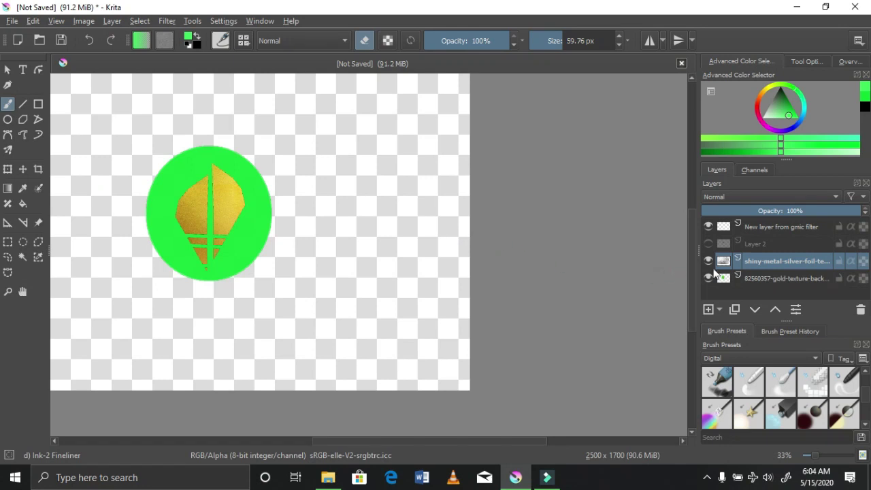
pyautogui.click(708, 261)
pyautogui.click(708, 262)
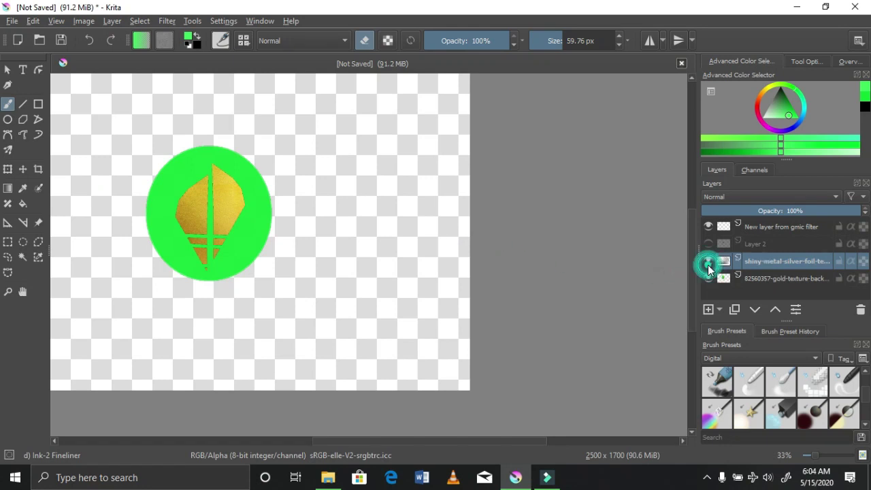
# Step: Select the entire canvas, then clear the selection
pyautogui.click(8, 241)
pyautogui.rightClick(183, 279)
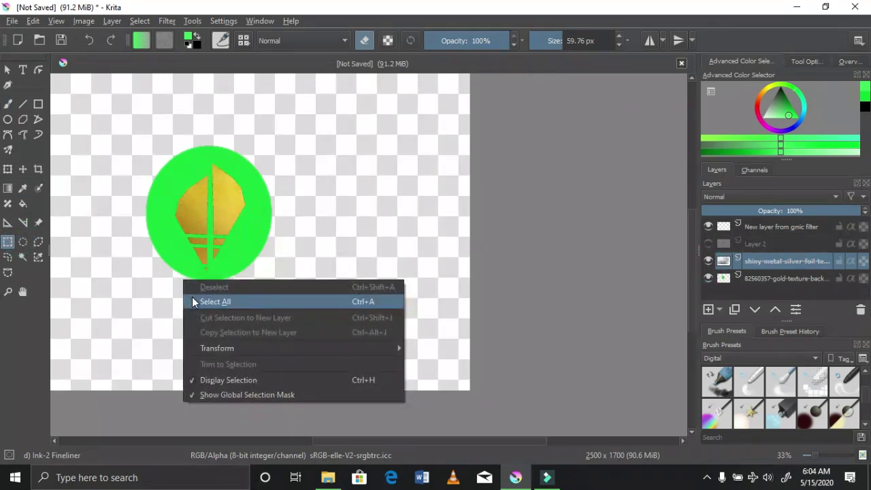
pyautogui.click(192, 297)
pyautogui.rightClick(265, 250)
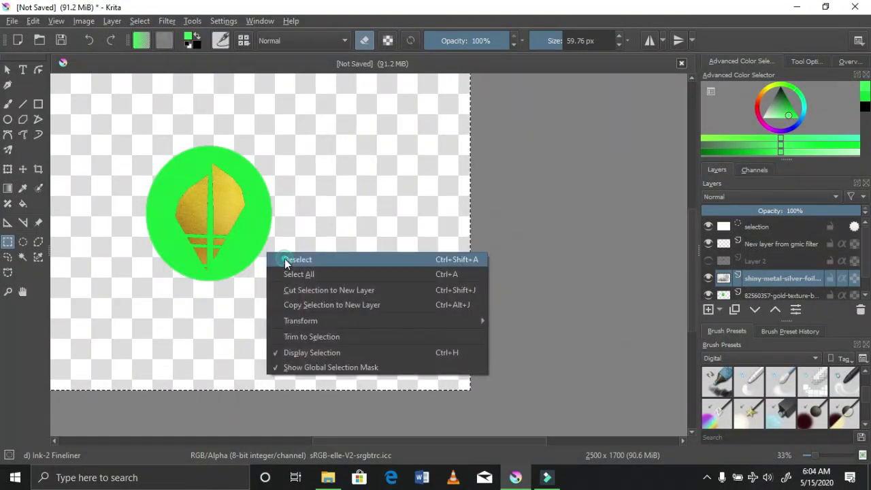
pyautogui.click(284, 258)
# Step: Delete the old silver foil layer and insert the silver foil texture again as a new layer
pyautogui.click(861, 310)
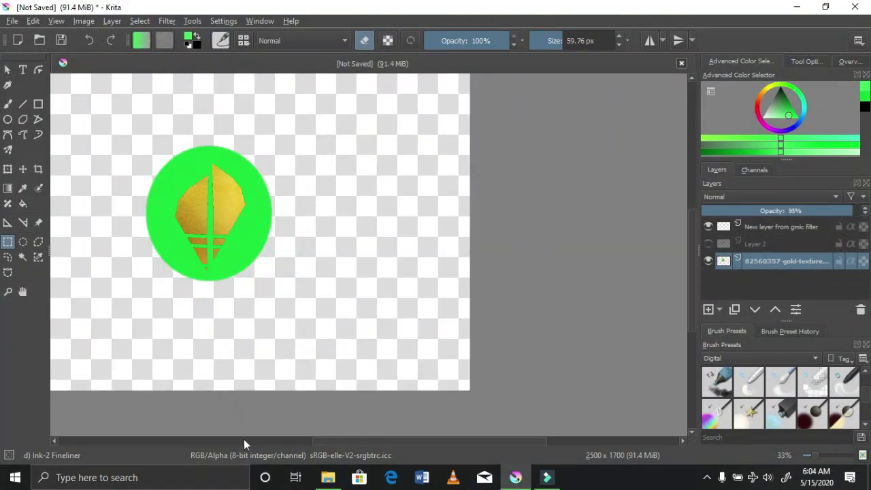
pyautogui.click(327, 477)
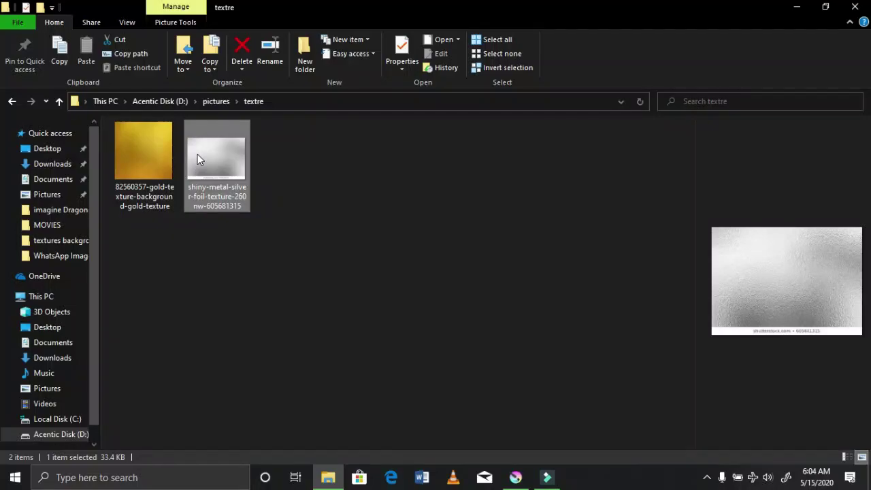
pyautogui.moveTo(197, 155); pyautogui.dragTo(375, 270)
pyautogui.click(408, 270)
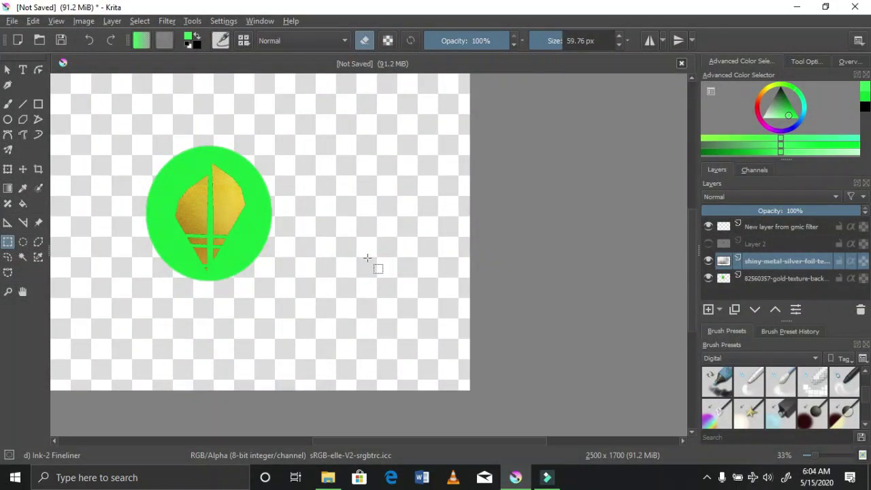
# Step: On the gold texture layer, select the green circle area with Similar Color Selection
pyautogui.scroll(-4, 135, 149)
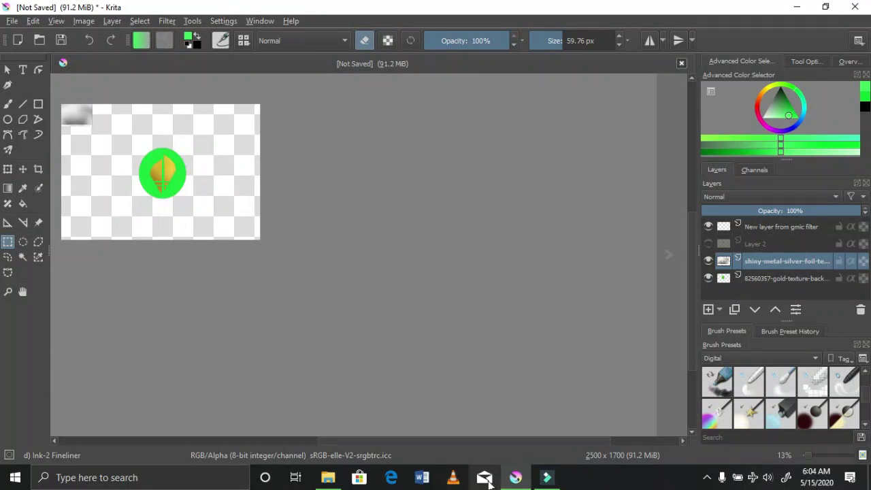
pyautogui.moveTo(489, 439); pyautogui.dragTo(405, 439)
pyautogui.scroll(4, 340, 228)
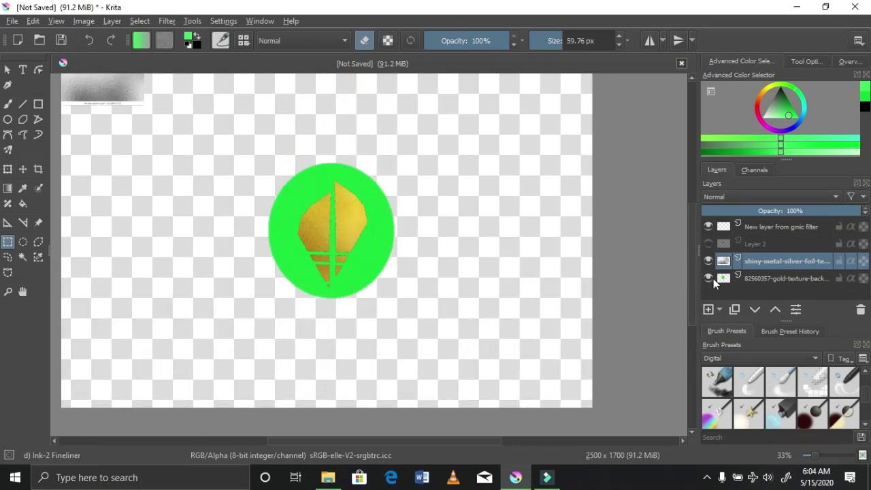
pyautogui.click(760, 278)
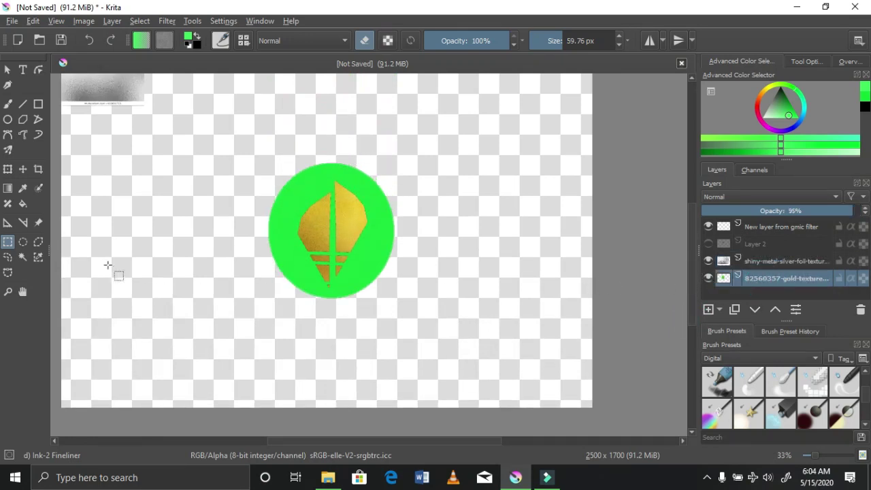
pyautogui.click(34, 258)
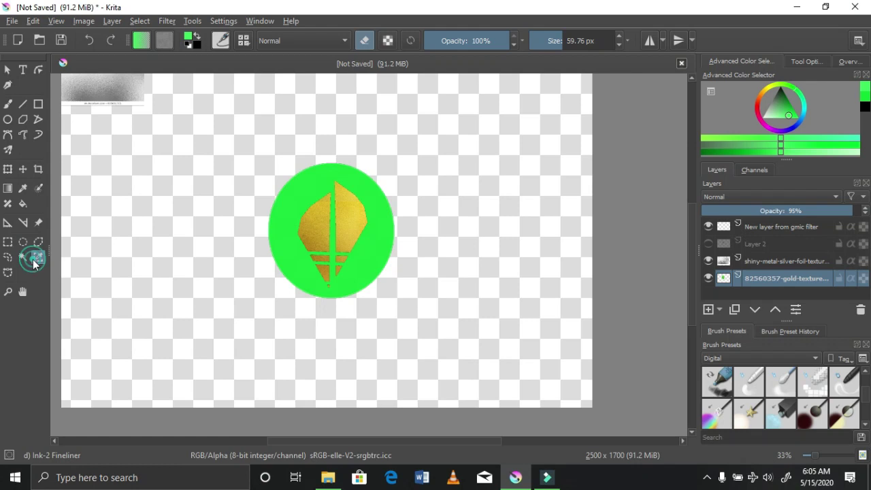
pyautogui.click(298, 239)
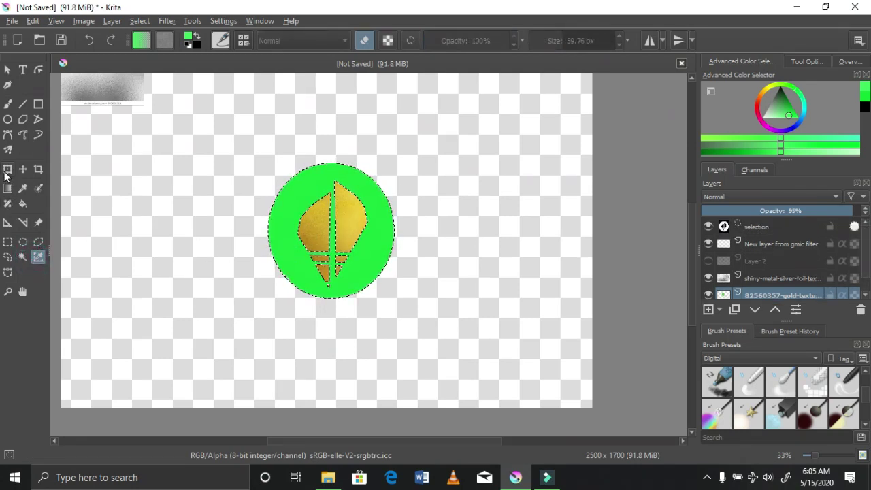
# Step: Cut the green selection onto new Layer 8(pasted), then select the silver foil layer and drop the selection
pyautogui.click(7, 241)
pyautogui.rightClick(291, 249)
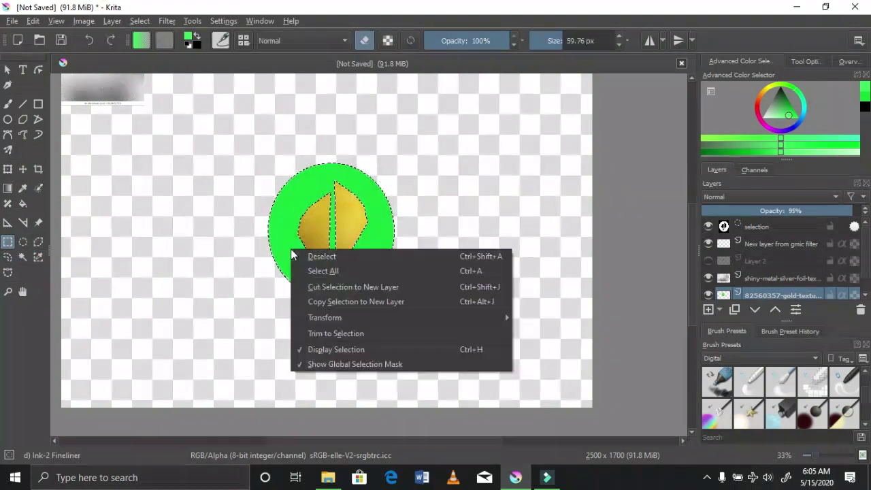
pyautogui.click(310, 287)
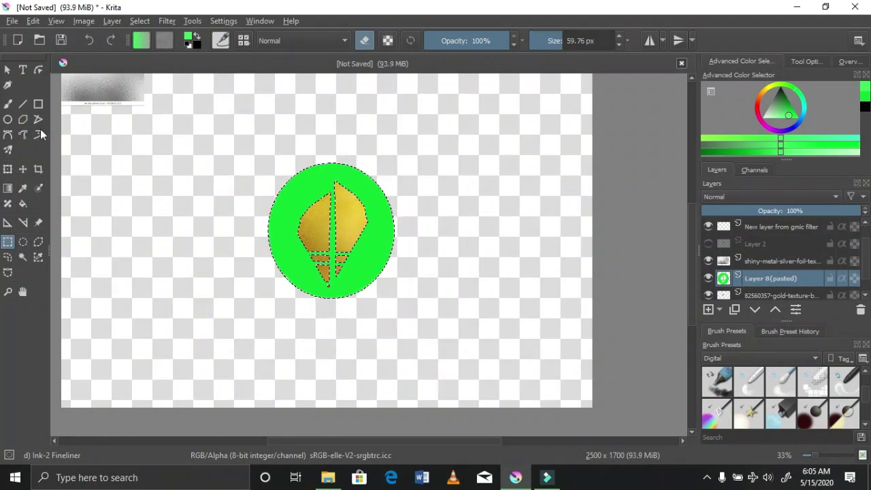
pyautogui.click(29, 171)
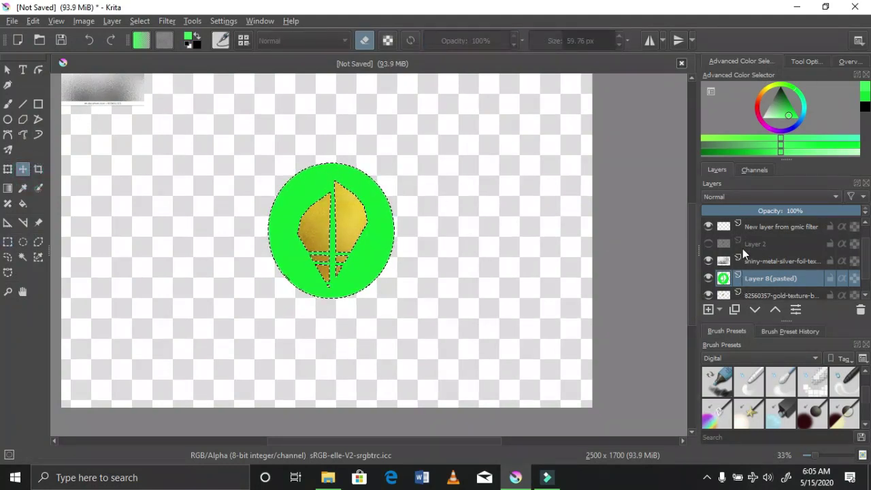
pyautogui.click(750, 260)
pyautogui.click(99, 96)
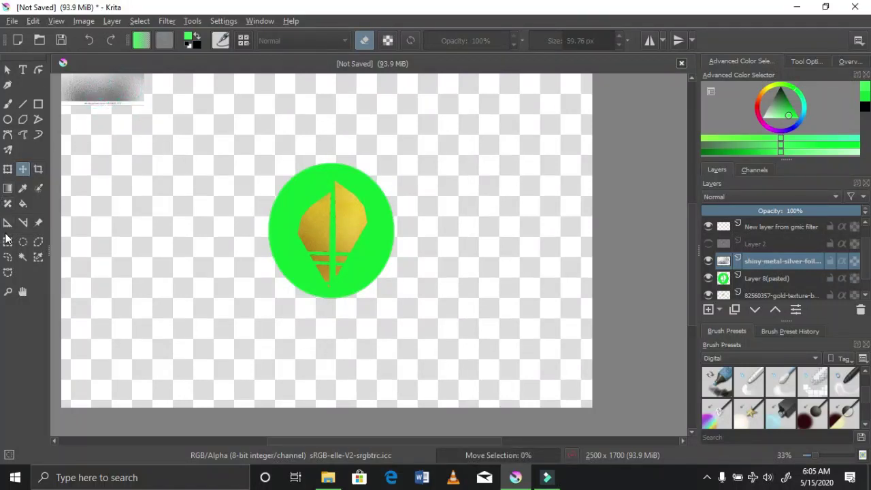
# Step: Select all, then deselect, and drag the silver foil image from the top-left corner onto the circle's lower part
pyautogui.click(7, 241)
pyautogui.rightClick(177, 176)
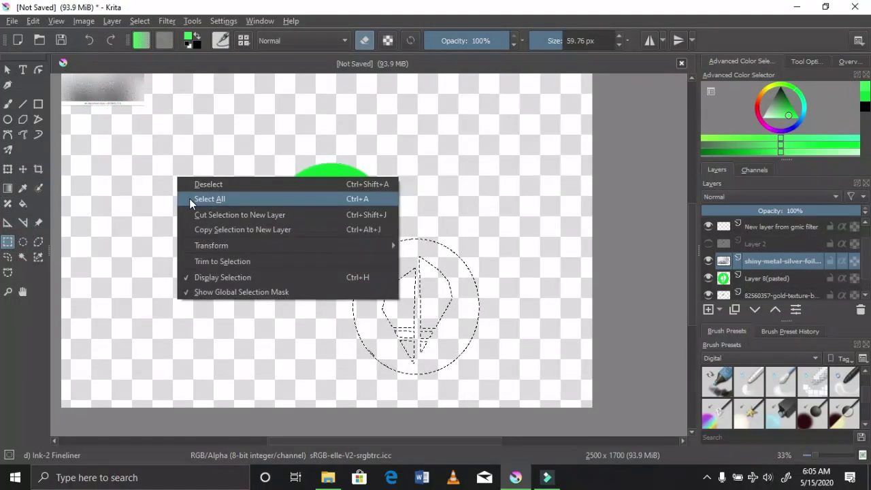
pyautogui.click(189, 198)
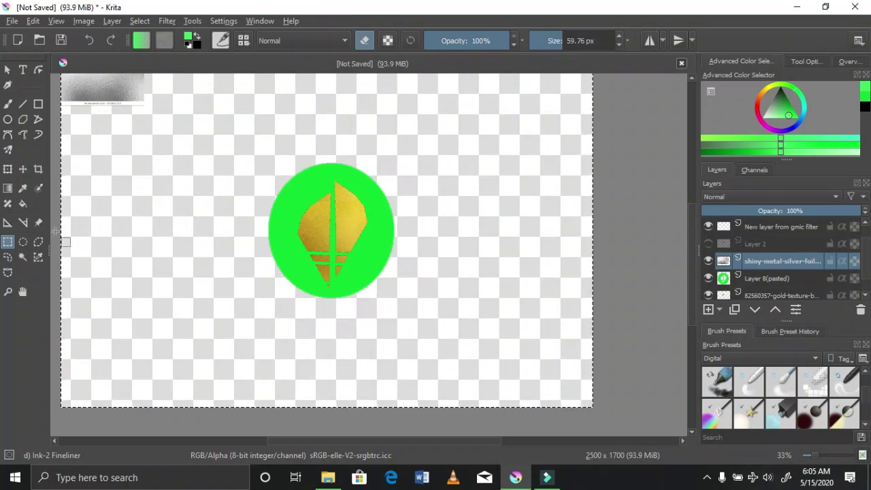
pyautogui.click(23, 168)
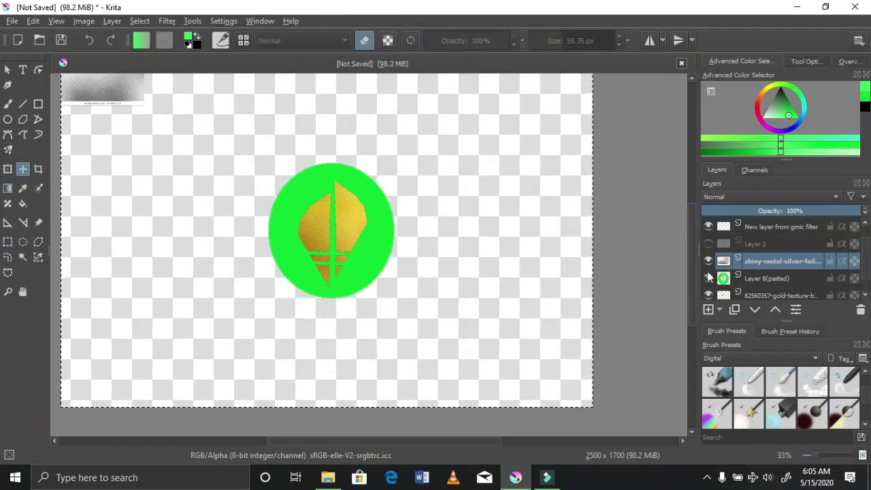
pyautogui.rightClick(106, 256)
pyautogui.click(12, 242)
pyautogui.click(249, 140)
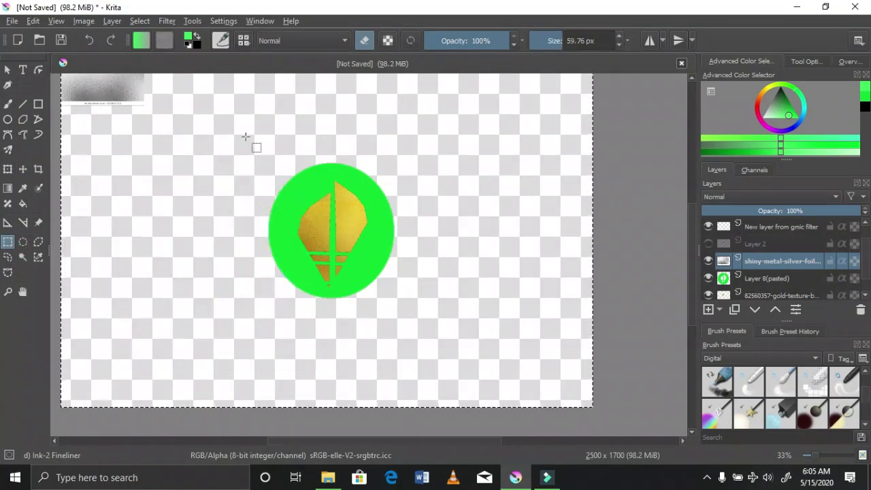
pyautogui.rightClick(245, 137)
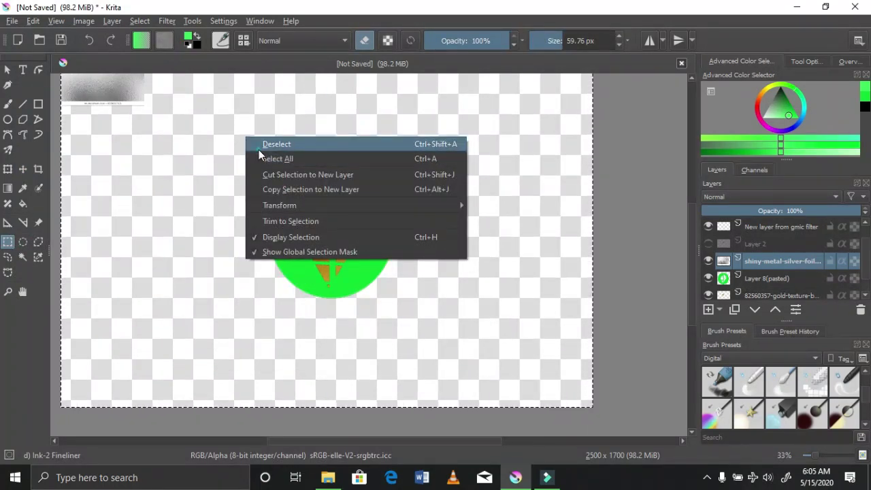
pyautogui.click(259, 145)
pyautogui.click(30, 167)
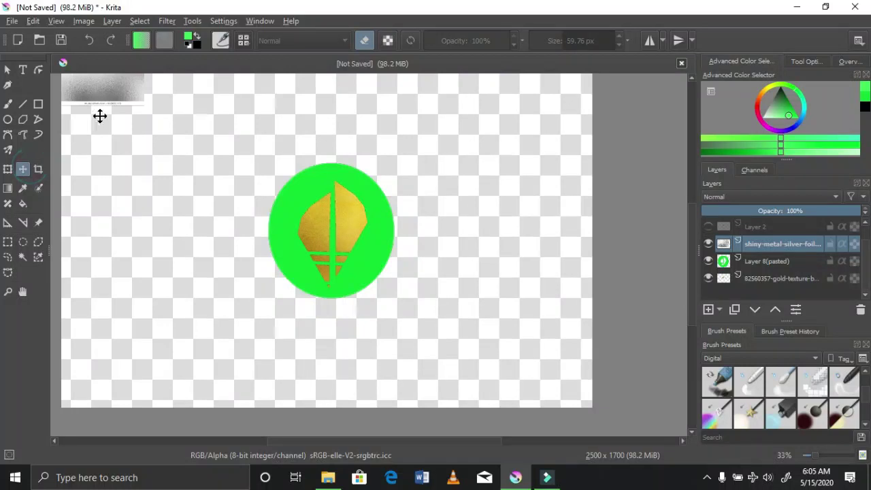
pyautogui.moveTo(109, 98); pyautogui.dragTo(308, 321)
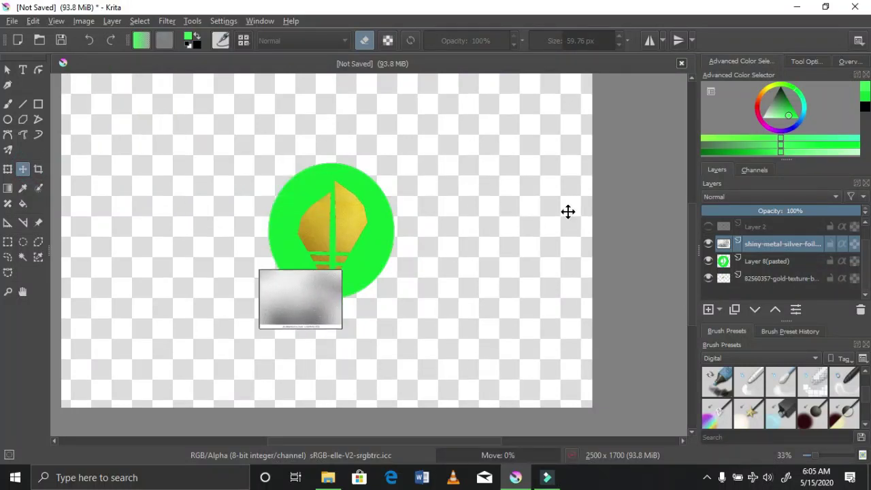
# Step: Show Layer 8(pasted), nudge the green circle, and toggle it and the gold sail layer to check them
pyautogui.click(738, 261)
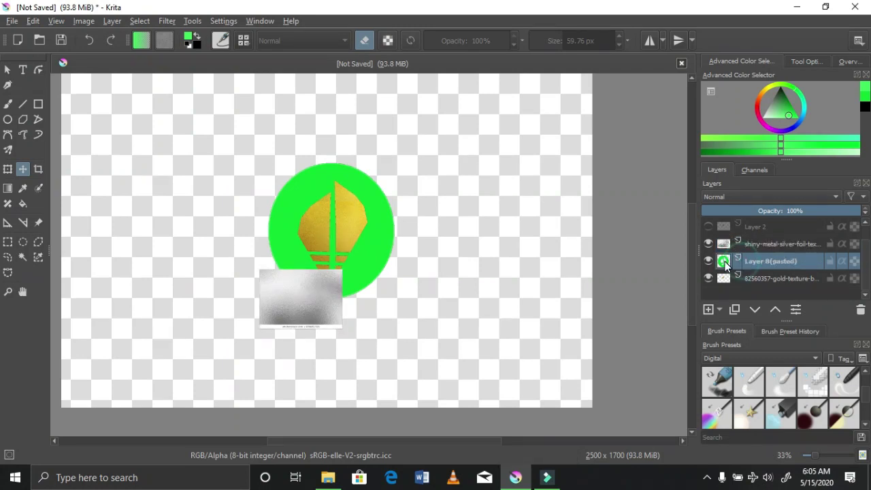
pyautogui.click(711, 261)
pyautogui.moveTo(310, 293)
pyautogui.mouseDown()
pyautogui.moveTo(326, 299)
pyautogui.moveTo(306, 285)
pyautogui.mouseUp()
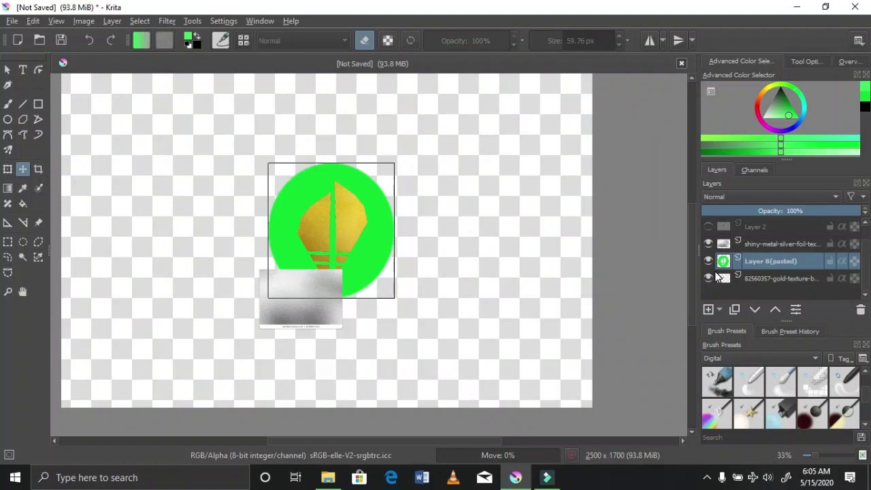
pyautogui.moveTo(708, 262)
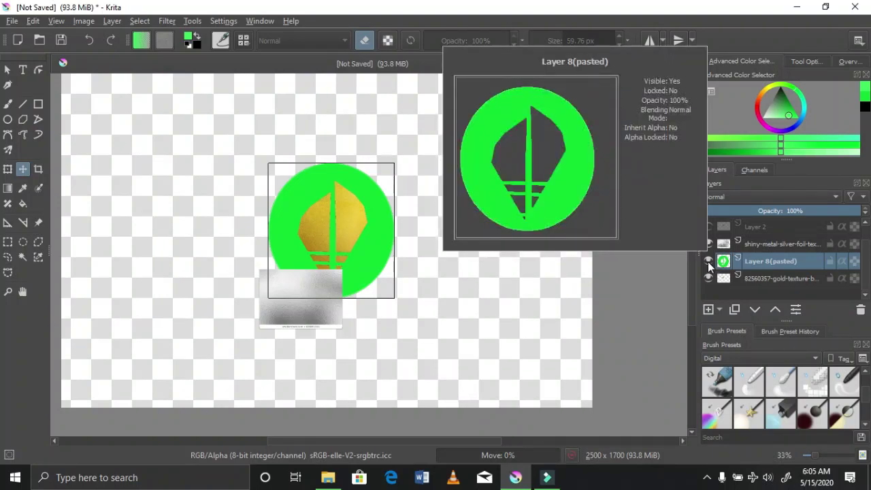
pyautogui.click(708, 263)
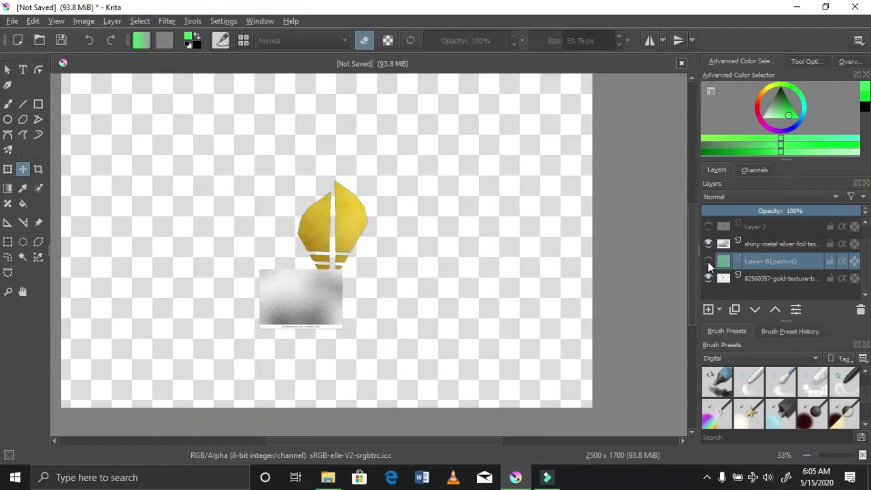
pyautogui.click(708, 263)
pyautogui.click(708, 278)
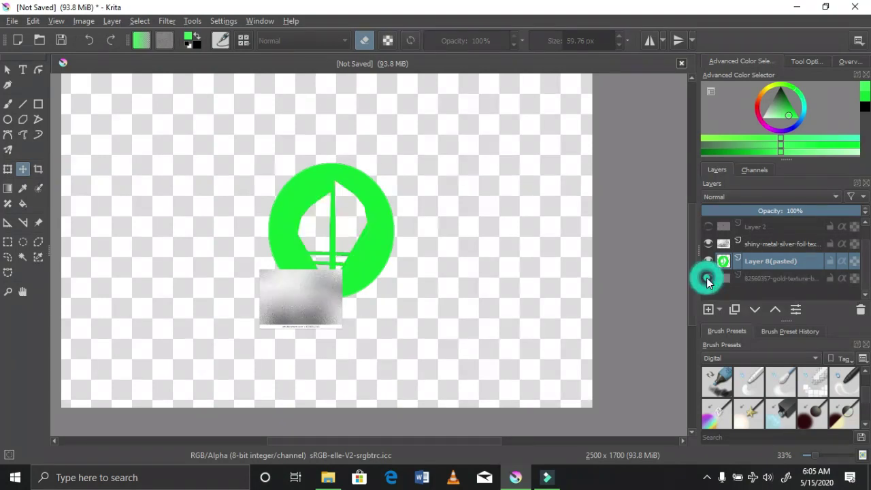
pyautogui.click(707, 279)
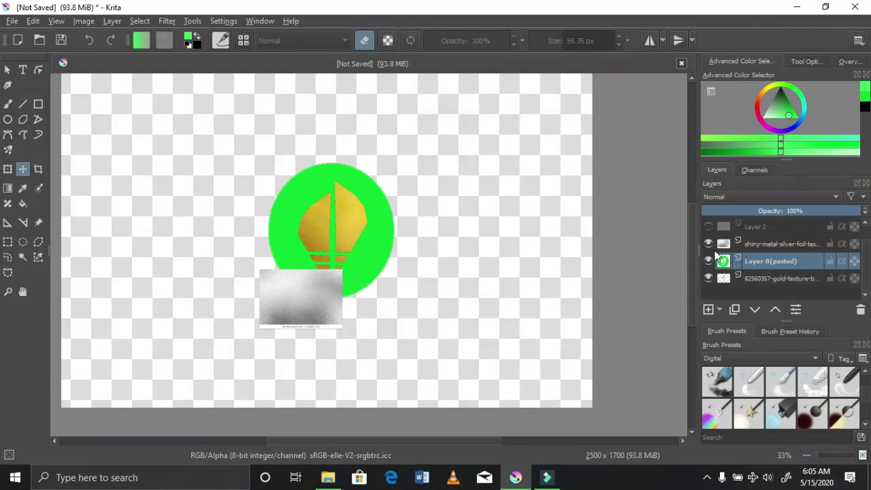
# Step: Hide the silver foil layer and add empty Layer 9 above the gold texture layer
pyautogui.click(708, 244)
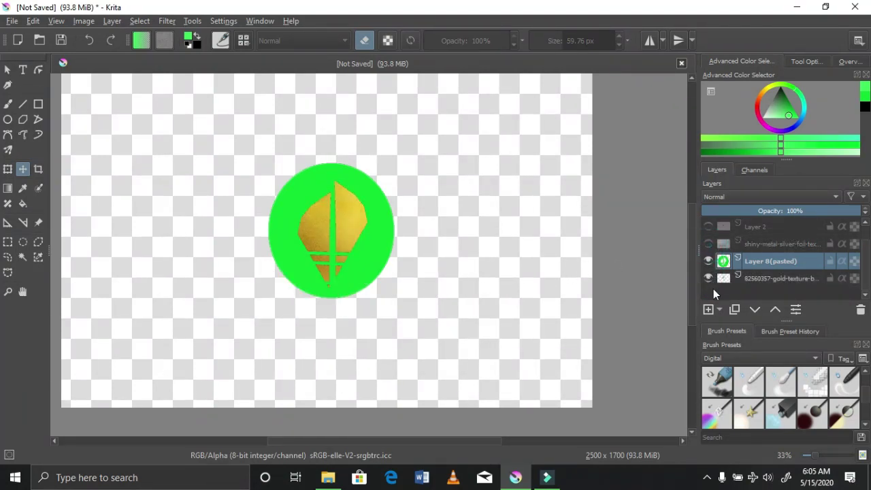
pyautogui.click(747, 278)
pyautogui.click(708, 310)
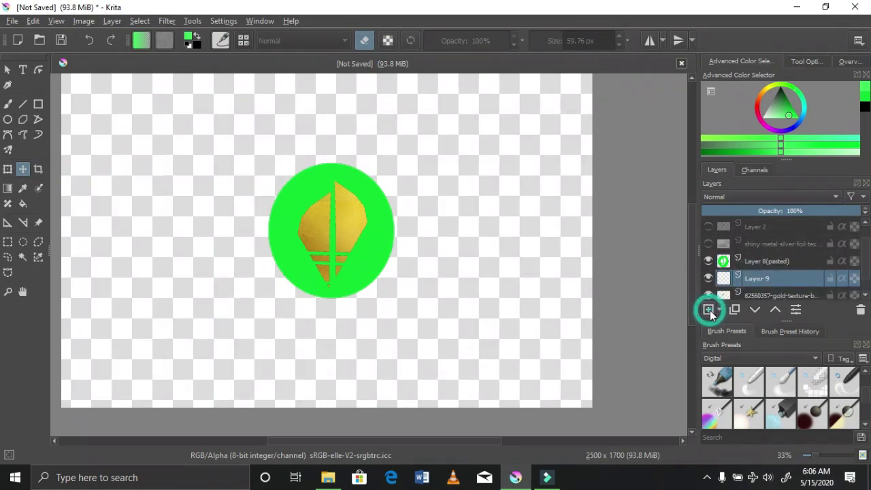
# Step: Move Layer 9 below the gold texture layer and fill it solid black
pyautogui.moveTo(754, 278); pyautogui.dragTo(764, 291)
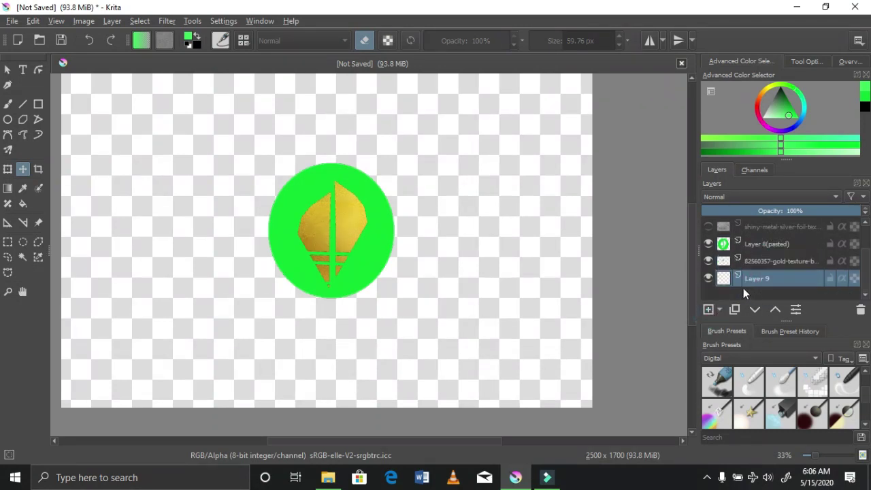
pyautogui.click(23, 204)
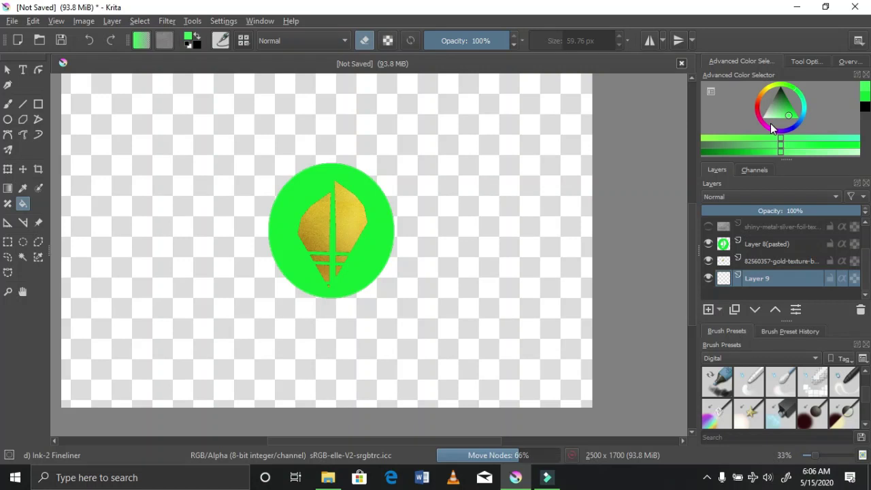
pyautogui.moveTo(773, 110); pyautogui.dragTo(782, 89)
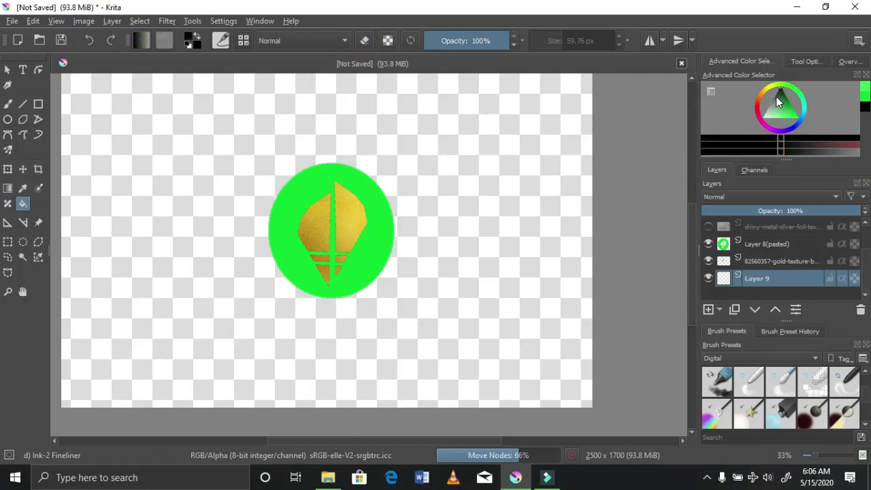
pyautogui.click(796, 99)
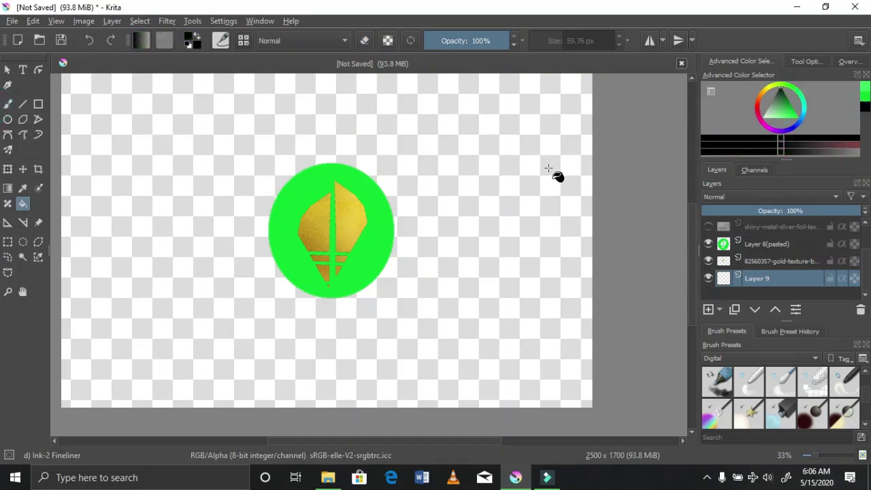
pyautogui.click(548, 168)
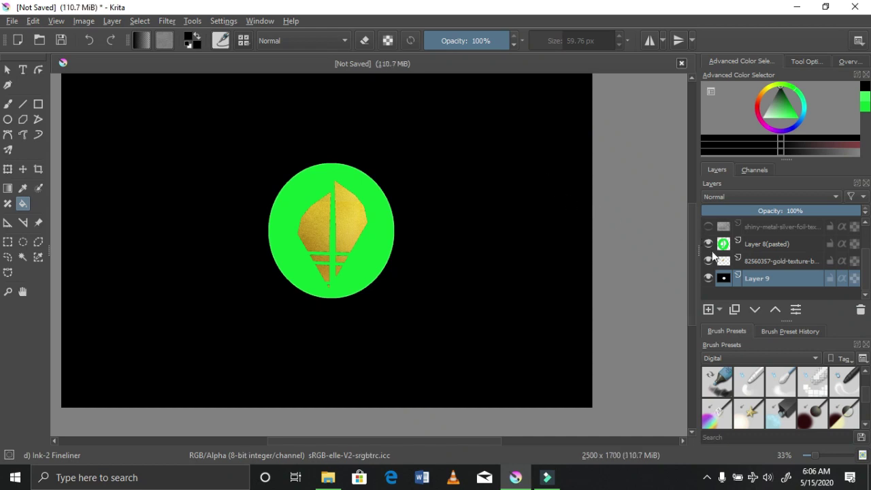
# Step: Hide the green circle layer Layer 8(pasted) and select the silver foil texture layer
pyautogui.click(740, 244)
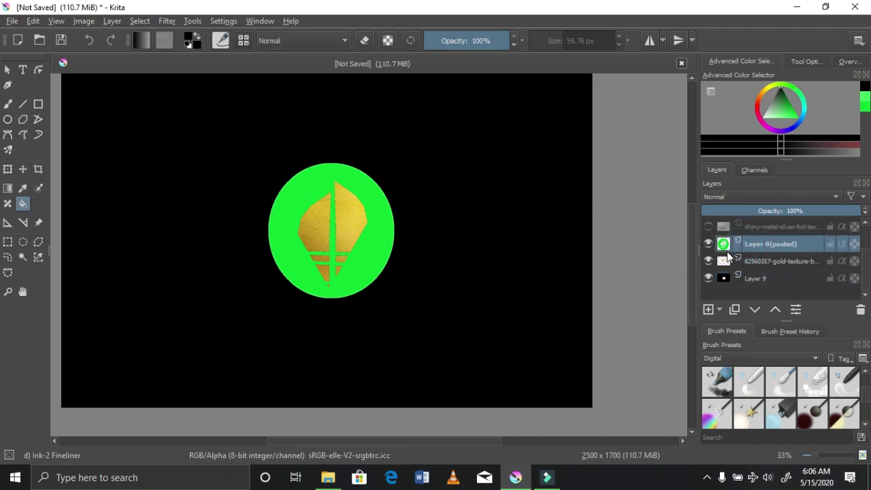
pyautogui.click(707, 245)
pyautogui.click(706, 244)
pyautogui.click(707, 244)
pyautogui.click(747, 226)
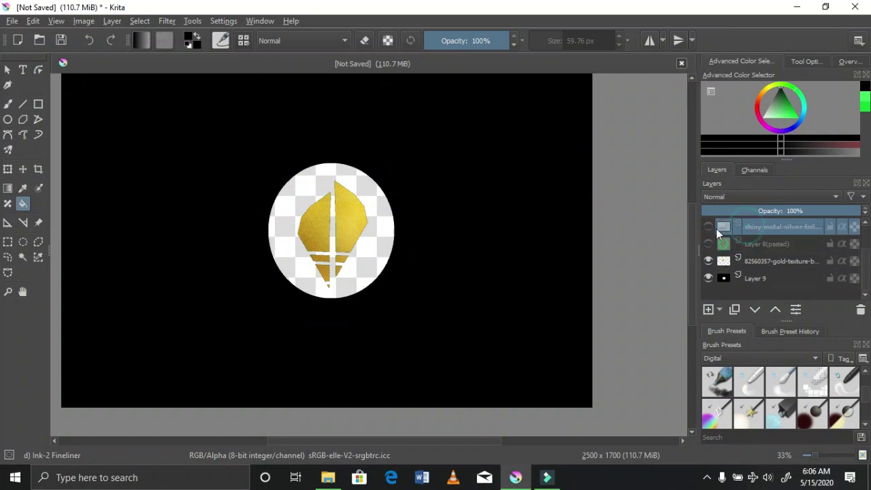
# Step: Show the silver foil layer, move it to the bottom of the stack, and shift it up behind the circle's top
pyautogui.click(707, 226)
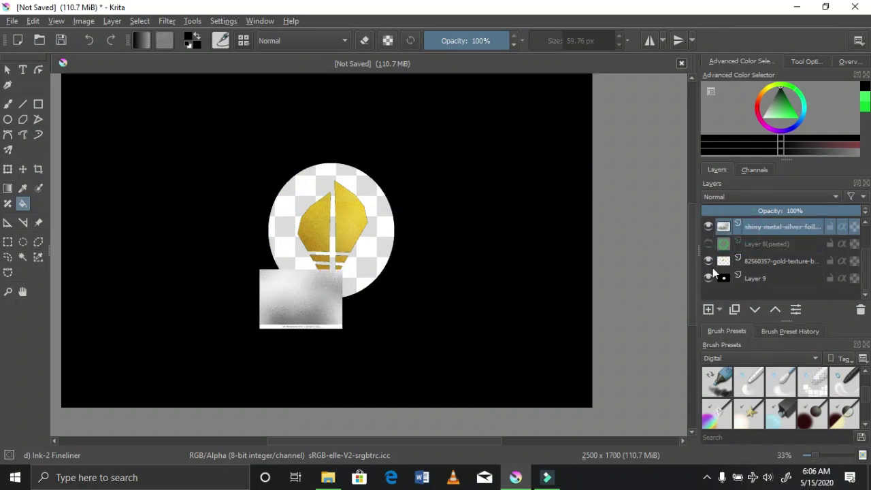
pyautogui.moveTo(743, 229); pyautogui.dragTo(750, 289)
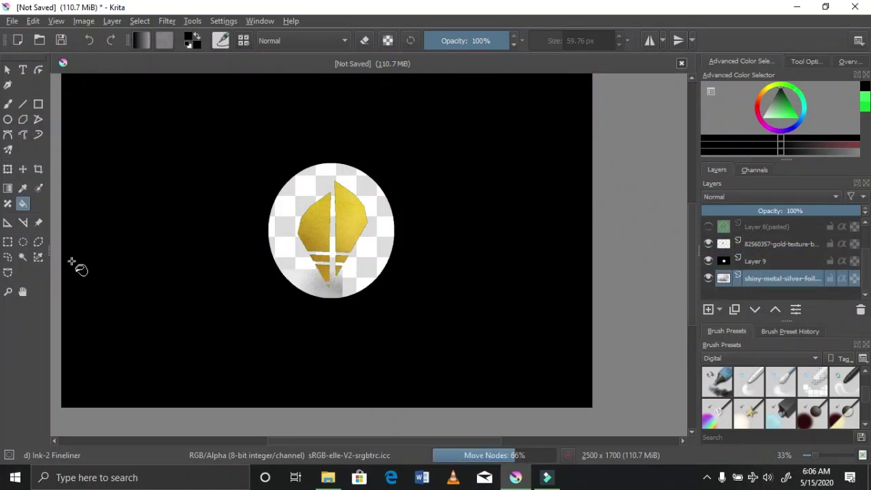
pyautogui.click(22, 169)
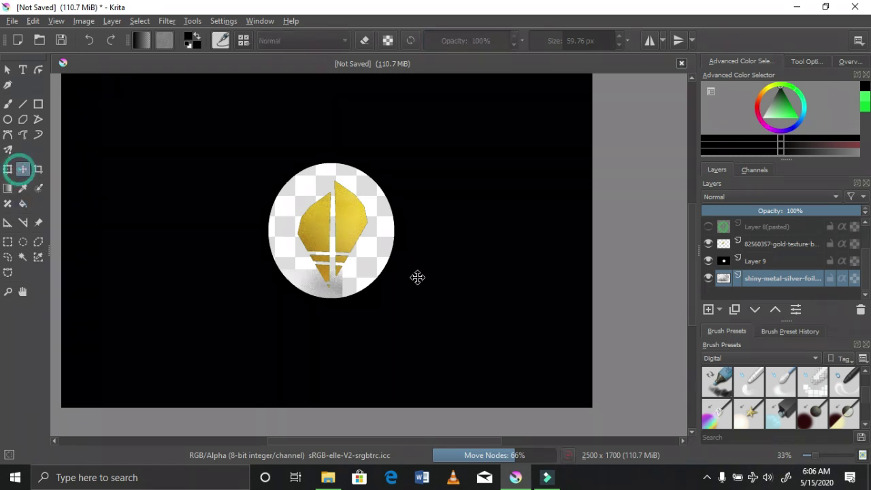
pyautogui.moveTo(325, 276); pyautogui.dragTo(353, 170)
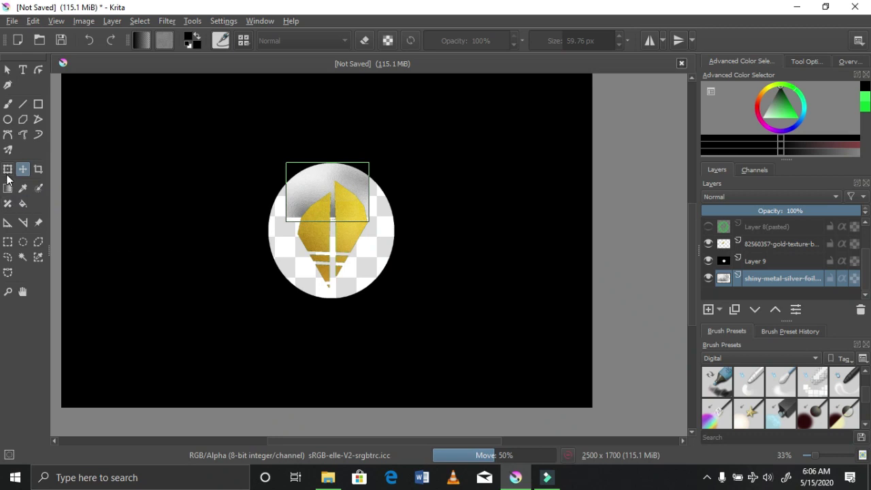
# Step: Erase three straight horizontal lines across the silver foil using the Line tool in eraser mode
pyautogui.click(23, 103)
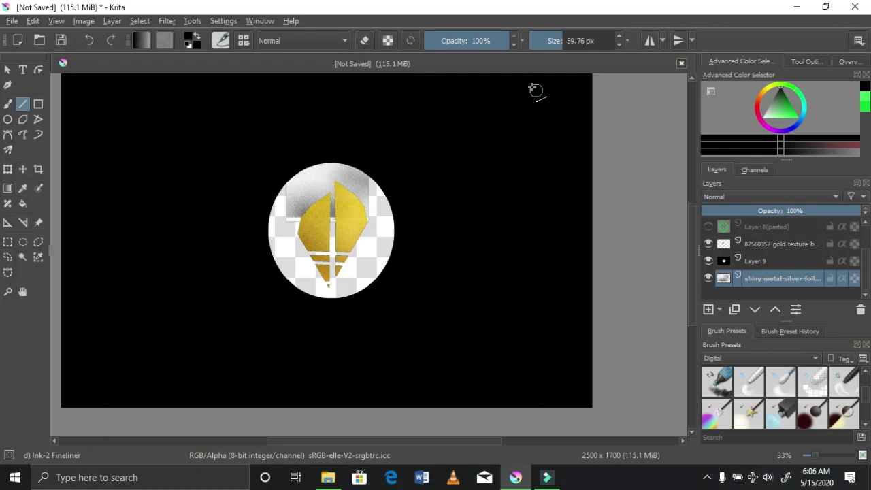
pyautogui.click(366, 41)
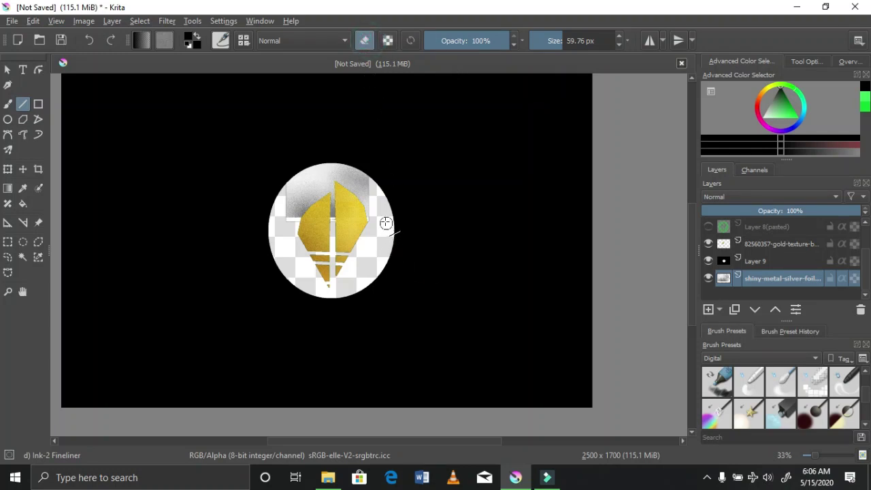
pyautogui.moveTo(382, 223); pyautogui.dragTo(279, 227)
pyautogui.moveTo(381, 225); pyautogui.dragTo(270, 220)
pyautogui.moveTo(381, 222); pyautogui.dragTo(272, 218)
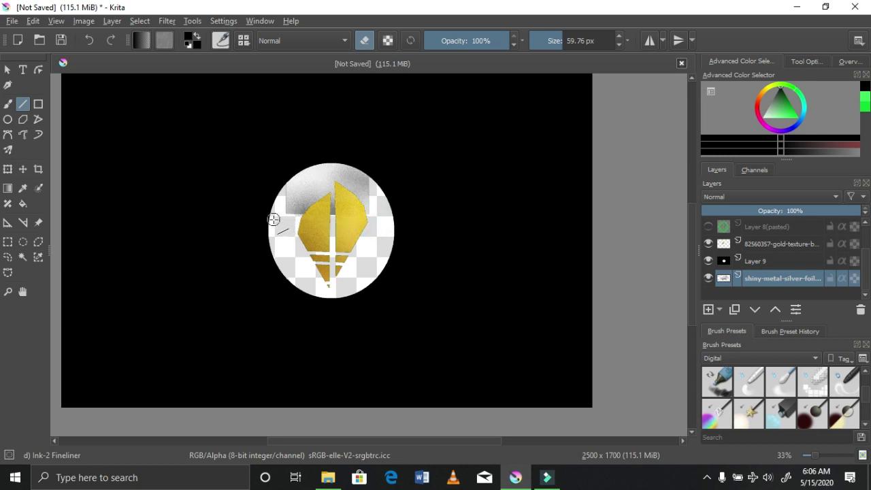
# Step: Duplicate the silver foil layer and move the copy down slightly
pyautogui.rightClick(759, 273)
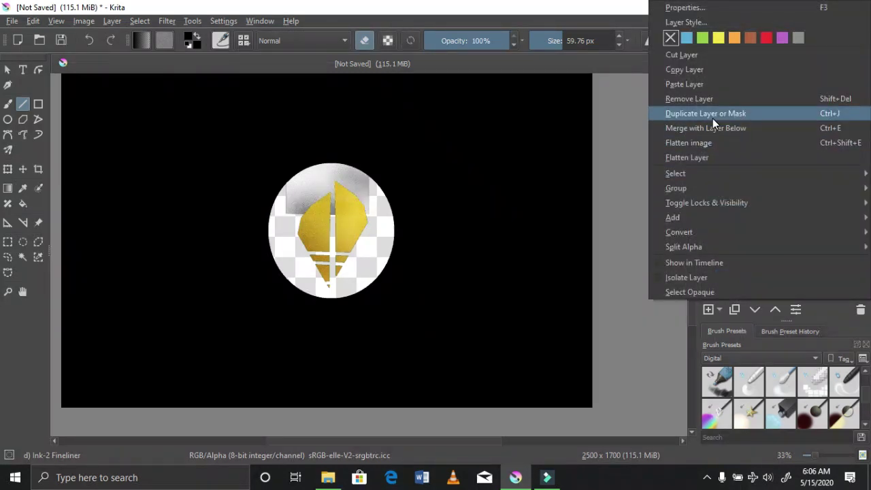
pyautogui.click(713, 116)
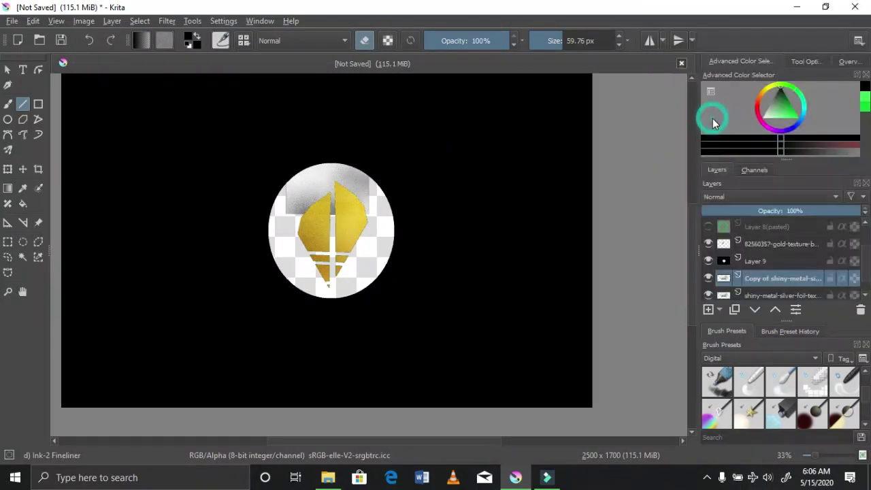
pyautogui.click(21, 169)
pyautogui.moveTo(301, 206); pyautogui.dragTo(306, 301)
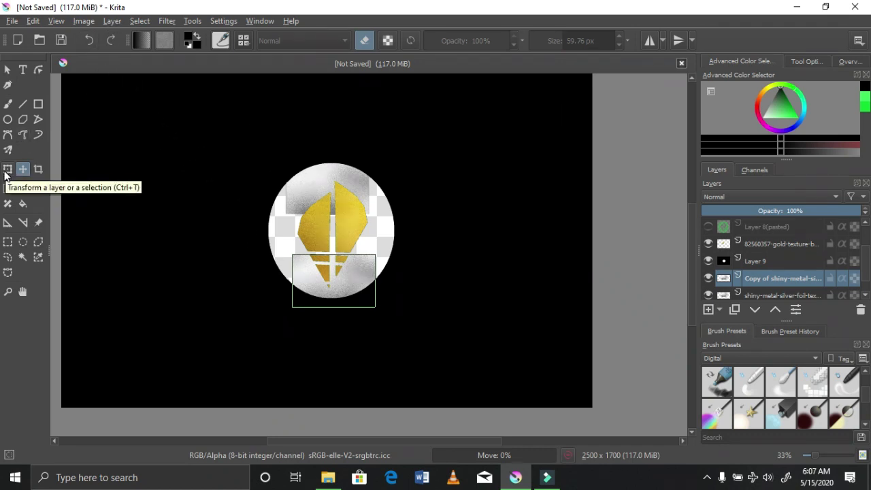
# Step: Rotate the silver foil copy 180 degrees, then duplicate it and move the new copy up into the circle
pyautogui.click(113, 21)
pyautogui.moveTo(146, 21)
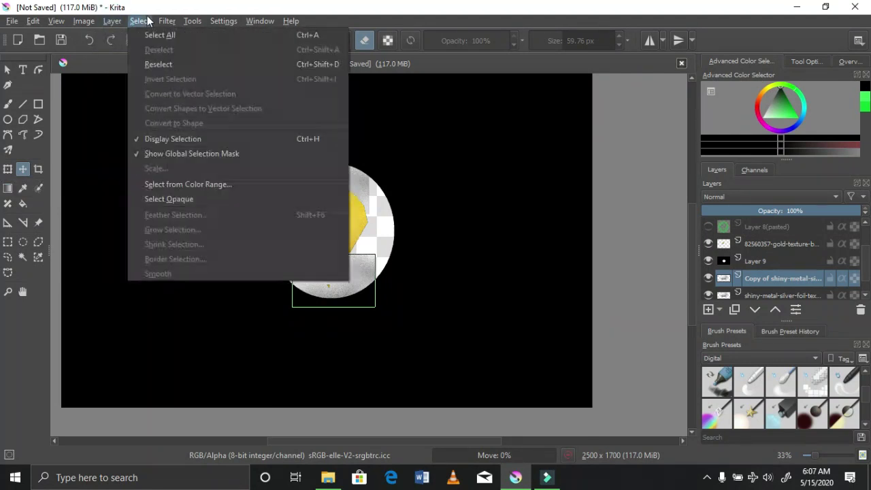
pyautogui.moveTo(162, 154)
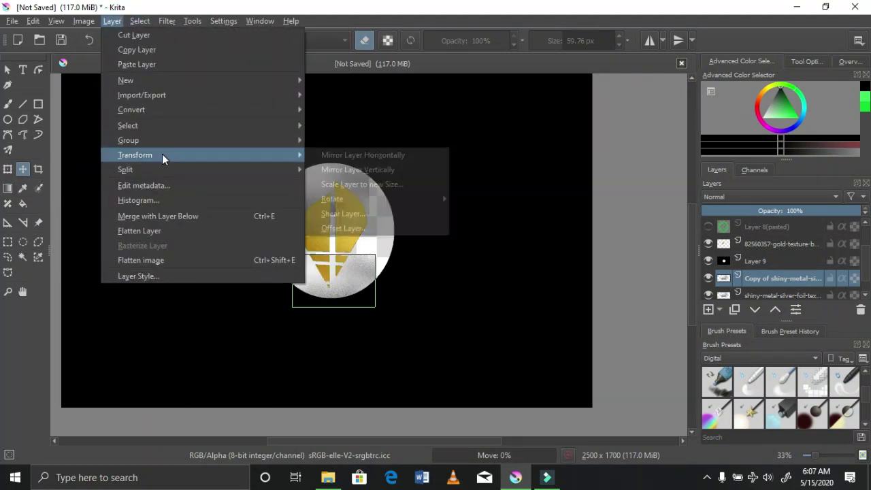
pyautogui.moveTo(412, 199)
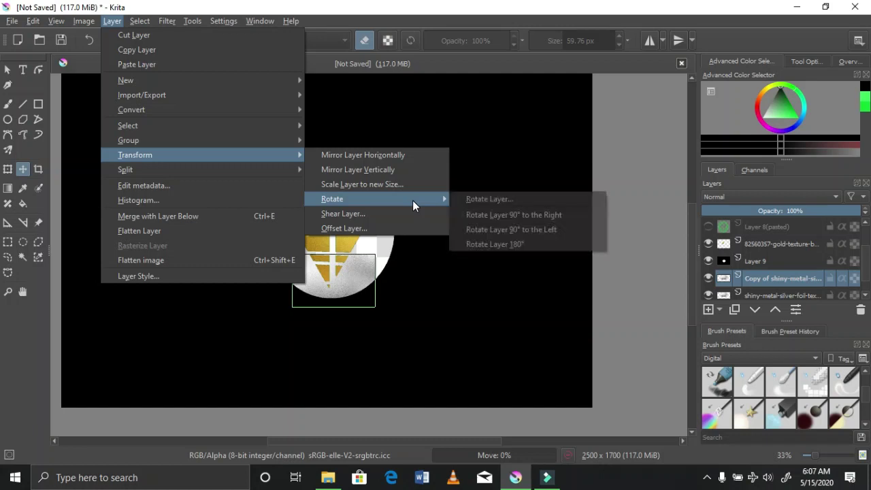
pyautogui.click(494, 243)
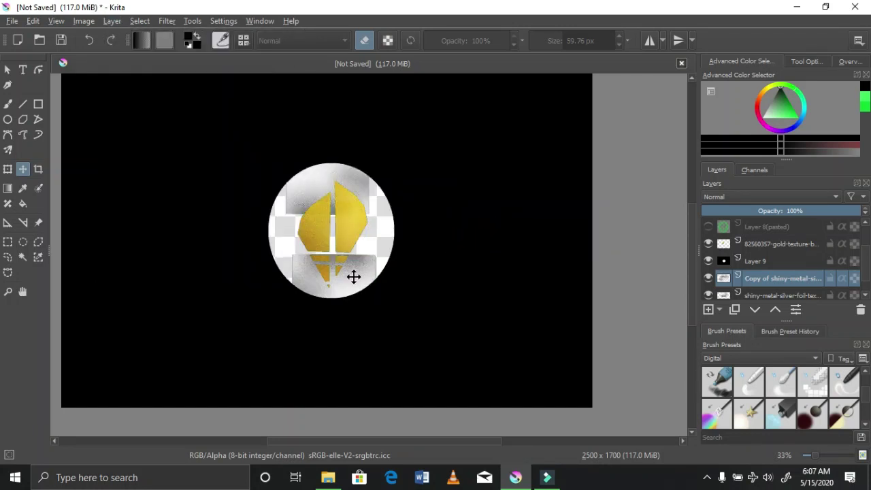
pyautogui.rightClick(732, 280)
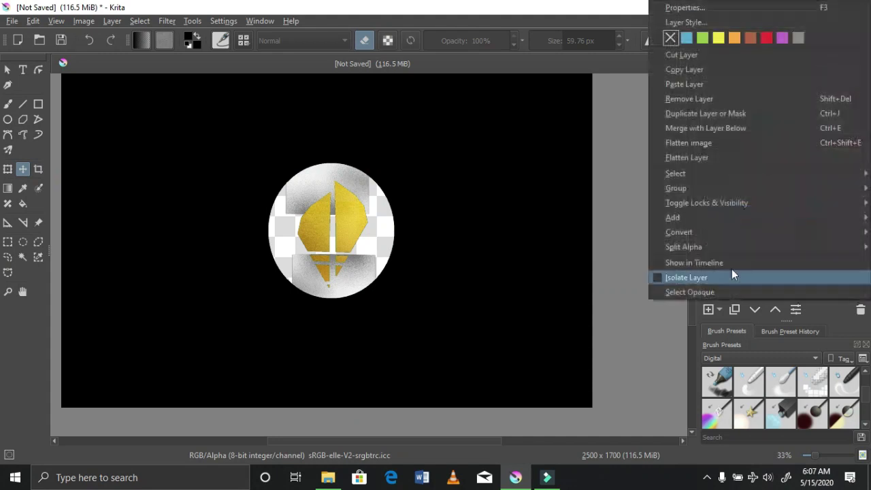
pyautogui.click(690, 115)
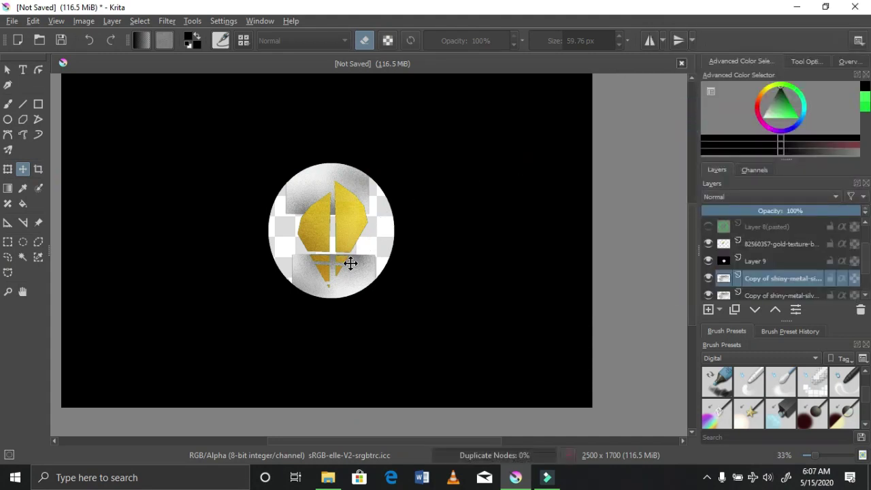
pyautogui.moveTo(350, 262); pyautogui.dragTo(344, 216)
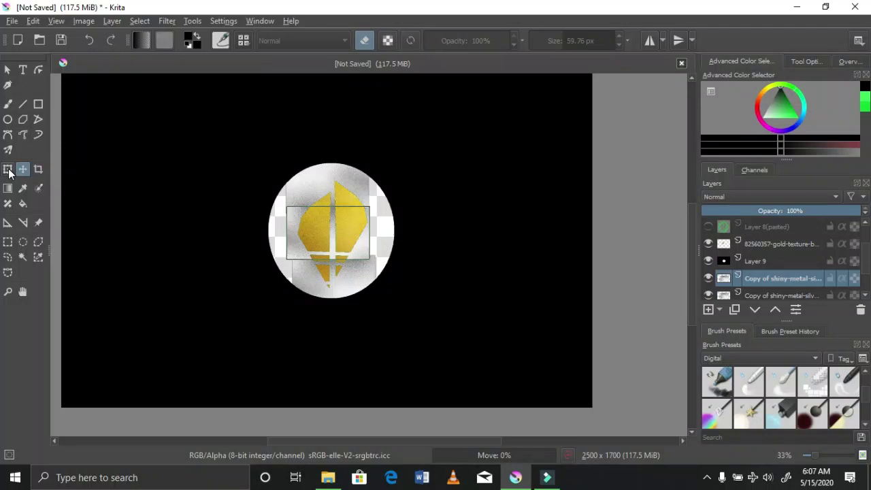
# Step: Enlarge the silver copy with free transform, stretching it top-left, bottom-right, leftward and taller
pyautogui.click(8, 171)
pyautogui.click(350, 247)
pyautogui.moveTo(282, 204); pyautogui.dragTo(278, 162)
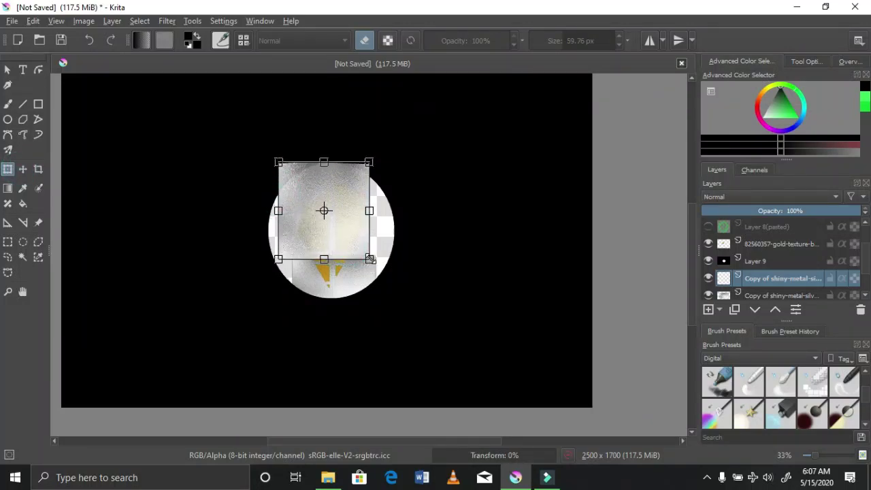
pyautogui.moveTo(369, 259); pyautogui.dragTo(397, 289)
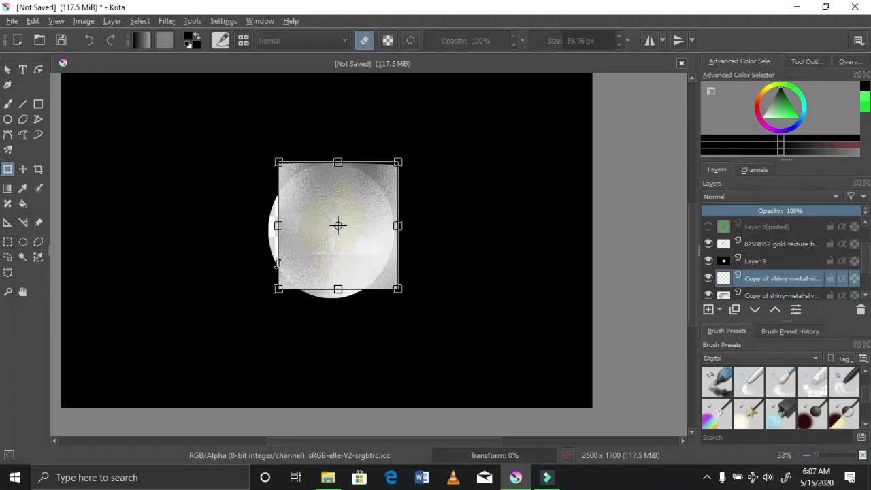
pyautogui.moveTo(275, 226); pyautogui.dragTo(265, 229)
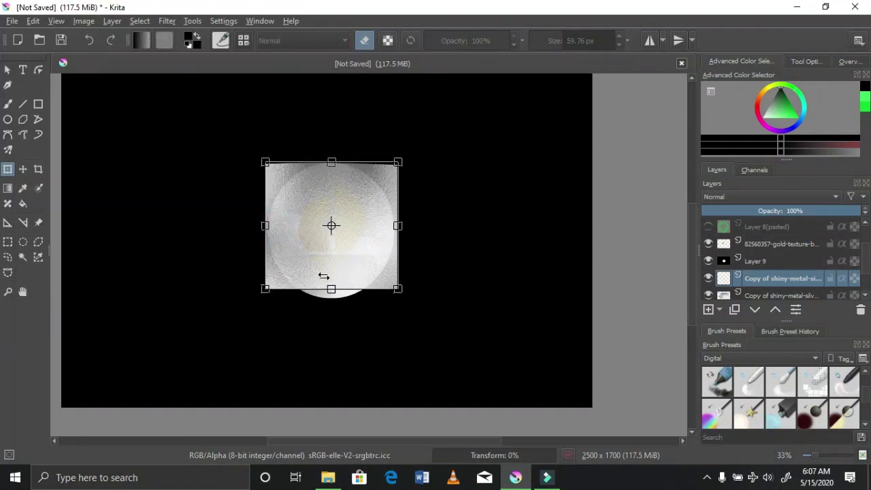
pyautogui.moveTo(331, 287); pyautogui.dragTo(333, 302)
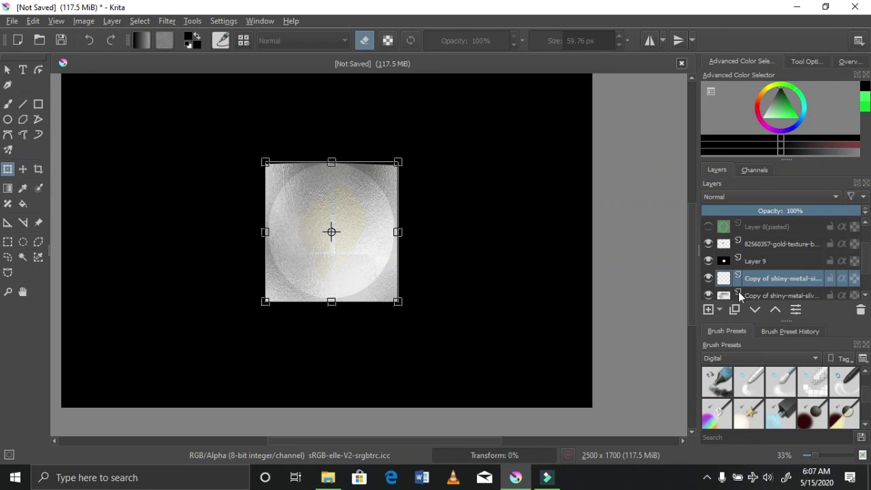
pyautogui.click(748, 263)
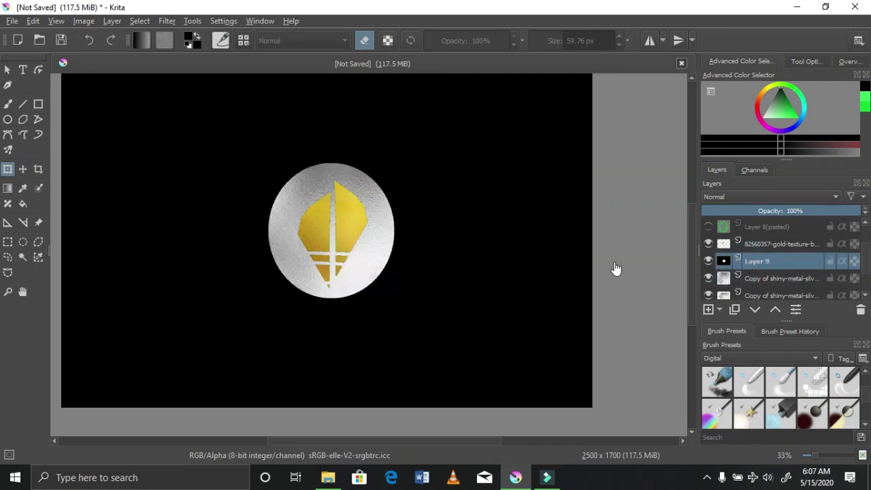
pyautogui.scroll(1, 300, 236)
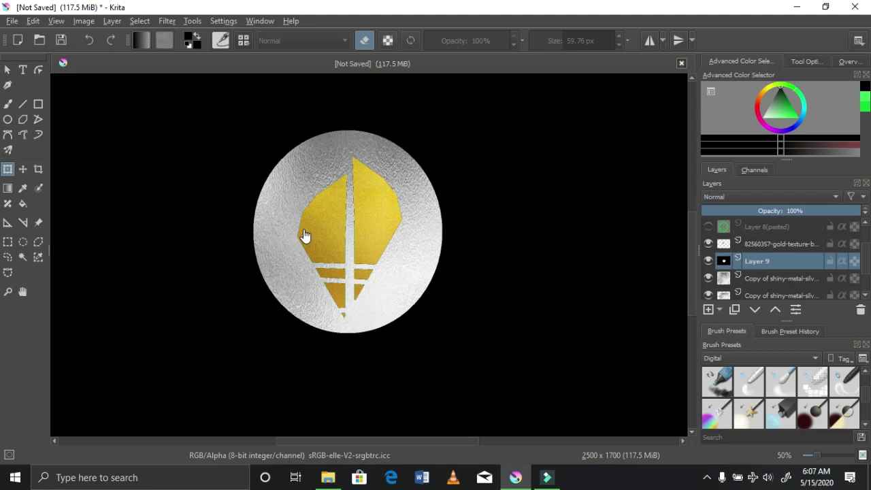
pyautogui.scroll(-1, 304, 235)
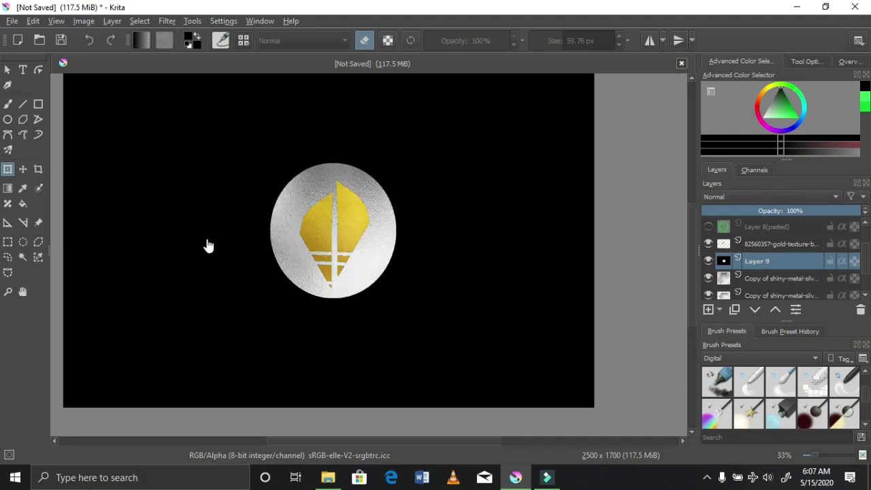
# Step: Enlarge the silver copy further from its bottom-right and top-right corners and shift it behind the sail
pyautogui.click(21, 171)
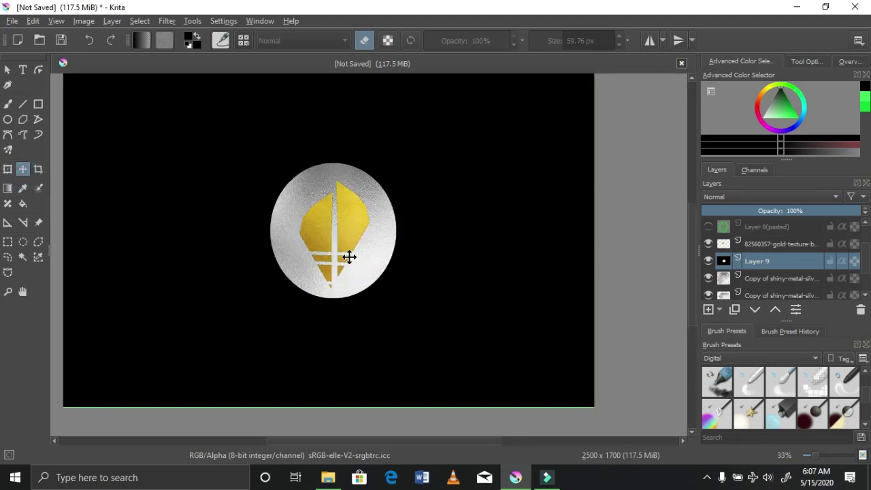
pyautogui.click(769, 277)
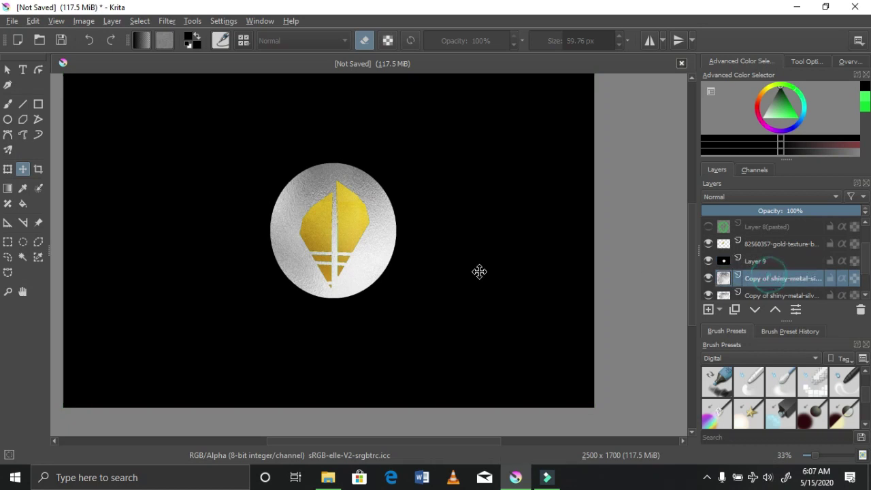
pyautogui.click(368, 235)
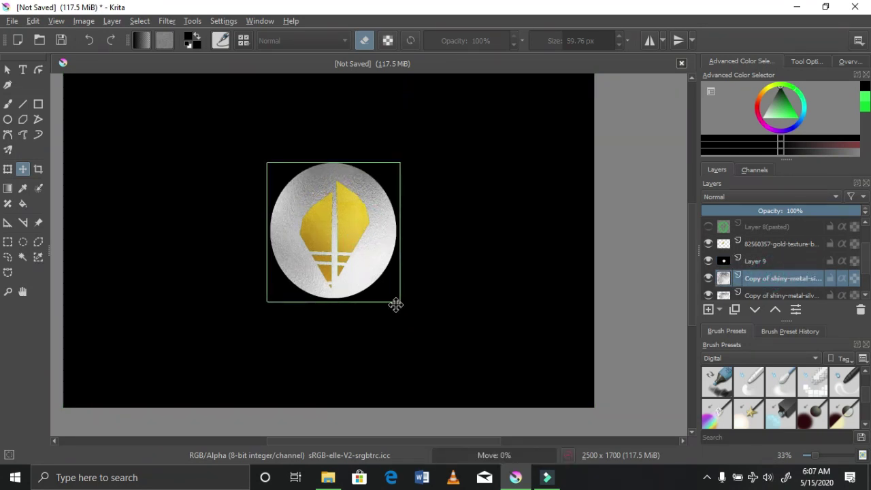
pyautogui.click(8, 169)
pyautogui.click(363, 279)
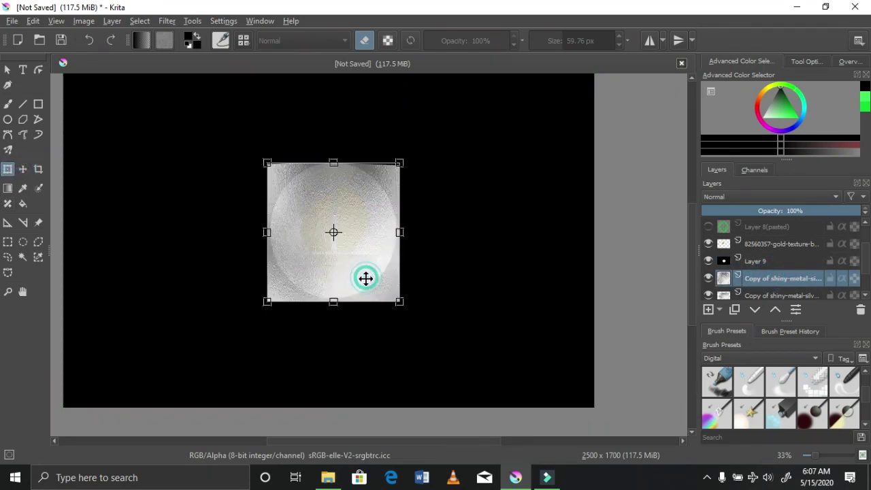
pyautogui.moveTo(400, 302); pyautogui.dragTo(420, 317)
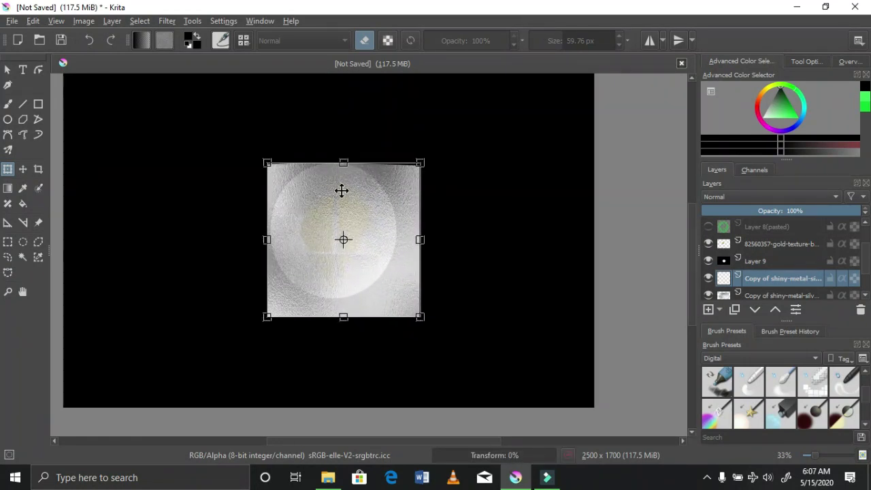
pyautogui.moveTo(420, 163); pyautogui.dragTo(429, 159)
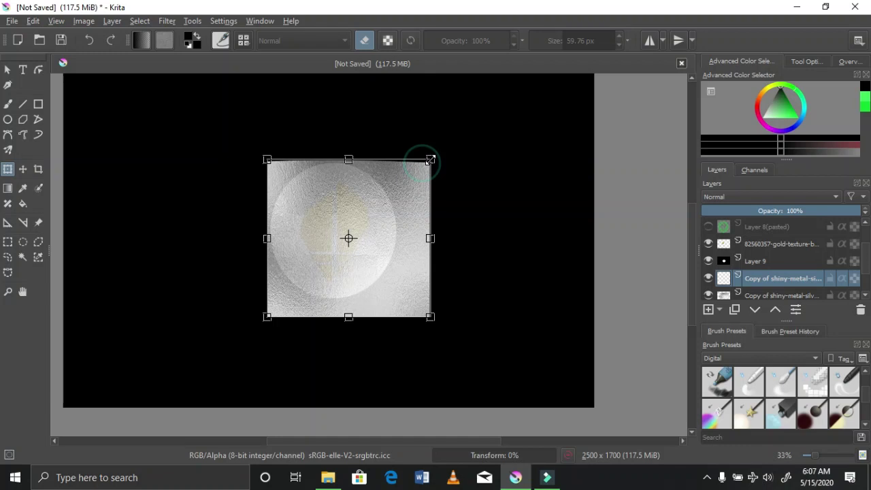
pyautogui.click(22, 169)
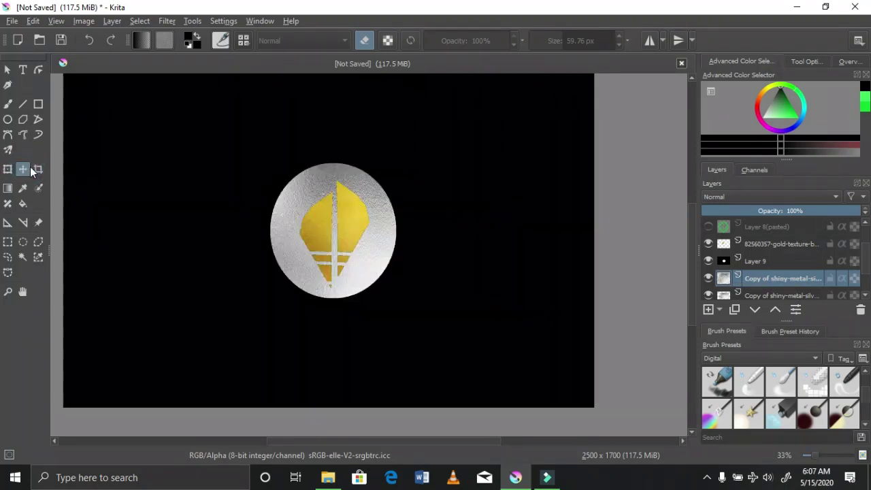
pyautogui.moveTo(339, 256)
pyautogui.mouseDown()
pyautogui.moveTo(307, 231)
pyautogui.moveTo(356, 263)
pyautogui.moveTo(332, 258)
pyautogui.mouseUp()
pyautogui.scroll(2, 331, 256)
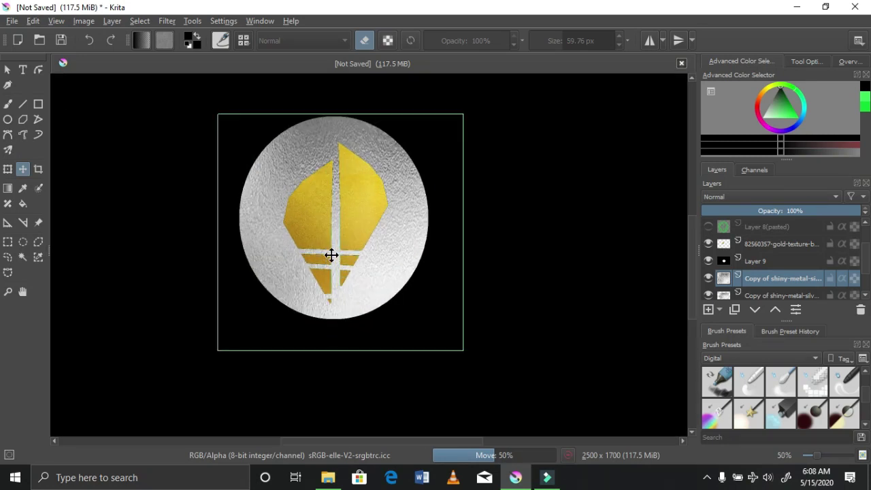
pyautogui.scroll(-2, 339, 253)
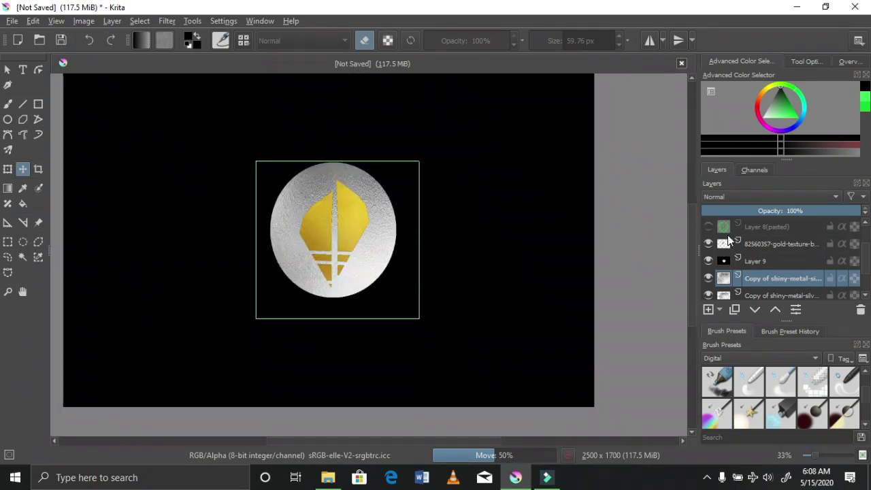
# Step: Merge the silver foil copies down into the bottom silver foil layer
pyautogui.rightClick(760, 284)
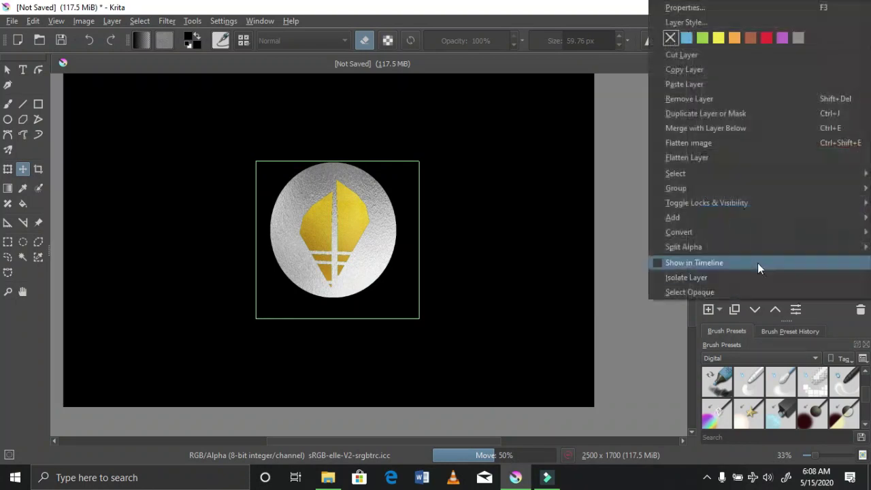
pyautogui.click(755, 135)
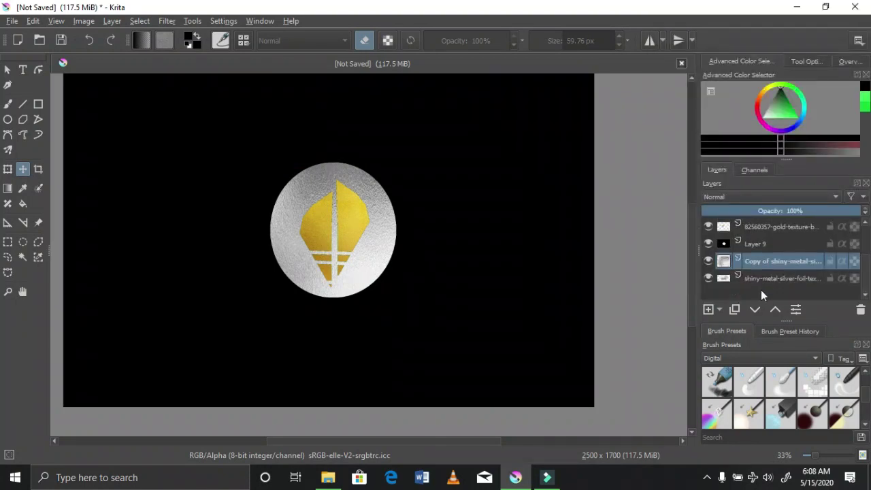
pyautogui.click(707, 280)
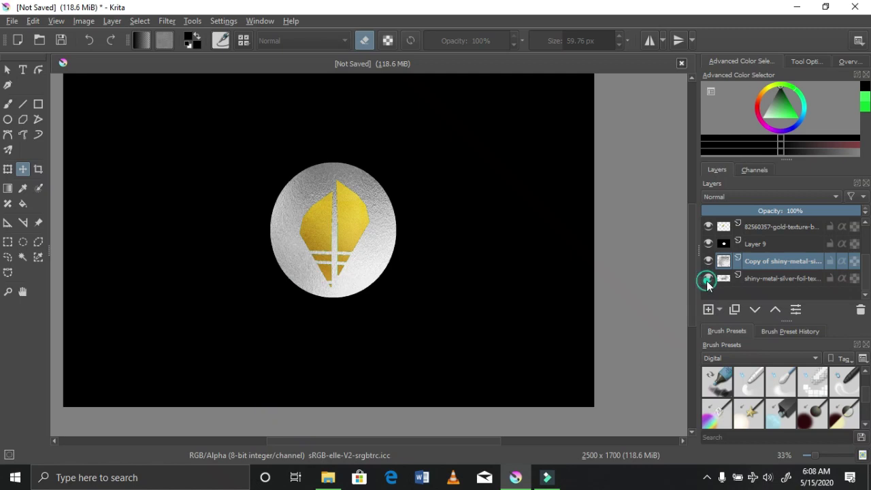
pyautogui.rightClick(753, 263)
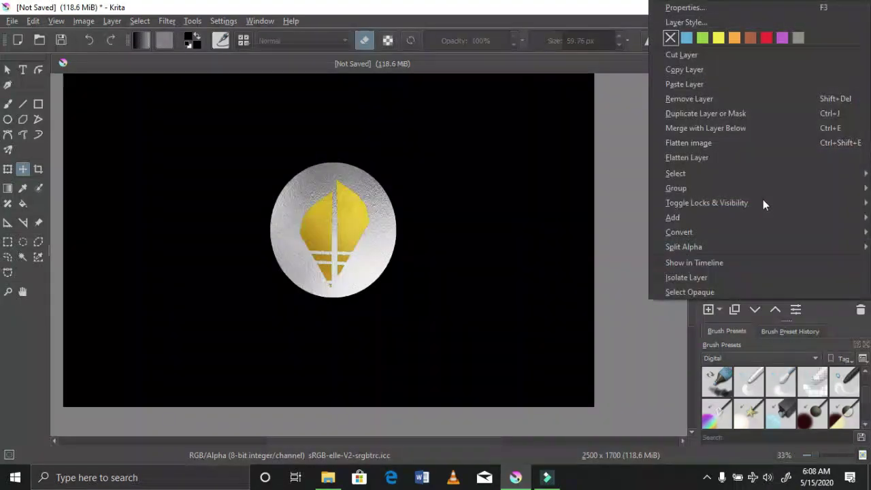
pyautogui.click(761, 135)
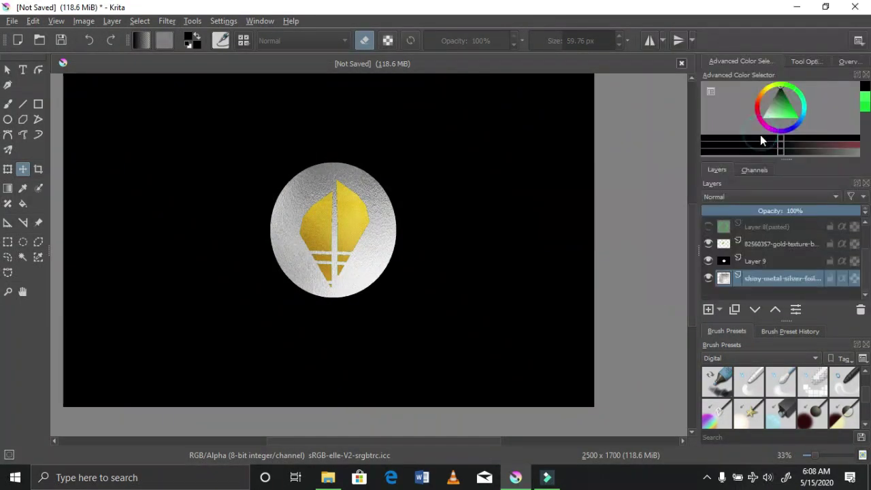
# Step: Merge the black Layer 9 into the silver foil layer below it
pyautogui.click(747, 262)
pyautogui.rightClick(747, 261)
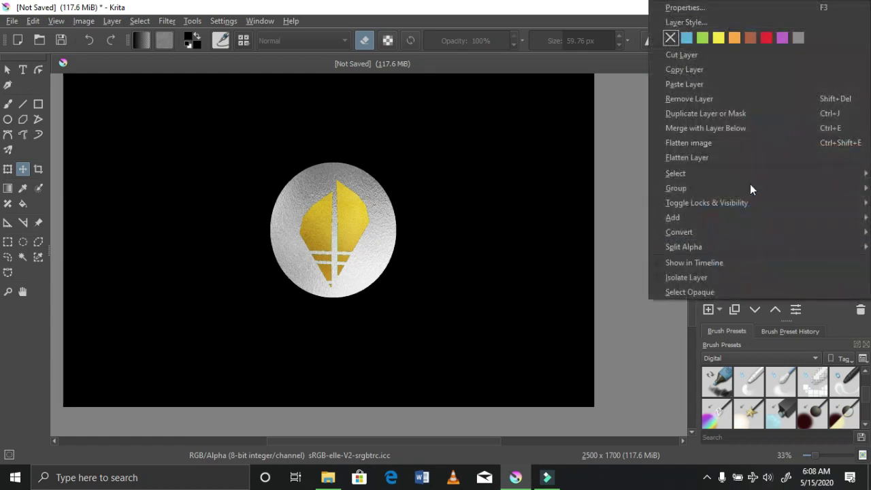
pyautogui.click(733, 133)
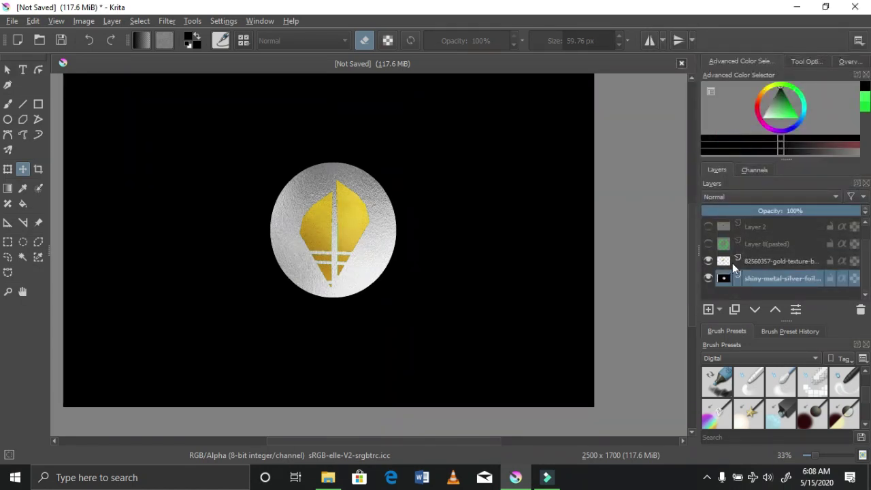
# Step: Preview Layer 8(pasted) once more, then delete it
pyautogui.click(707, 245)
pyautogui.click(707, 245)
pyautogui.click(757, 245)
pyautogui.click(859, 308)
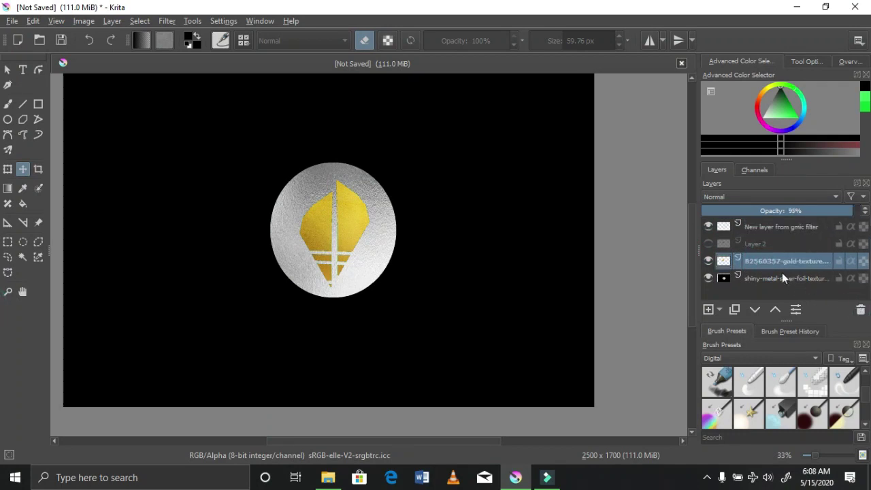
# Step: Toggle Layer 2 and the gold texture layer on and off to compare the sail's shading
pyautogui.click(705, 245)
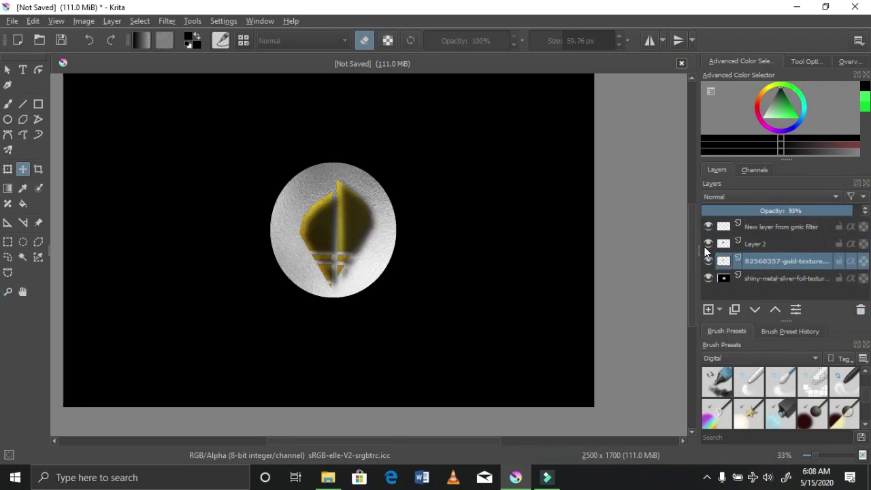
pyautogui.click(705, 245)
pyautogui.click(705, 246)
pyautogui.click(705, 246)
pyautogui.click(705, 246)
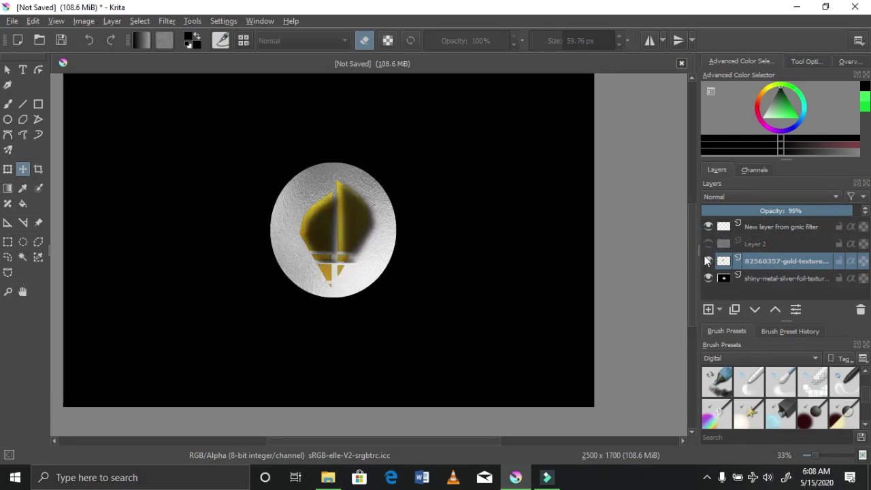
pyautogui.click(705, 260)
pyautogui.click(706, 260)
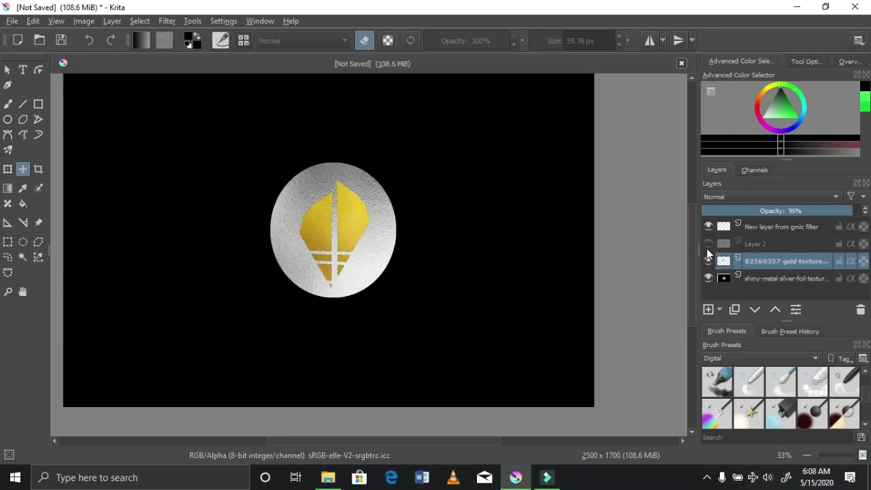
pyautogui.click(706, 246)
pyautogui.click(706, 246)
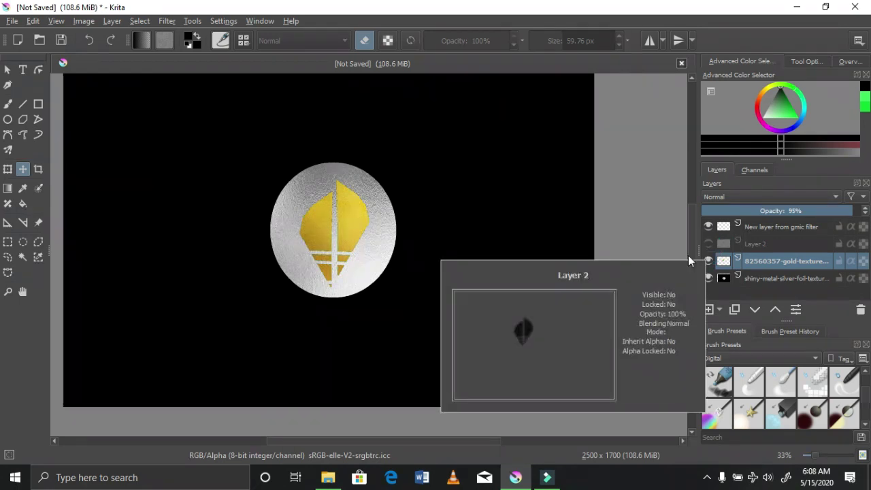
# Step: Try a similar-colour selection of the gold sail, then undo it
pyautogui.click(38, 256)
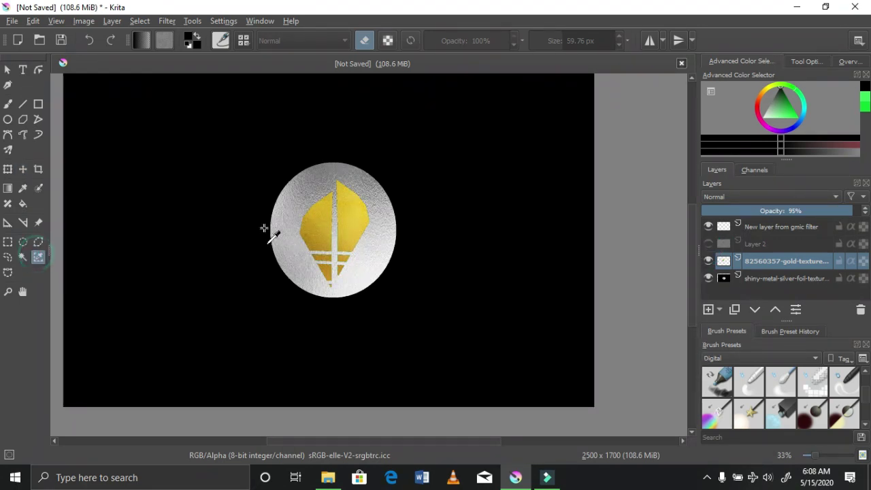
pyautogui.click(308, 233)
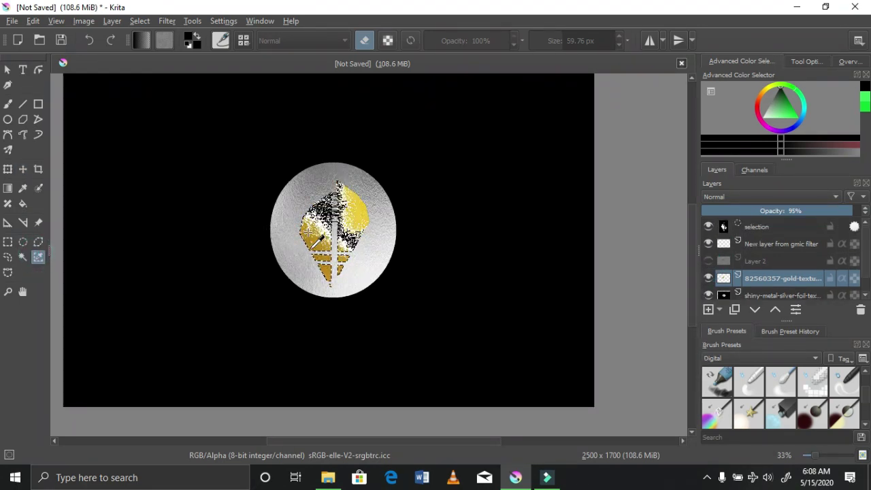
pyautogui.click(92, 40)
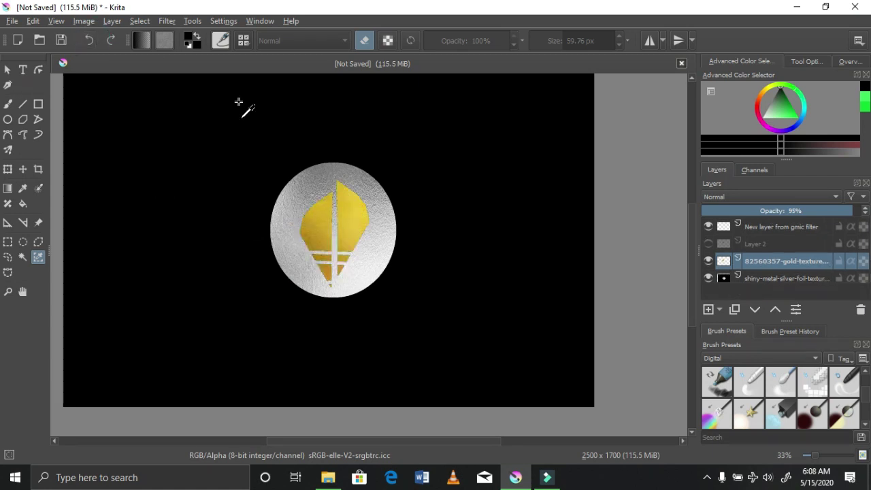
# Step: Compare the sail with and without Layer 2's shading, leaving Layer 2 selected and visible
pyautogui.click(707, 242)
pyautogui.click(707, 243)
pyautogui.click(708, 243)
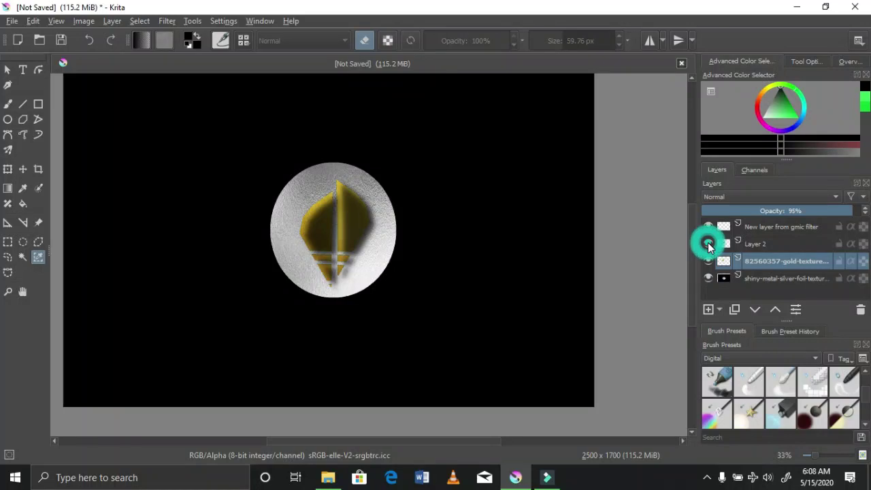
pyautogui.click(707, 243)
pyautogui.click(708, 243)
pyautogui.click(707, 243)
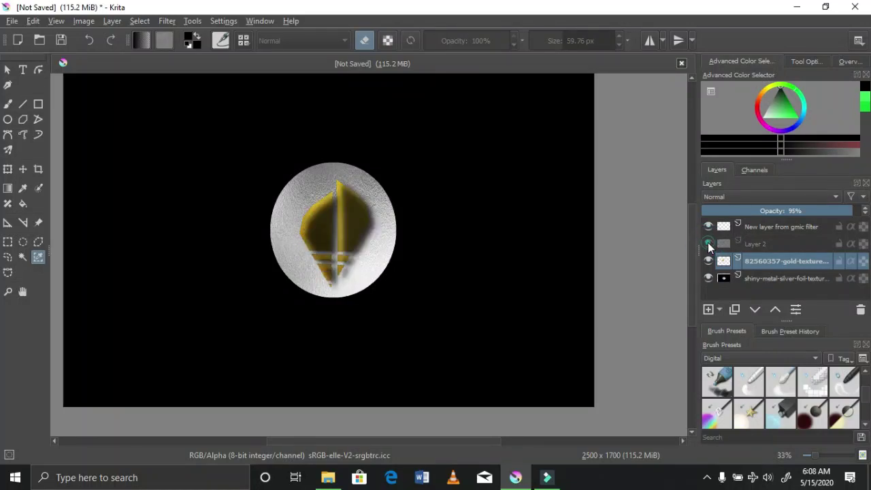
pyautogui.click(707, 243)
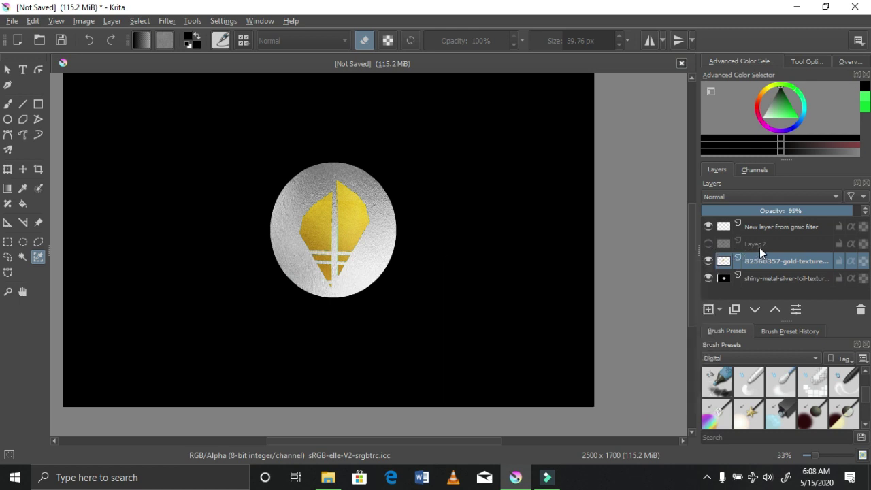
pyautogui.click(759, 244)
pyautogui.click(707, 242)
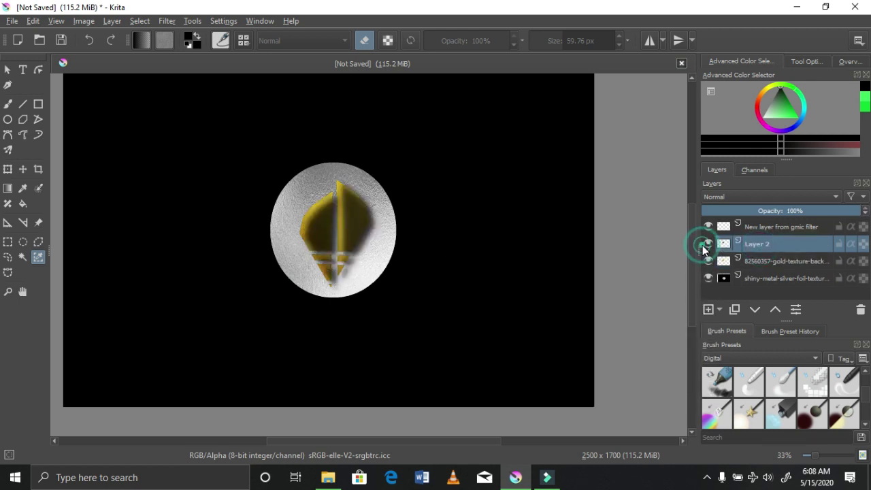
# Step: Delete Layer 2 and the 'New layer from gmic filter' layer
pyautogui.click(708, 243)
pyautogui.click(860, 310)
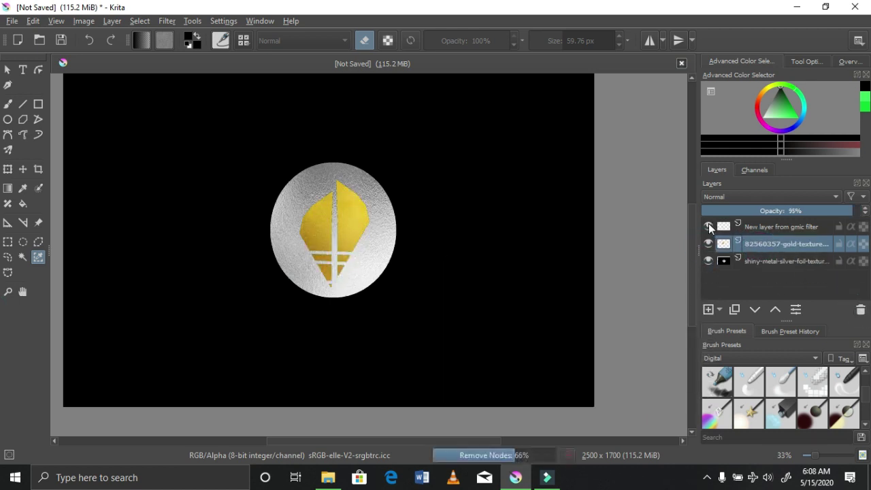
pyautogui.click(745, 226)
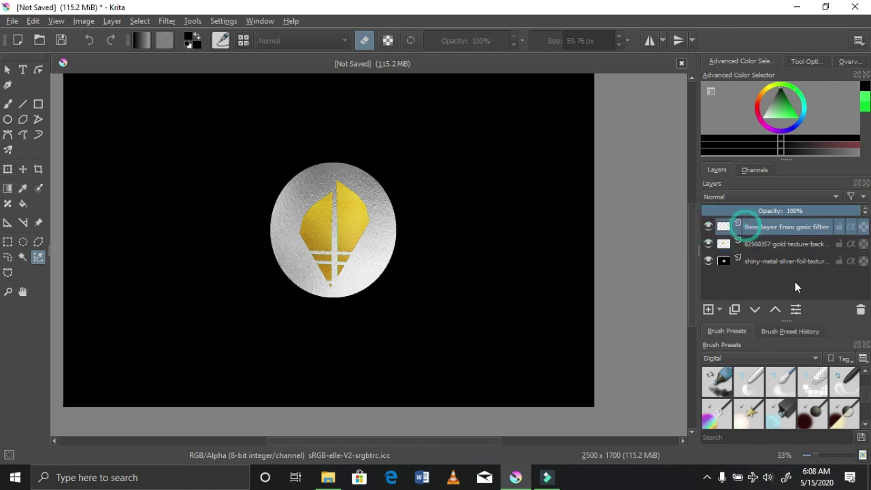
pyautogui.click(859, 310)
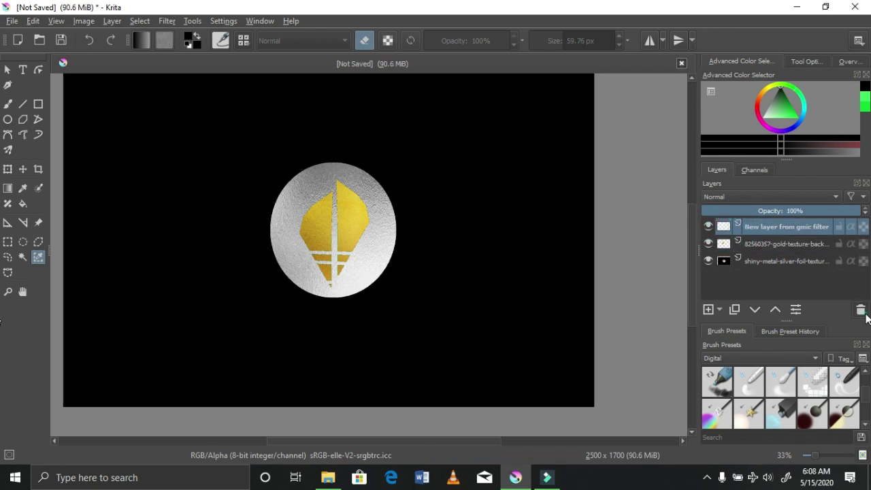
# Step: Add a new empty Layer 10 and select the silver foil texture layer
pyautogui.click(706, 310)
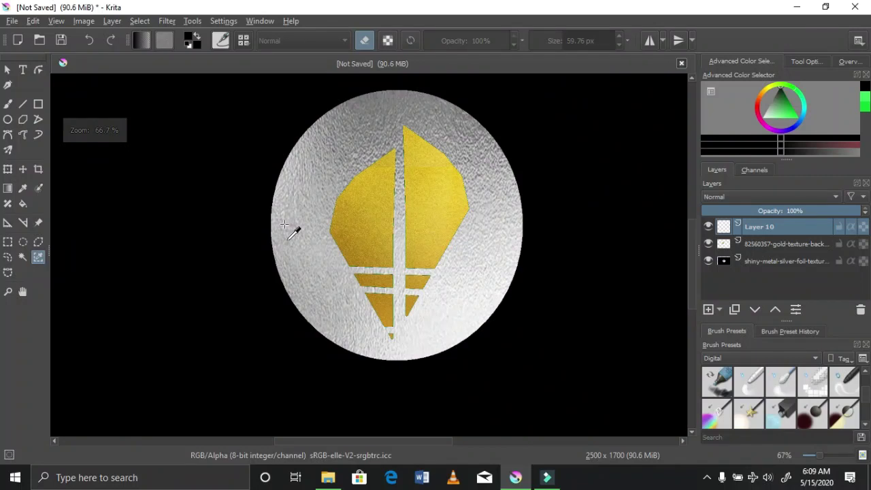
pyautogui.scroll(-1, 285, 225)
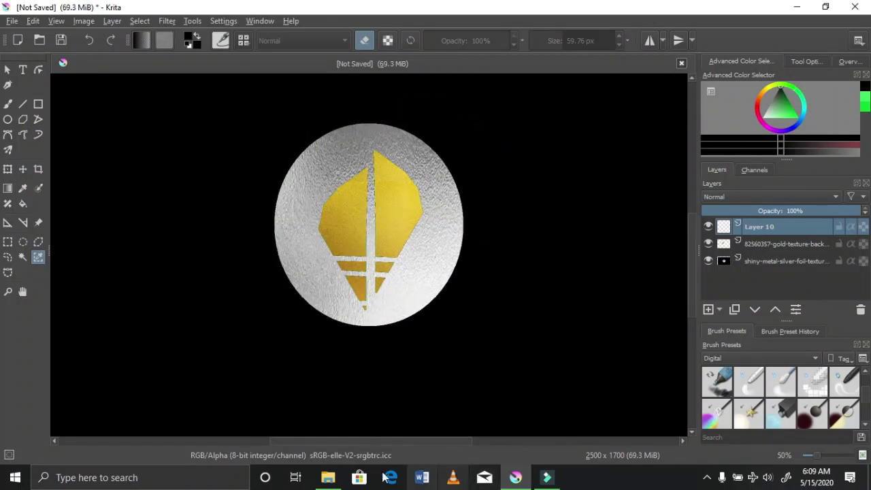
pyautogui.click(764, 261)
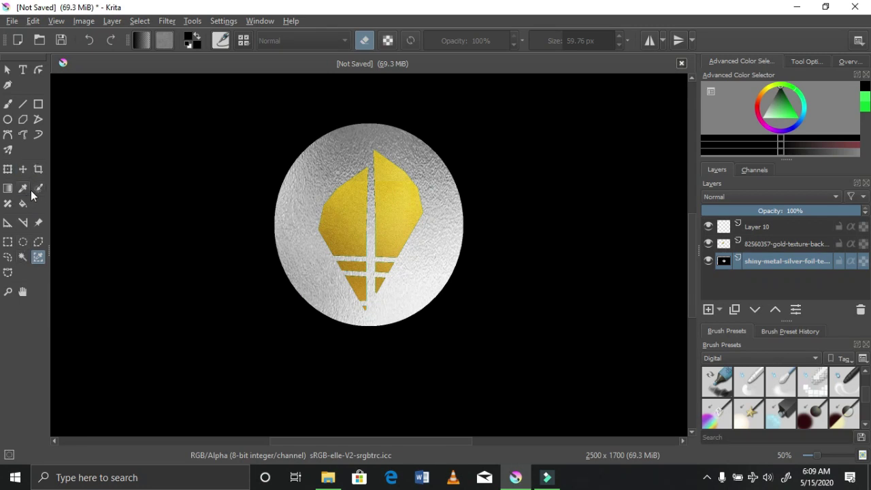
# Step: Select the silver circle by similar colour and make the gold texture layer active
pyautogui.click(38, 257)
pyautogui.click(142, 293)
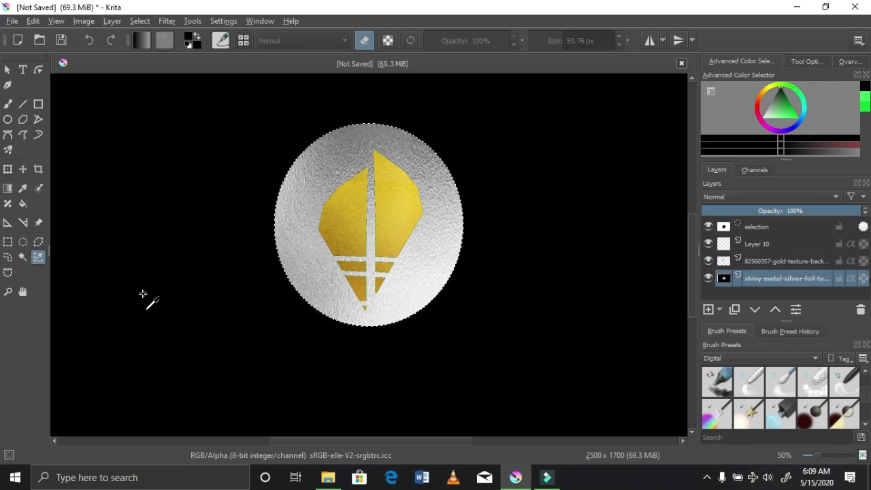
pyautogui.click(762, 260)
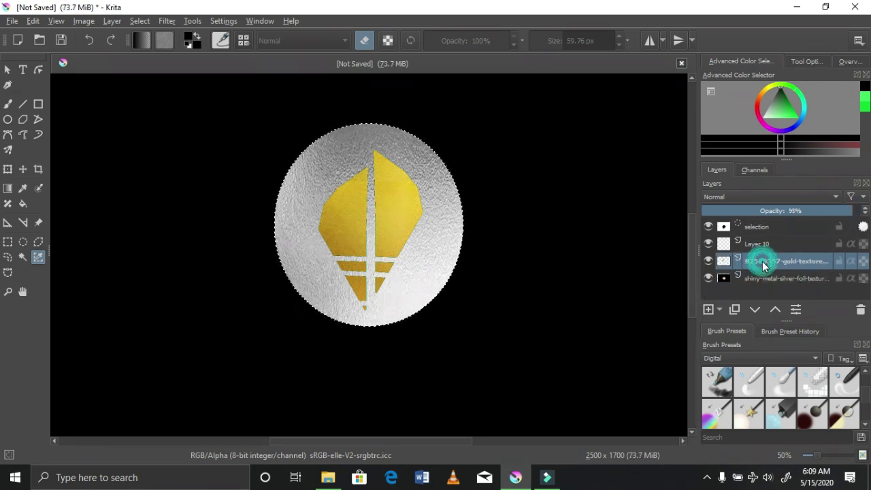
pyautogui.click(707, 260)
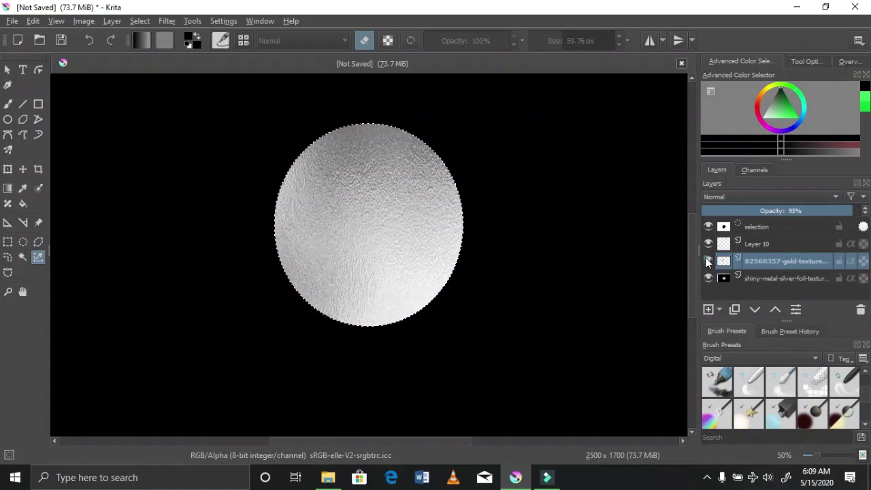
pyautogui.click(707, 260)
pyautogui.click(708, 261)
pyautogui.click(705, 259)
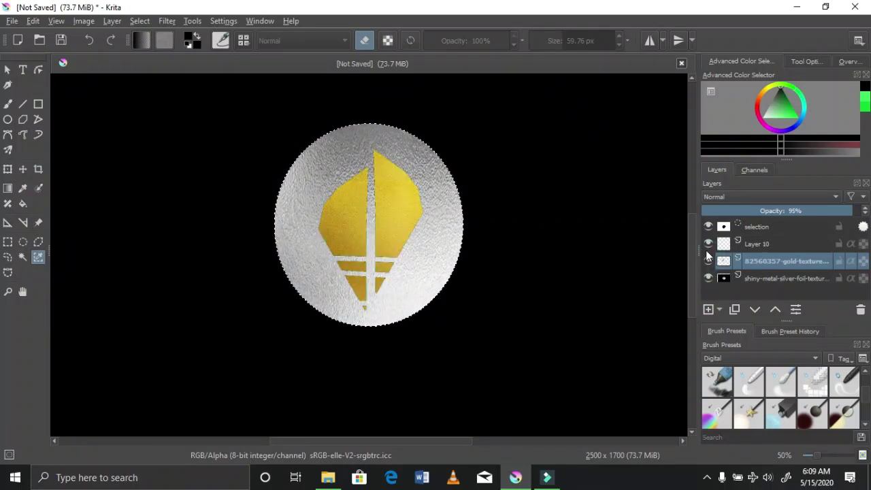
pyautogui.click(706, 245)
pyautogui.scroll(-3, 521, 243)
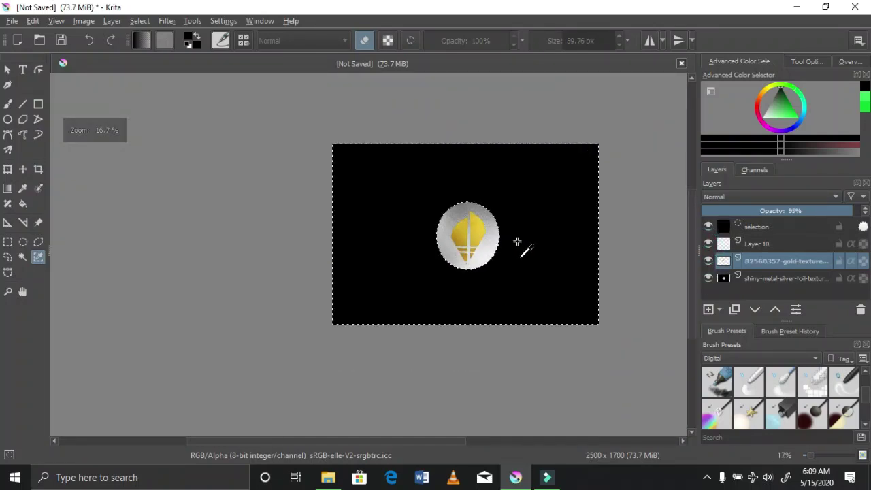
pyautogui.scroll(2, 412, 250)
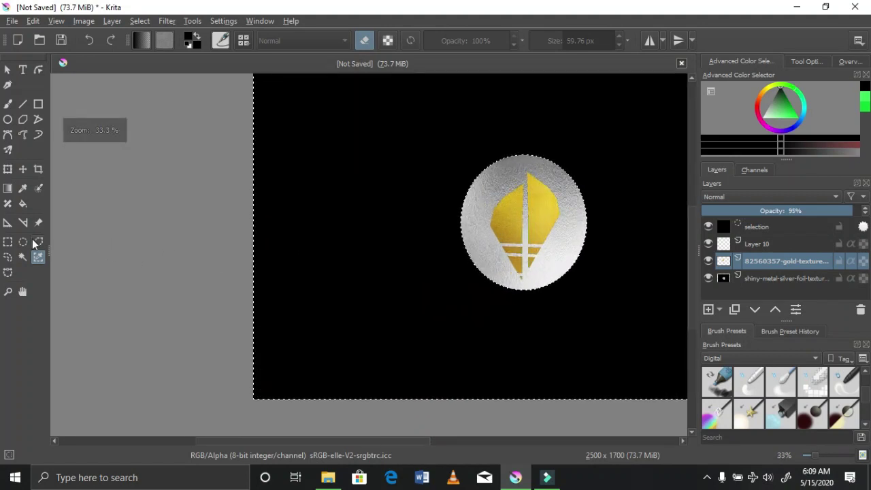
# Step: Copy the selected gold texture to a new pasted layer, then check the silver foil layer
pyautogui.click(7, 241)
pyautogui.rightClick(319, 242)
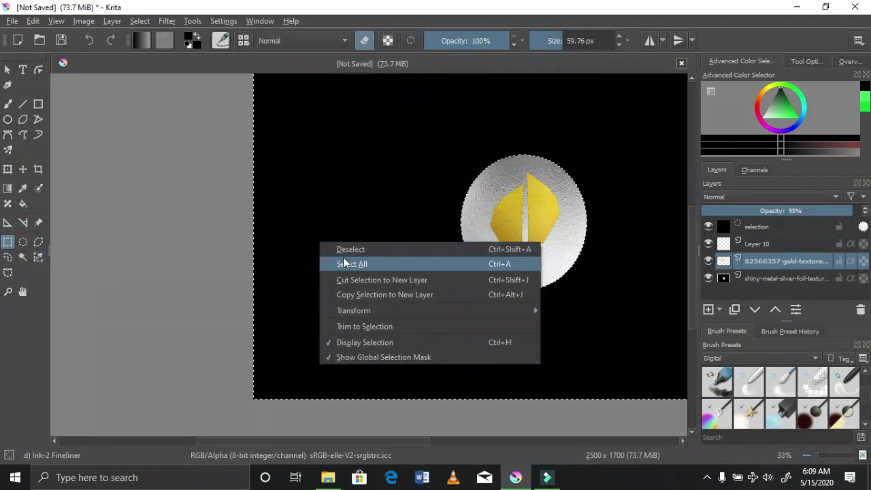
pyautogui.click(360, 282)
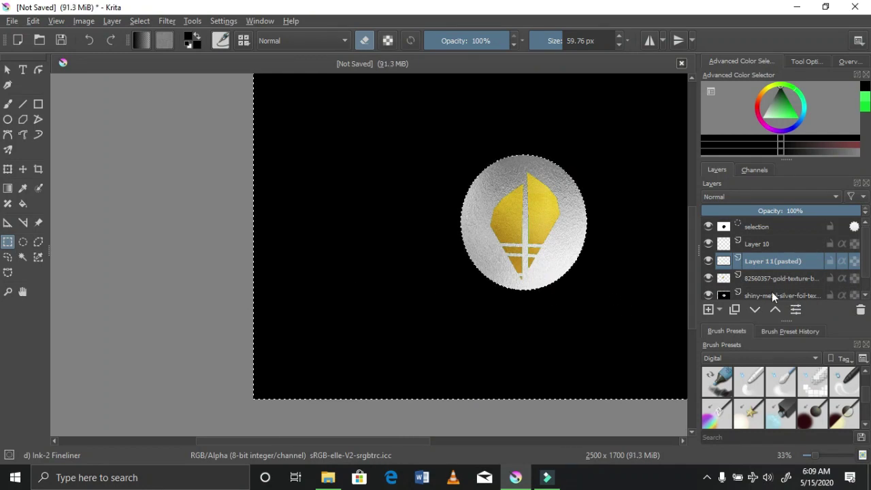
pyautogui.scroll(-1, 746, 288)
pyautogui.click(748, 277)
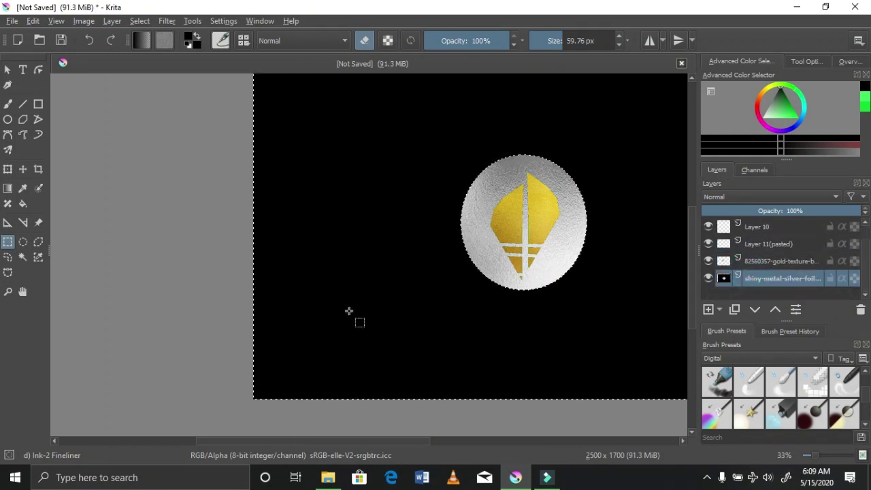
pyautogui.click(706, 278)
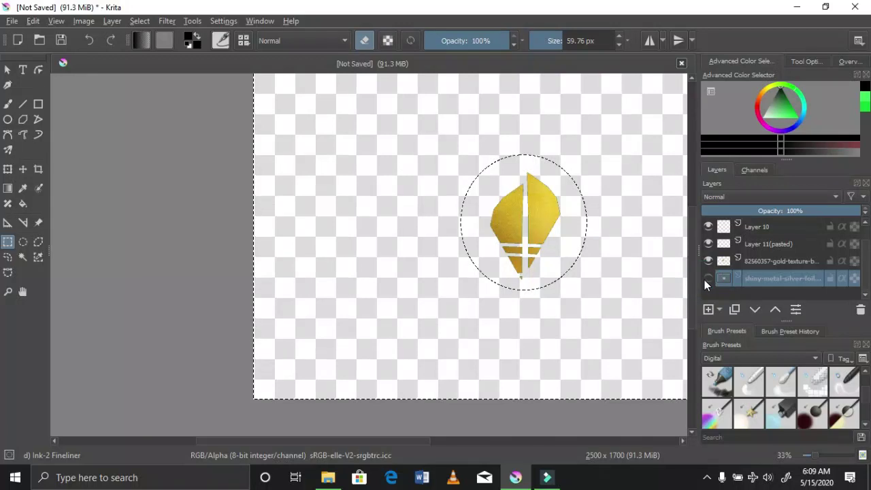
pyautogui.click(706, 279)
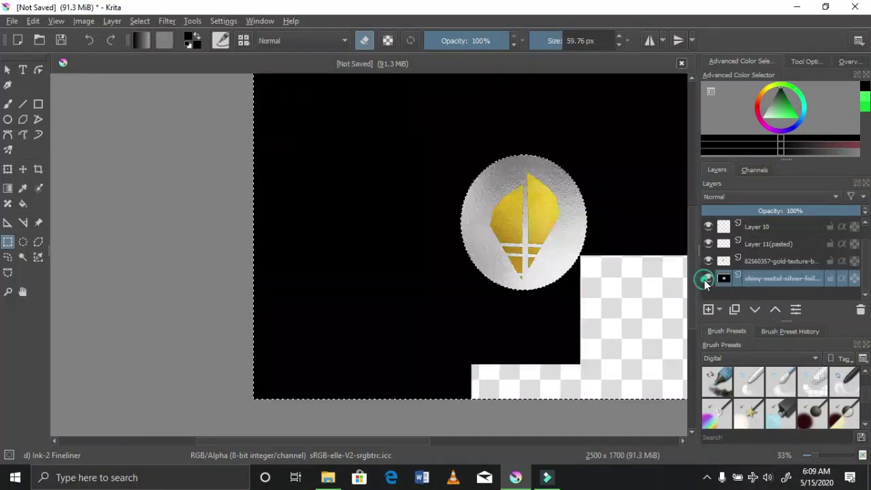
# Step: Cut the selection to a new layer, producing the black Layer 12(pasted)
pyautogui.rightClick(390, 298)
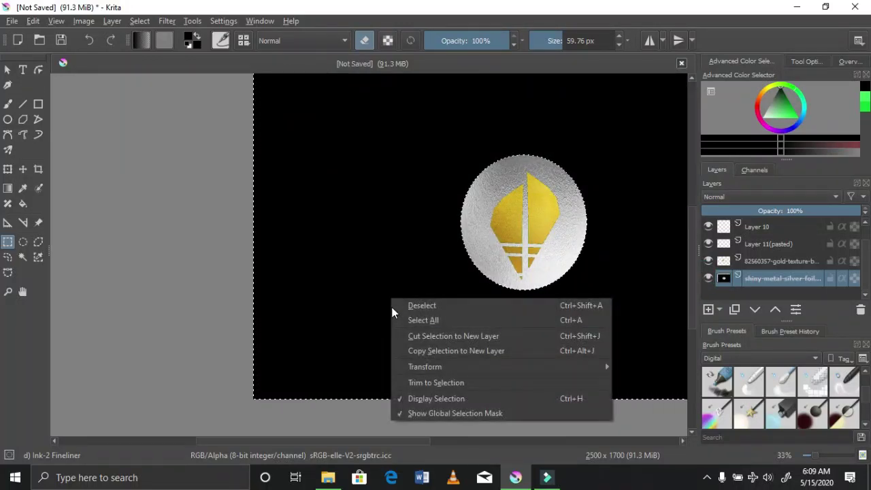
pyautogui.click(412, 336)
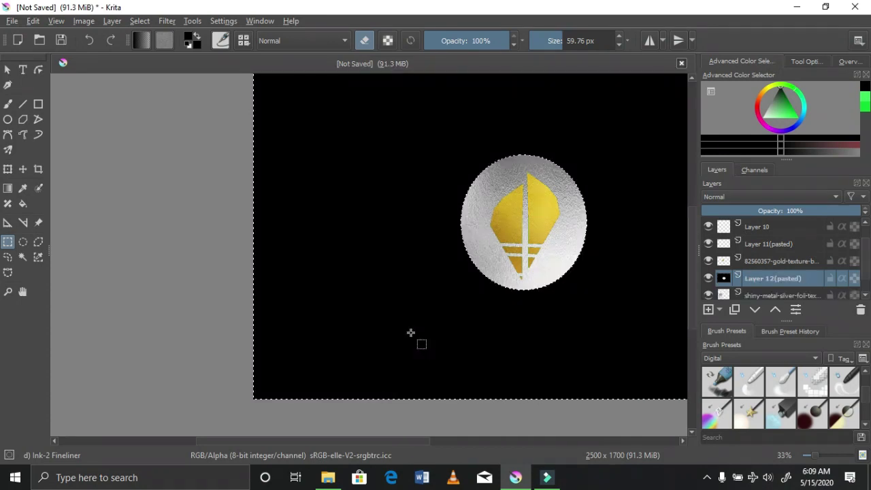
pyautogui.click(706, 278)
pyautogui.click(709, 276)
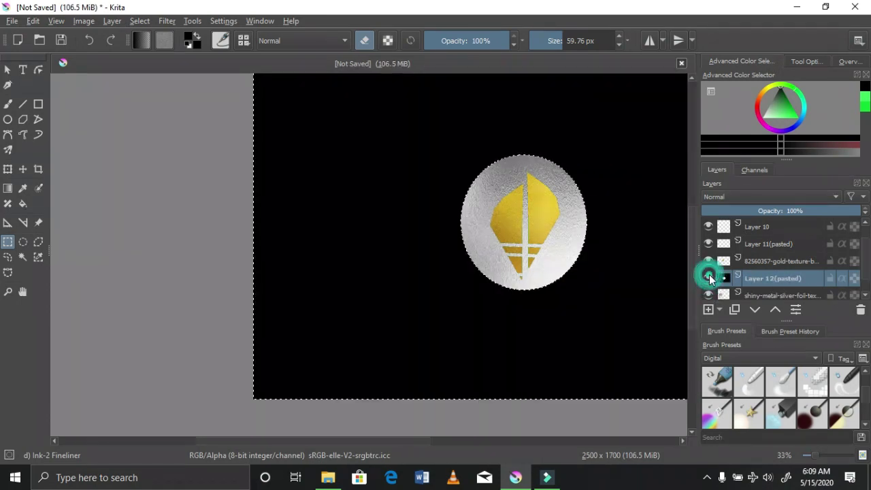
# Step: Delete the black Layer 12(pasted), zoom out, and switch to File Explorer
pyautogui.click(859, 309)
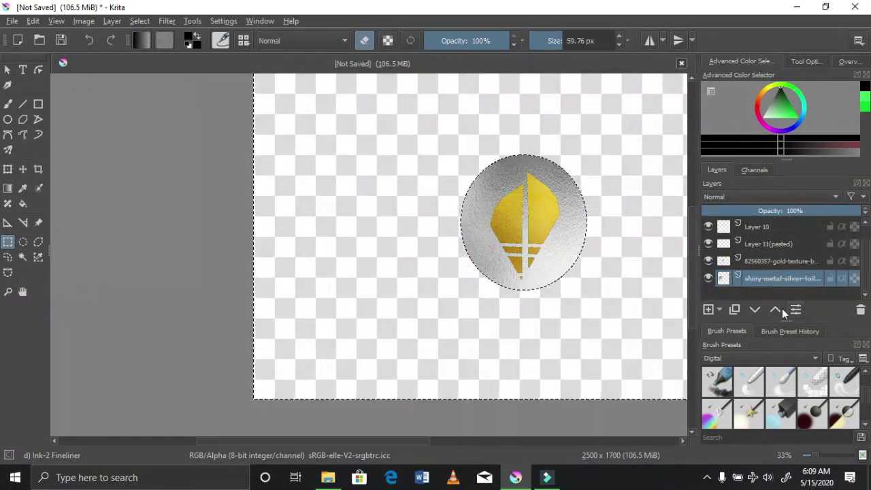
pyautogui.scroll(-3, 521, 289)
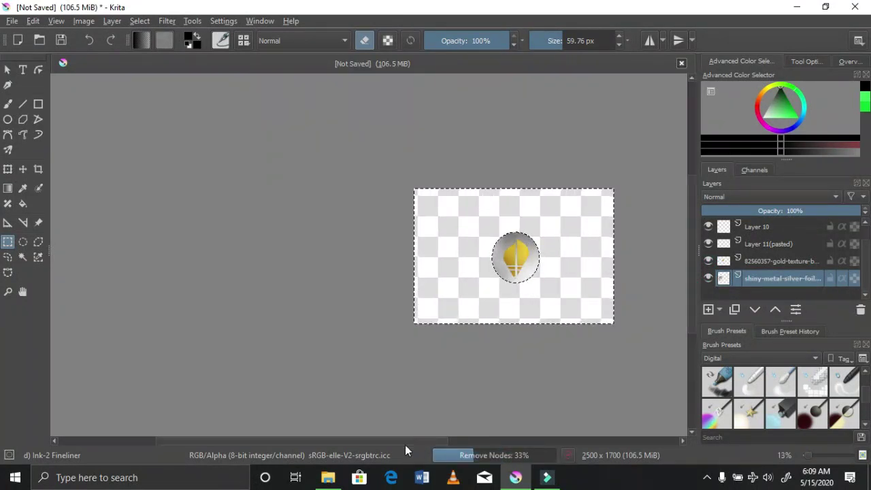
pyautogui.click(329, 479)
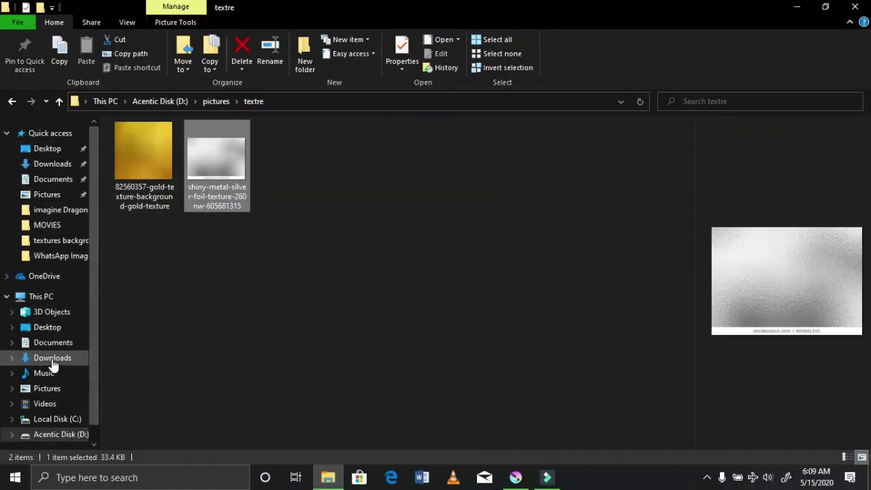
# Step: Open the Desktop's textures background folder and drag image 1489264 onto Krita
pyautogui.click(40, 157)
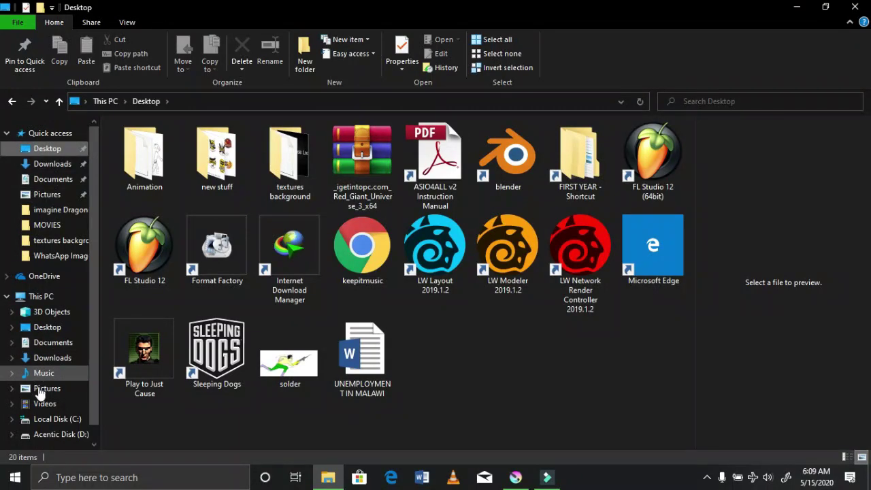
pyautogui.click(36, 358)
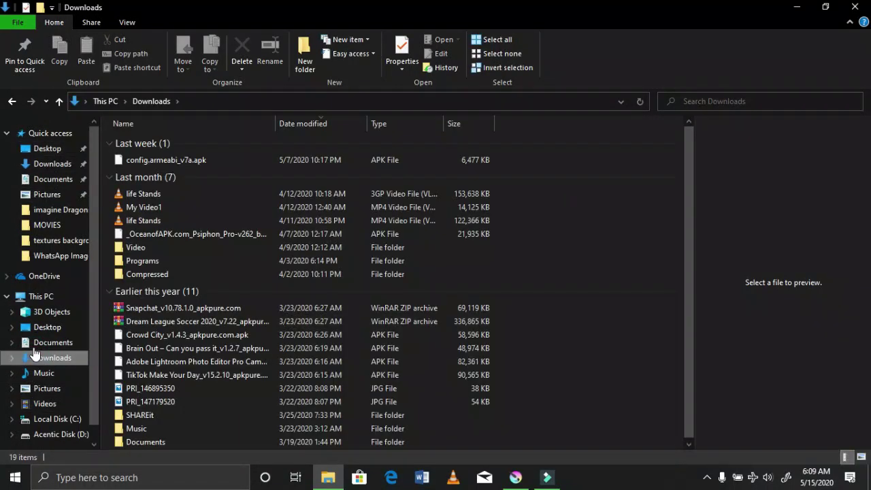
pyautogui.click(35, 332)
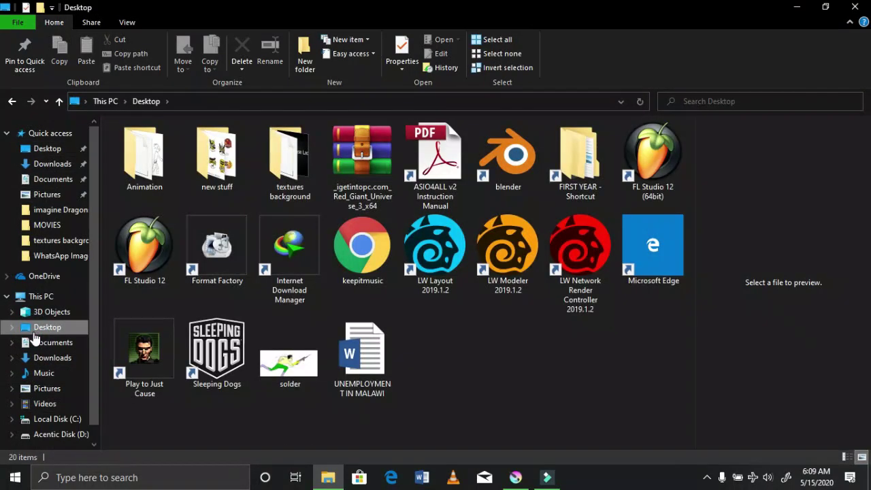
pyautogui.doubleClick(284, 176)
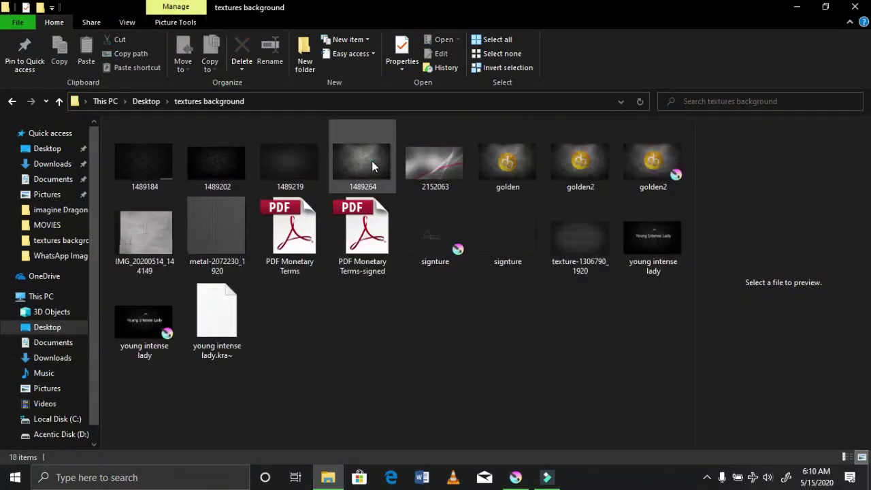
pyautogui.moveTo(371, 160); pyautogui.dragTo(496, 276)
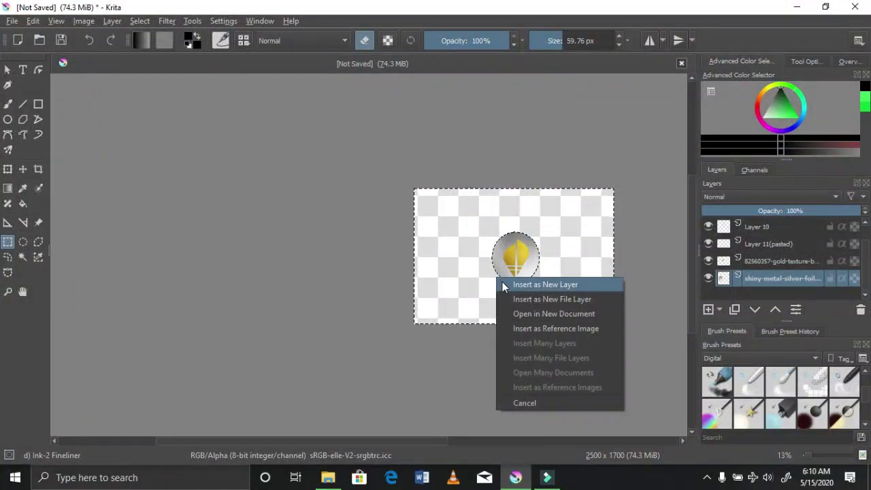
# Step: Insert 1489264.jpg as a new layer and move it to the bottom of the stack
pyautogui.click(507, 283)
pyautogui.scroll(2, 488, 234)
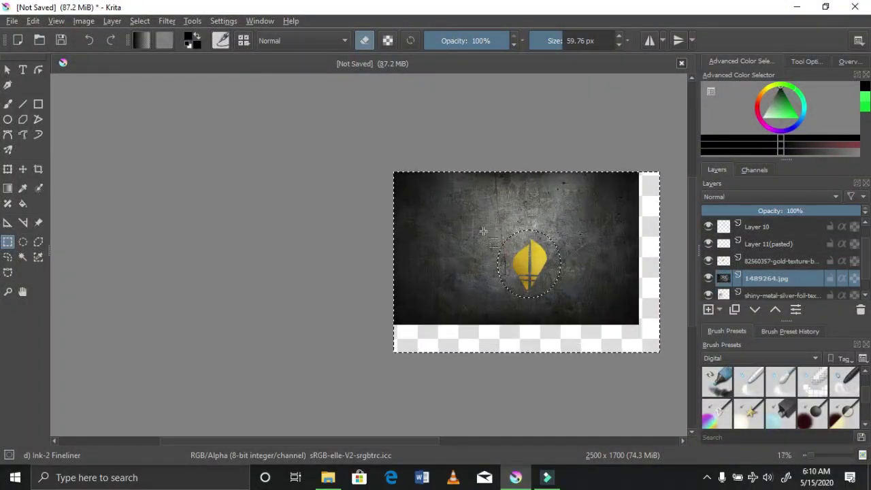
pyautogui.scroll(1, 497, 232)
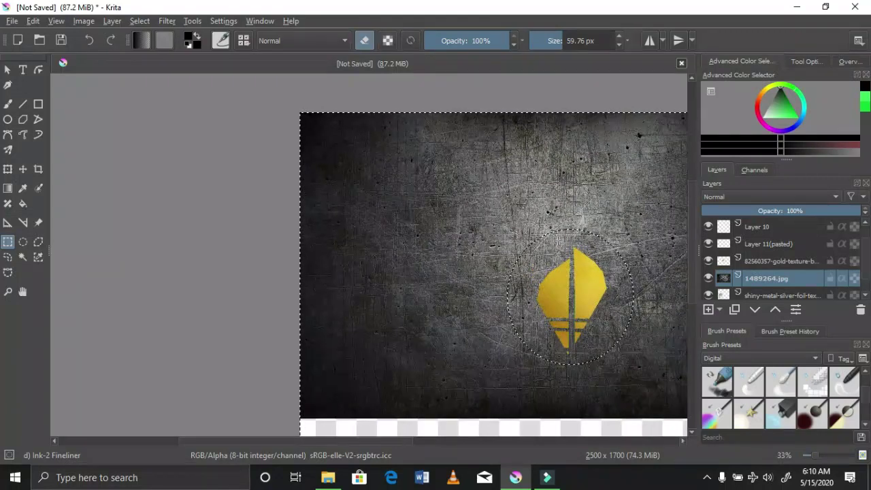
pyautogui.scroll(-1, 571, 242)
pyautogui.moveTo(752, 281)
pyautogui.mouseDown()
pyautogui.moveTo(760, 293)
pyautogui.moveTo(757, 279)
pyautogui.moveTo(767, 289)
pyautogui.mouseUp()
# Step: Delete Layer 10 and merge the gold texture layer into the silver foil below
pyautogui.scroll(1, 754, 249)
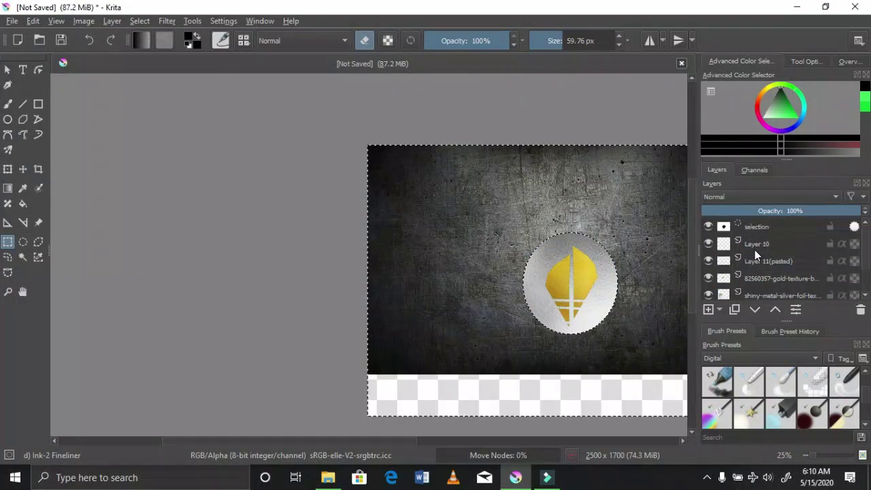
pyautogui.click(752, 242)
pyautogui.click(859, 309)
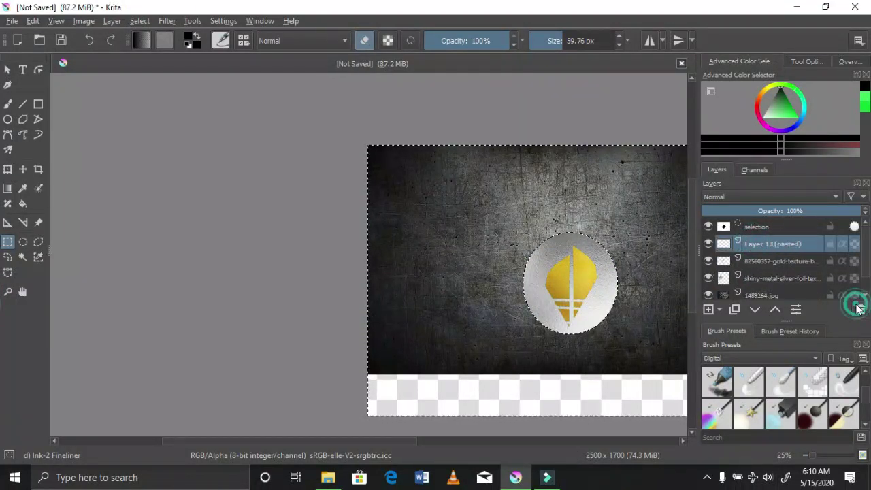
pyautogui.click(708, 261)
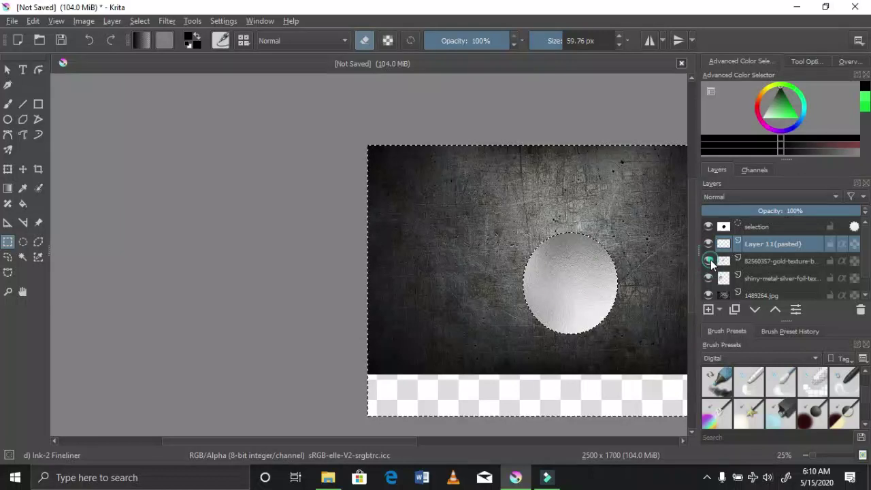
pyautogui.click(709, 261)
pyautogui.click(739, 265)
pyautogui.rightClick(739, 266)
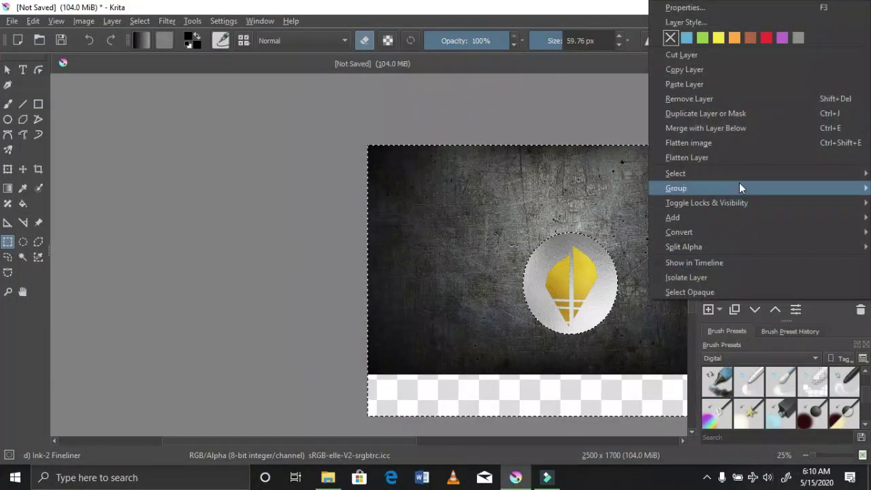
pyautogui.click(725, 129)
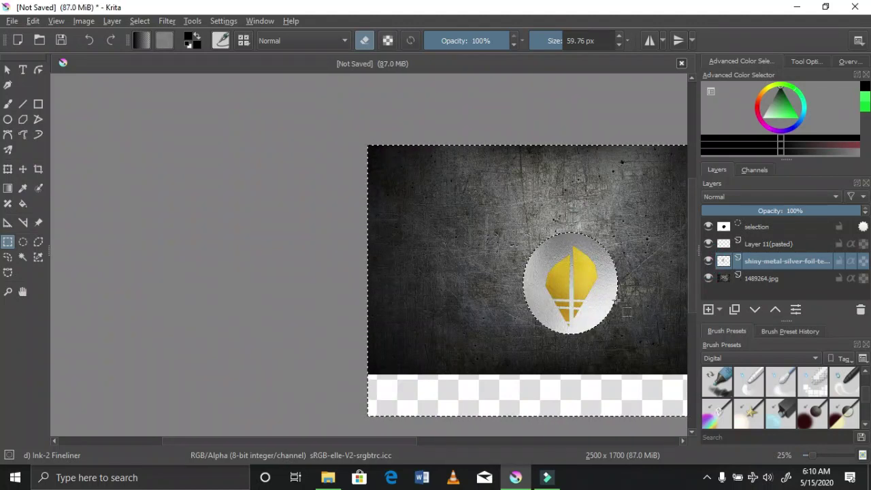
# Step: Select all, pick the 1489264.jpg layer, and trim the canvas to it at 2304 × 1440
pyautogui.rightClick(487, 204)
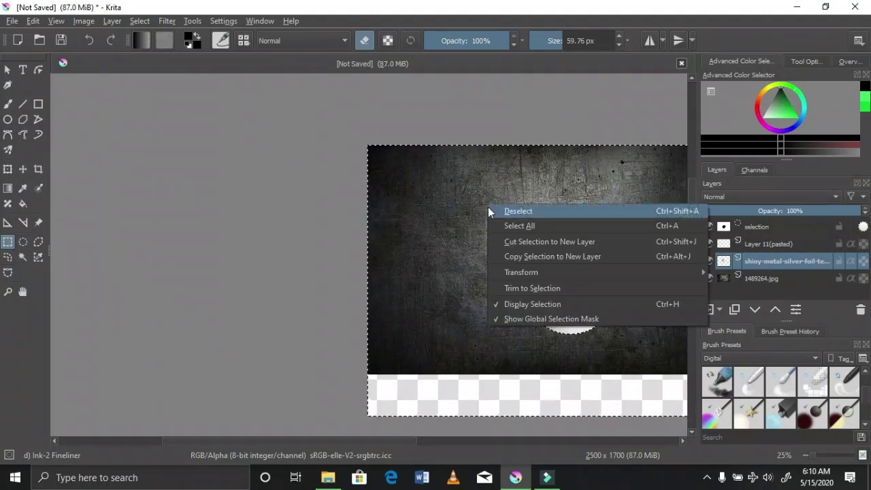
pyautogui.click(493, 223)
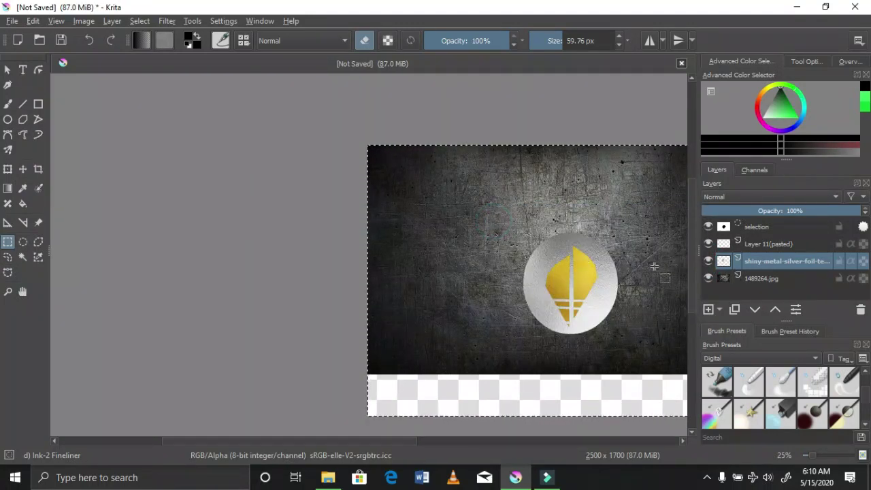
pyautogui.click(738, 280)
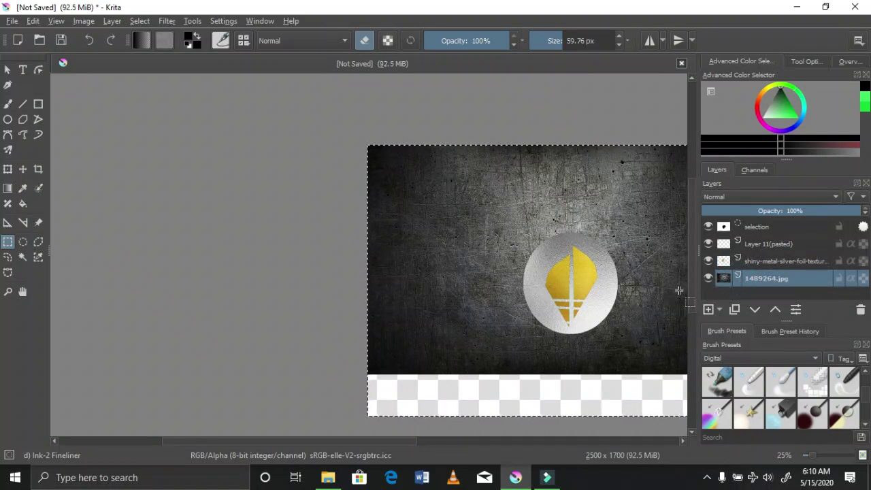
pyautogui.click(116, 24)
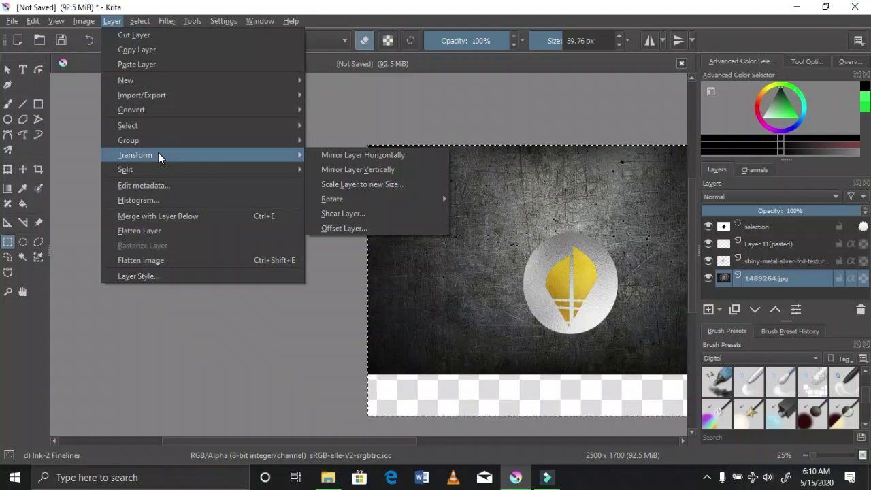
pyautogui.moveTo(150, 116)
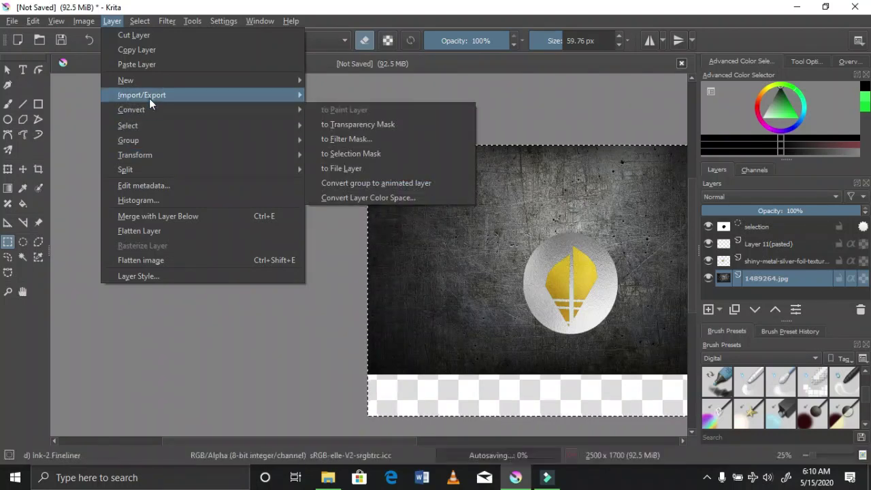
pyautogui.moveTo(160, 154)
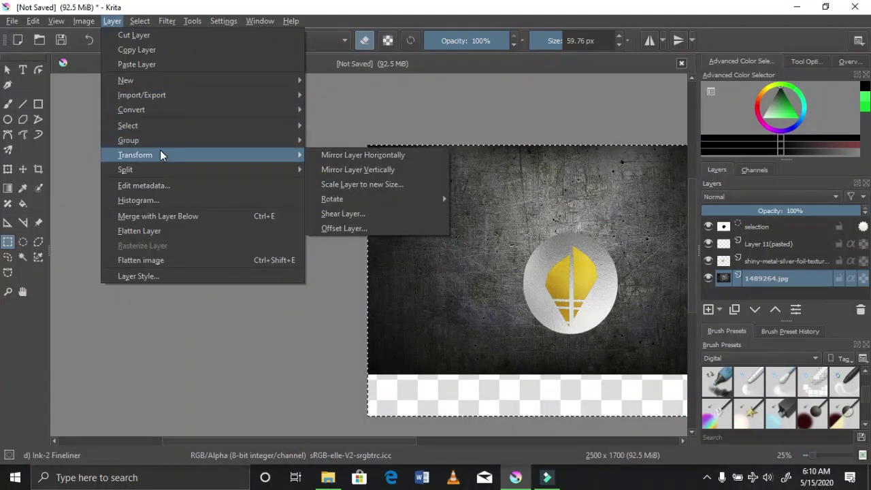
pyautogui.moveTo(145, 89)
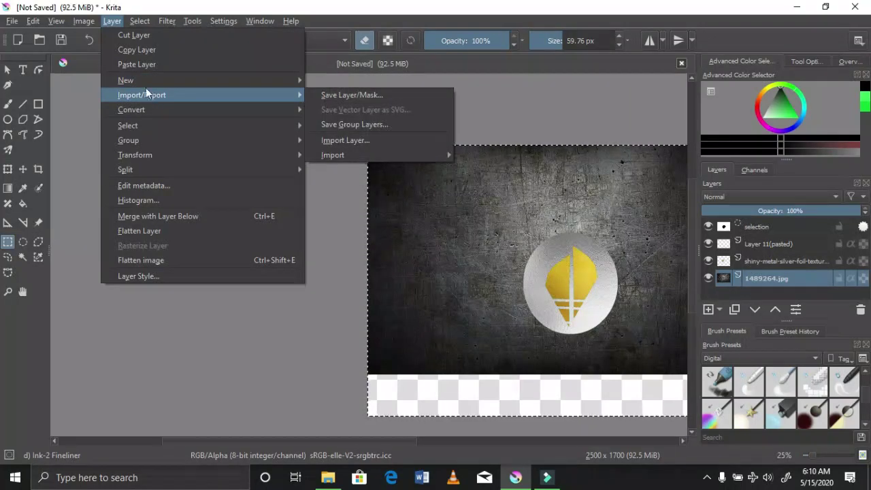
pyautogui.moveTo(80, 24)
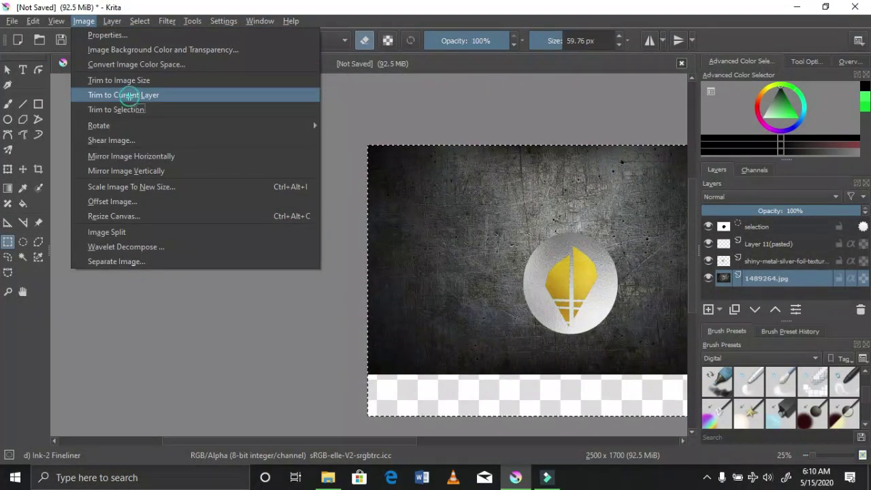
pyautogui.click(129, 96)
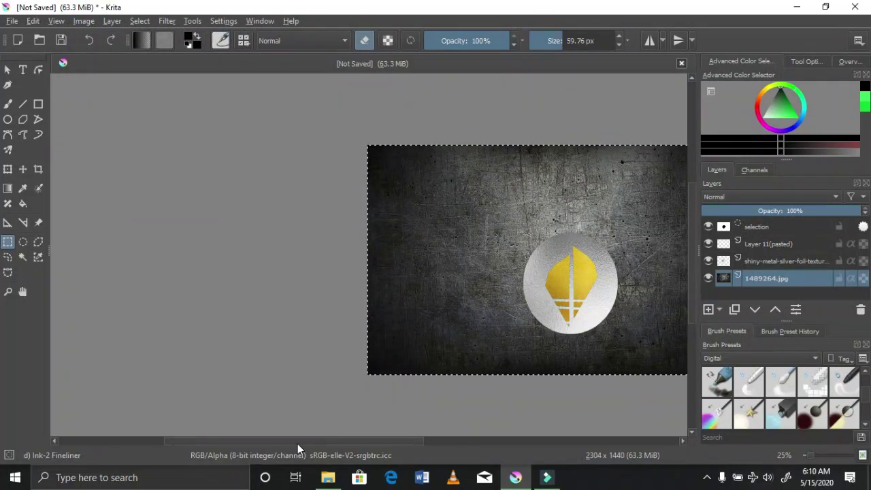
pyautogui.moveTo(297, 444); pyautogui.dragTo(352, 455)
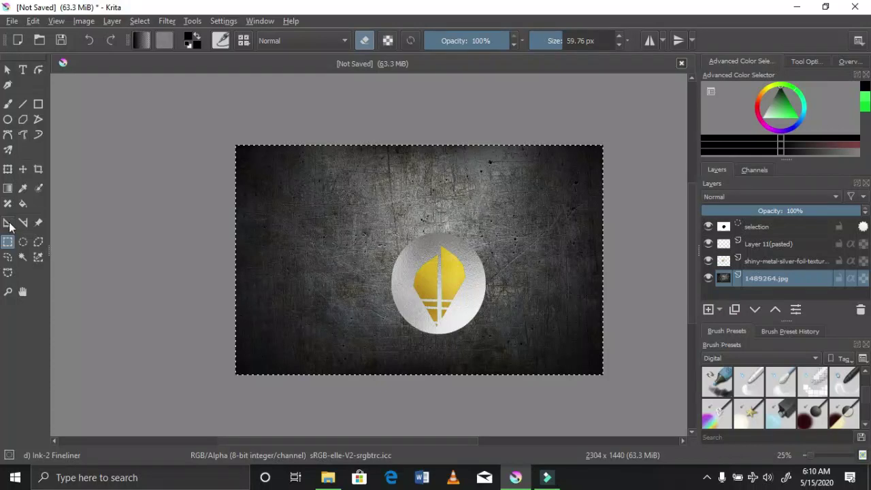
# Step: Deselect, then move the silver foil emblem layer up nearer the background's middle
pyautogui.rightClick(287, 230)
pyautogui.click(300, 239)
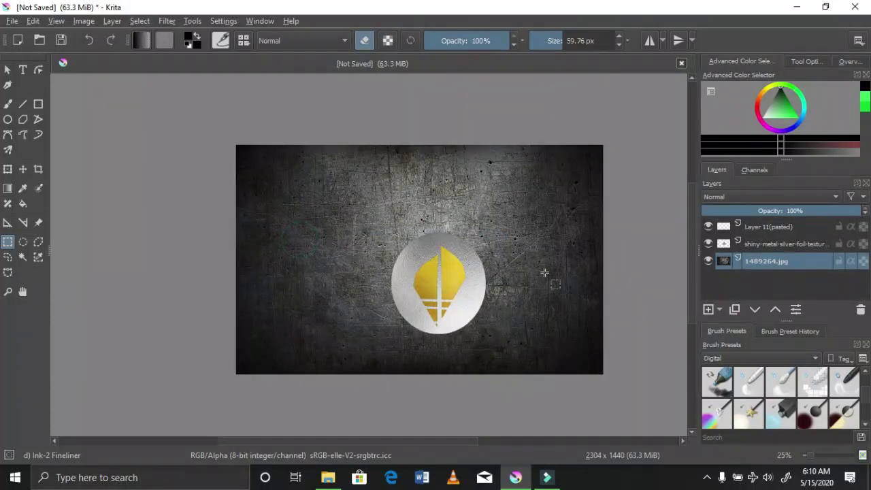
pyautogui.click(773, 246)
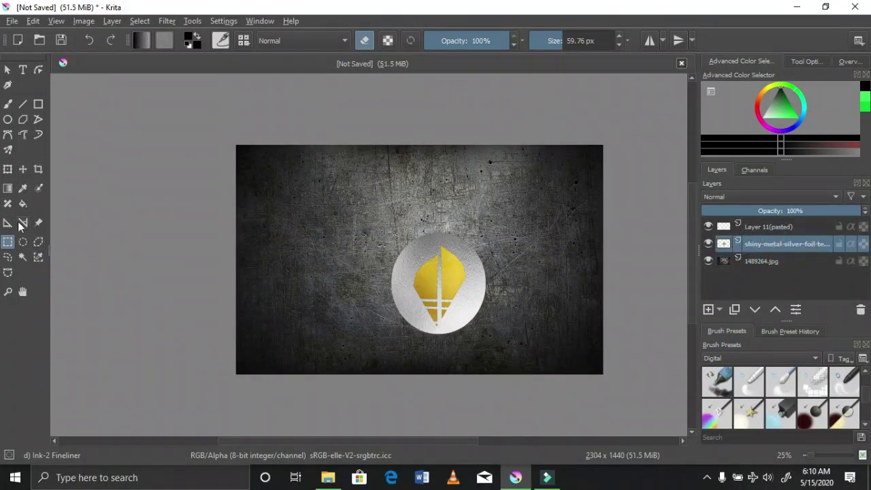
pyautogui.click(22, 168)
pyautogui.moveTo(407, 294); pyautogui.dragTo(441, 268)
pyautogui.scroll(1, 417, 266)
pyautogui.scroll(-1, 442, 268)
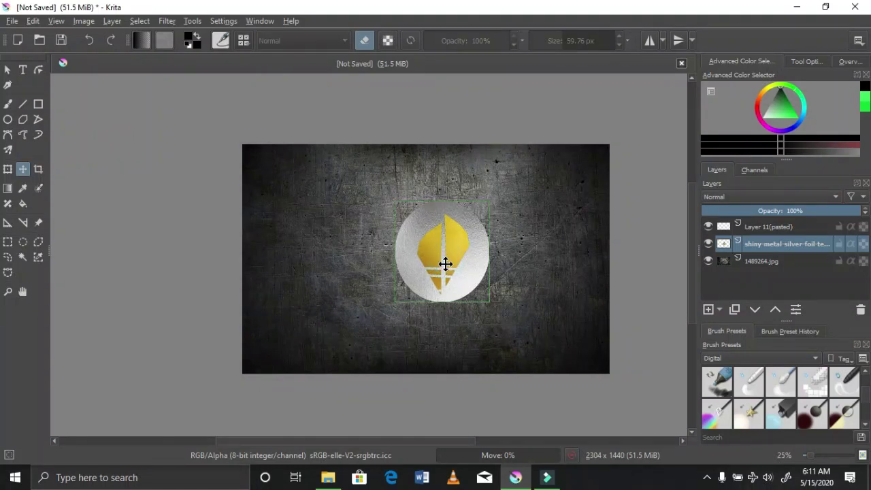
pyautogui.scroll(1, 445, 263)
pyautogui.moveTo(442, 263); pyautogui.dragTo(437, 268)
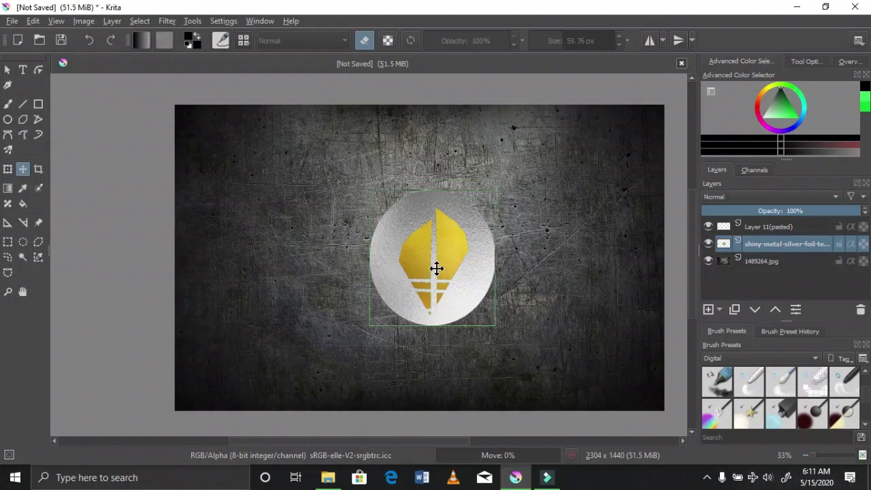
# Step: Set the silver foil layer to Overlay blending and delete Layer 11(pasted)
pyautogui.click(752, 195)
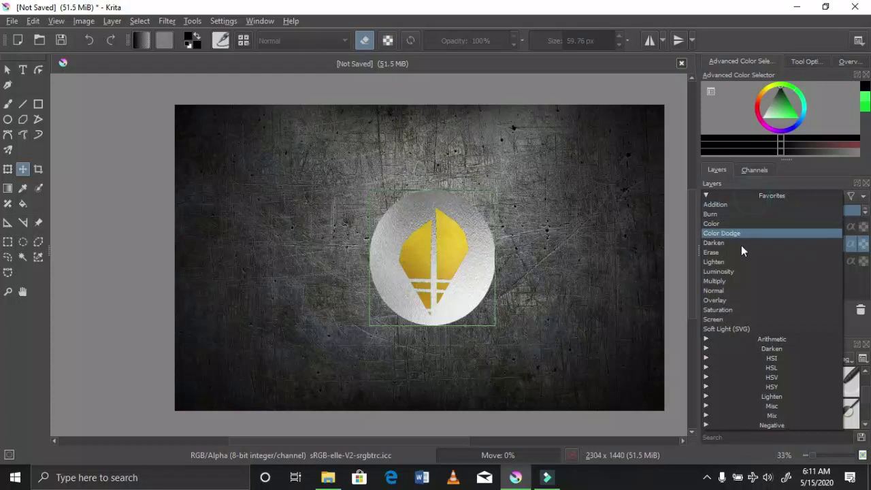
pyautogui.click(742, 300)
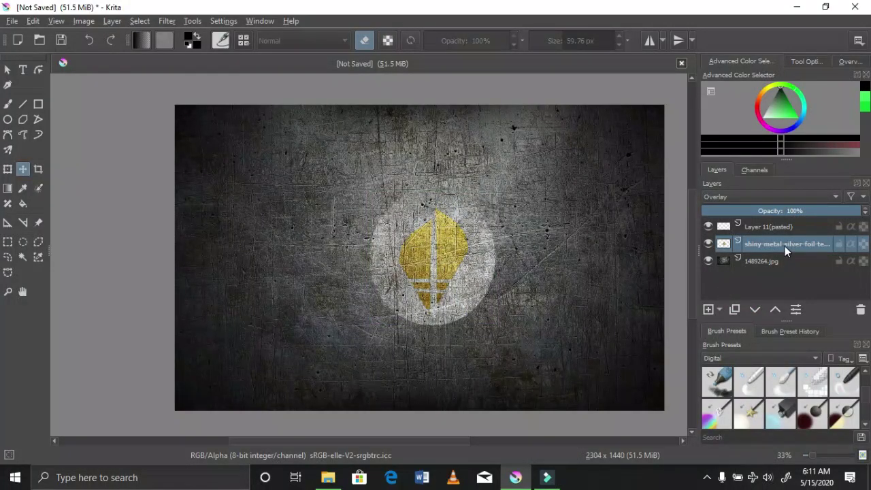
pyautogui.click(778, 227)
pyautogui.click(859, 310)
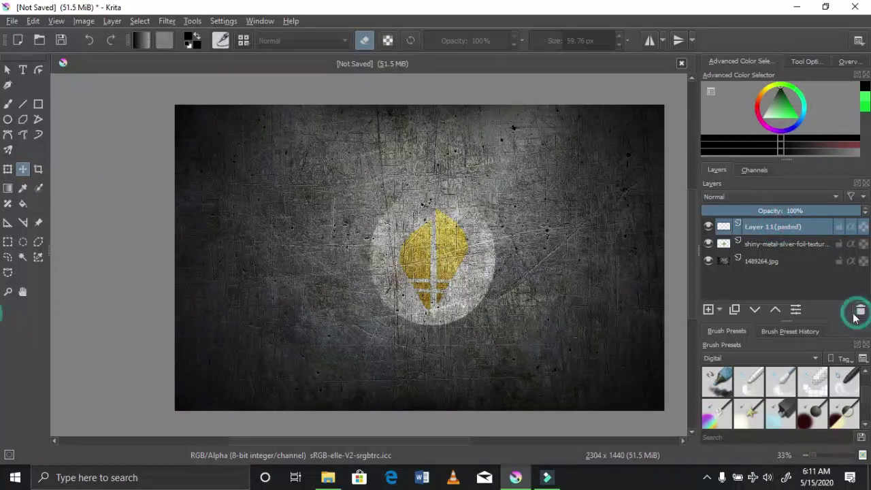
# Step: Duplicate the Overlay foil layer and set the copy's opacity to about 91%
pyautogui.rightClick(756, 229)
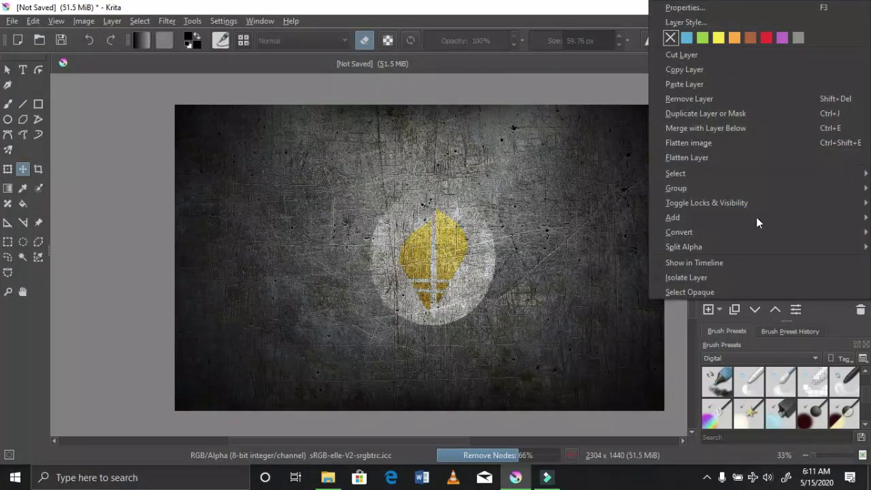
pyautogui.click(739, 115)
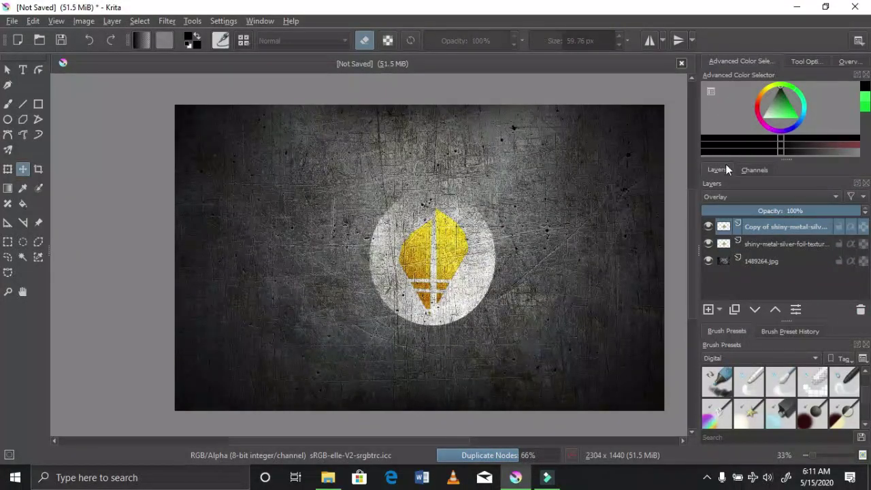
pyautogui.click(816, 215)
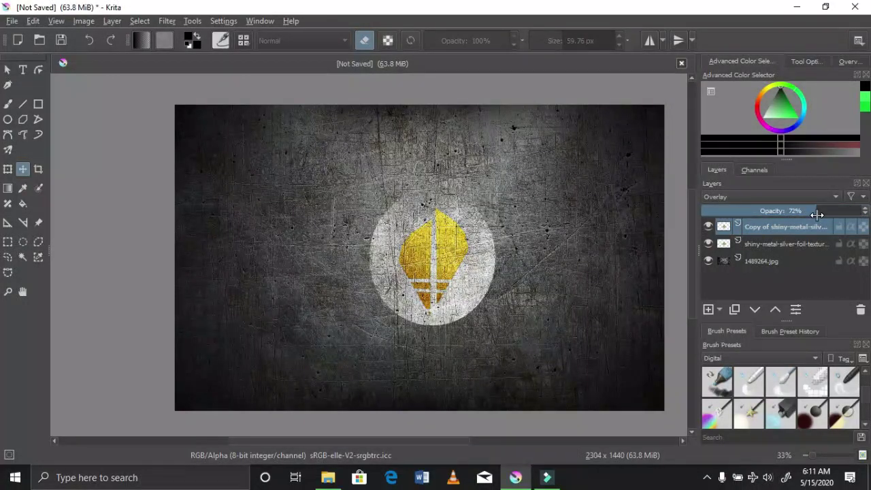
pyautogui.moveTo(816, 214); pyautogui.dragTo(850, 213)
pyautogui.scroll(-2, 456, 263)
pyautogui.scroll(3, 455, 265)
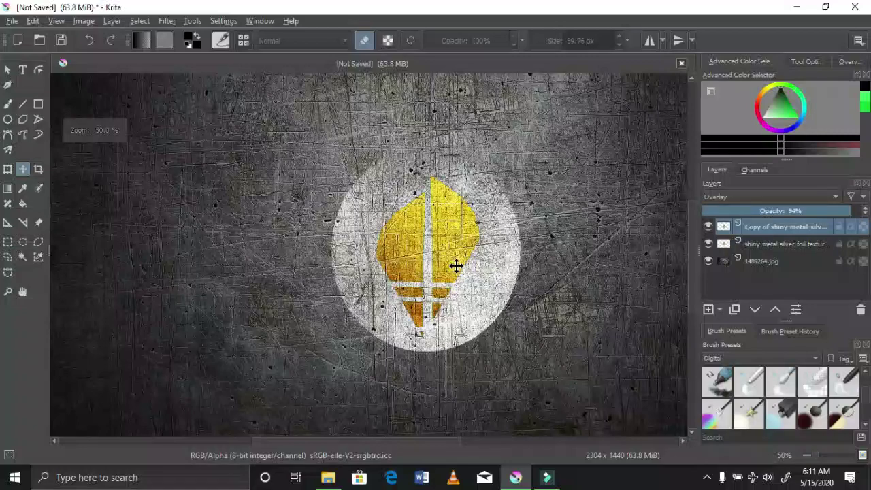
pyautogui.scroll(1, 456, 265)
pyautogui.scroll(-1, 456, 265)
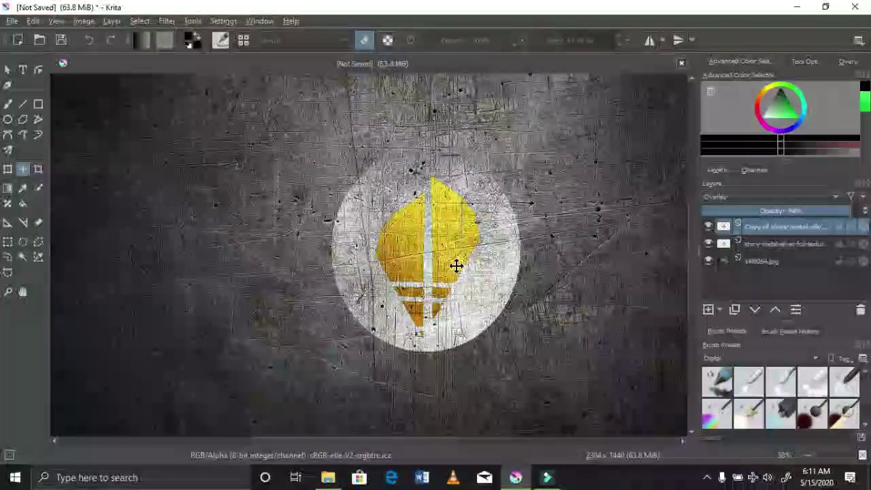
pyautogui.scroll(-1, 456, 265)
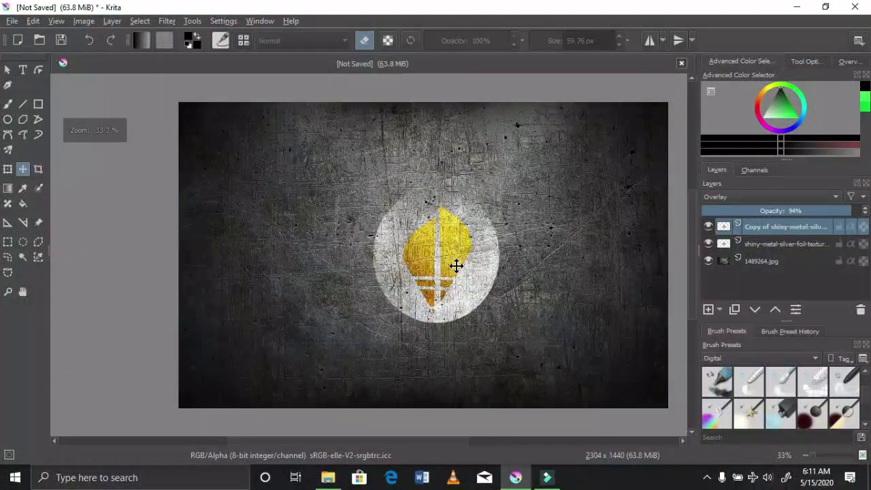
pyautogui.scroll(1, 456, 265)
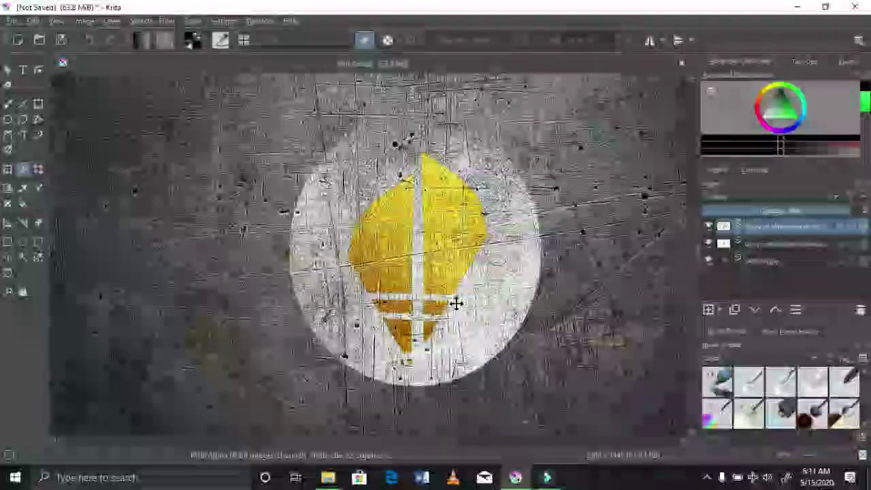
pyautogui.moveTo(844, 211); pyautogui.dragTo(838, 210)
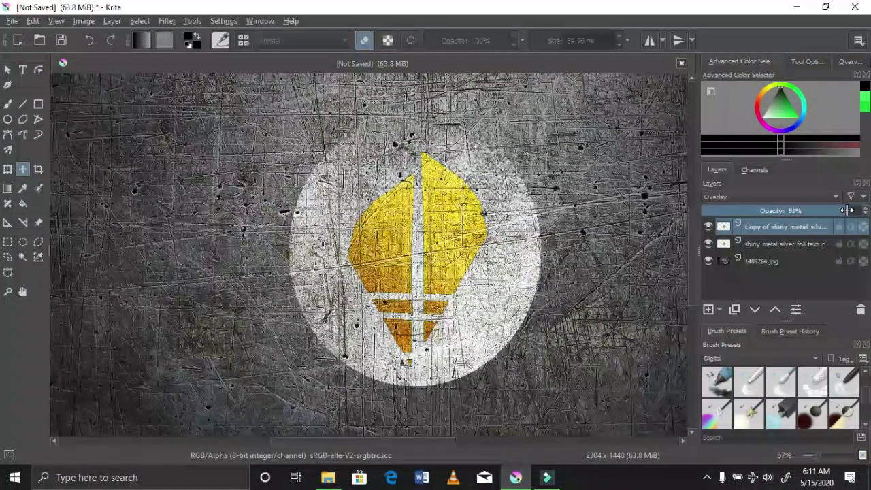
pyautogui.scroll(-1, 383, 285)
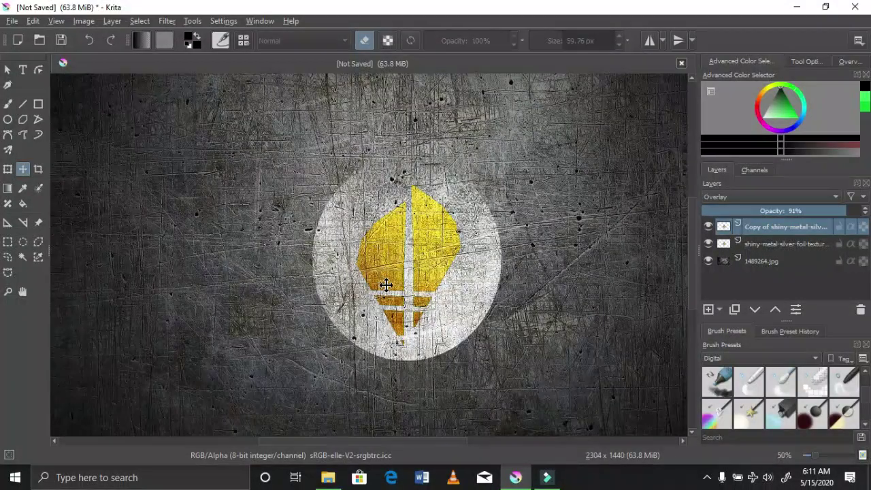
# Step: Try a second foil duplicate at 74% opacity, then delete it and zoom to fit
pyautogui.rightClick(796, 228)
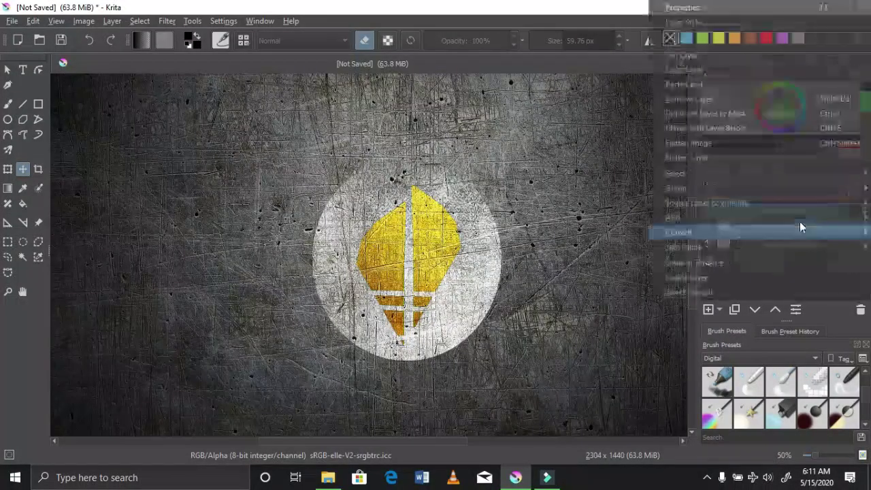
pyautogui.click(777, 112)
pyautogui.scroll(-2, 468, 226)
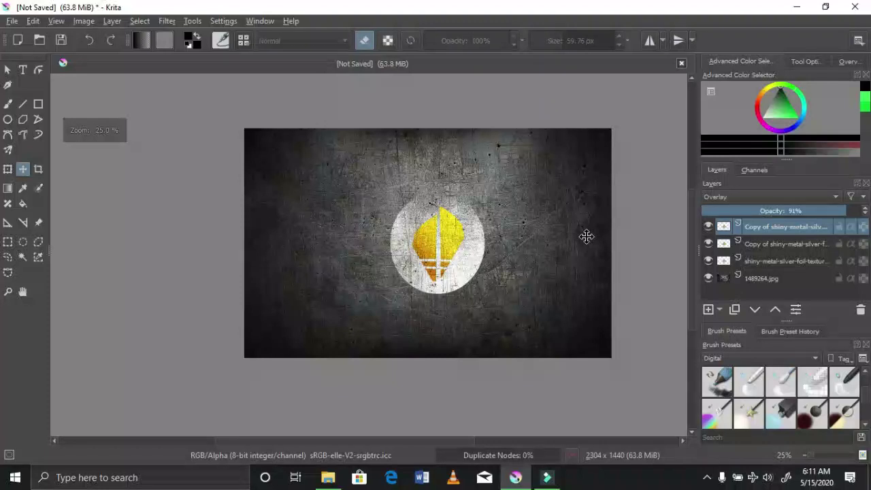
pyautogui.moveTo(831, 215); pyautogui.dragTo(726, 213)
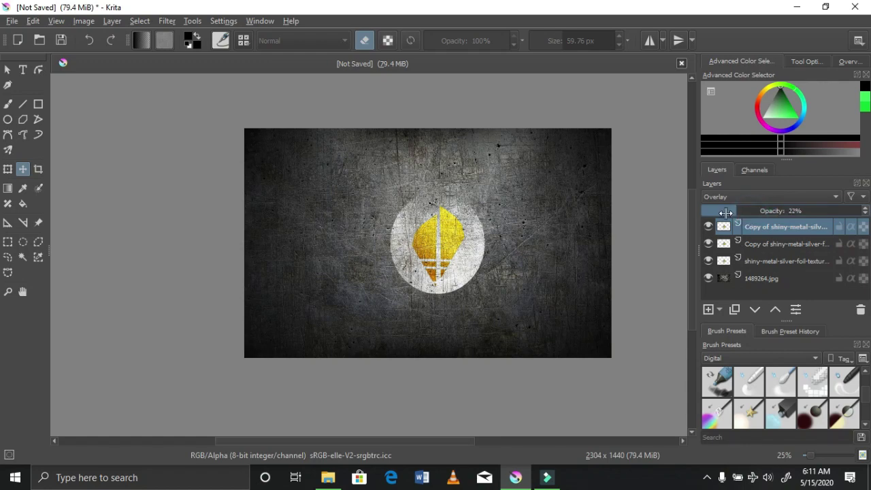
pyautogui.click(860, 309)
pyautogui.scroll(2, 440, 237)
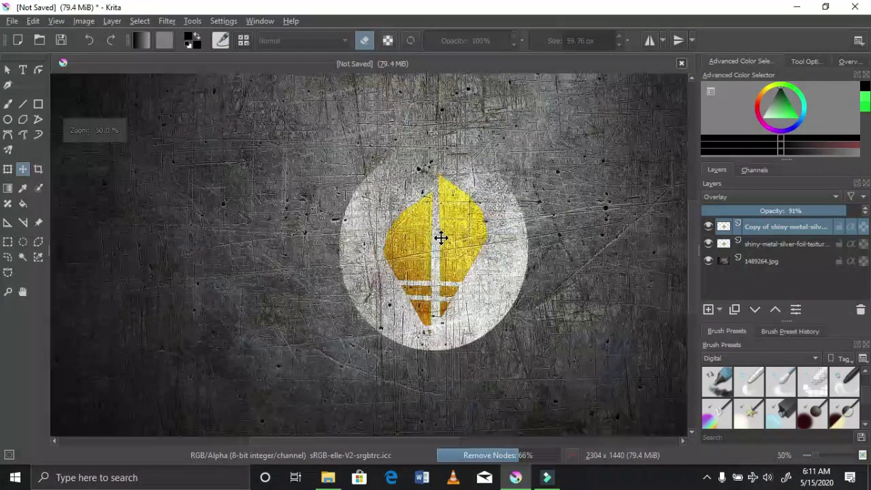
pyautogui.scroll(-1, 437, 243)
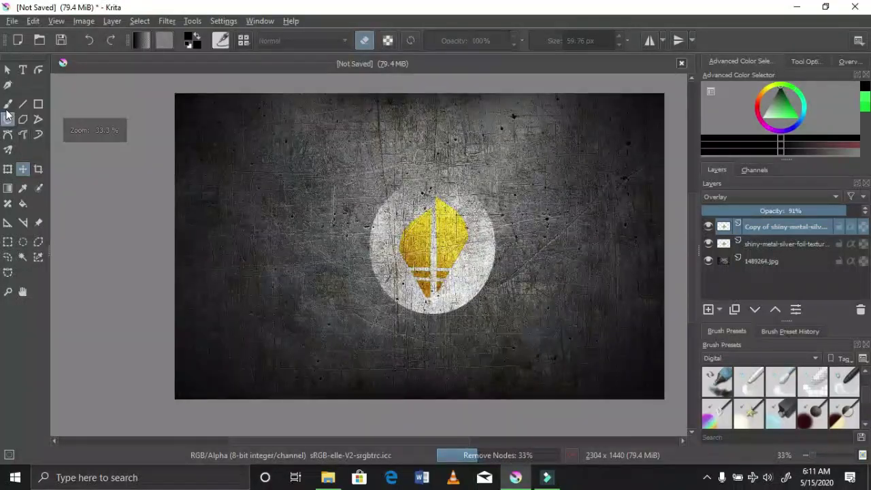
# Step: Draw a text box below the emblem and replace the placeholder sentence with LOGO
pyautogui.click(21, 74)
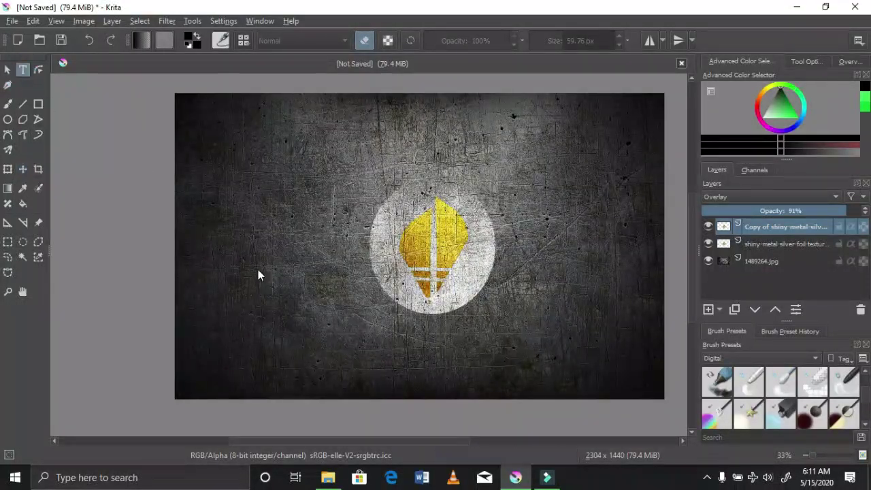
pyautogui.moveTo(311, 300); pyautogui.dragTo(493, 352)
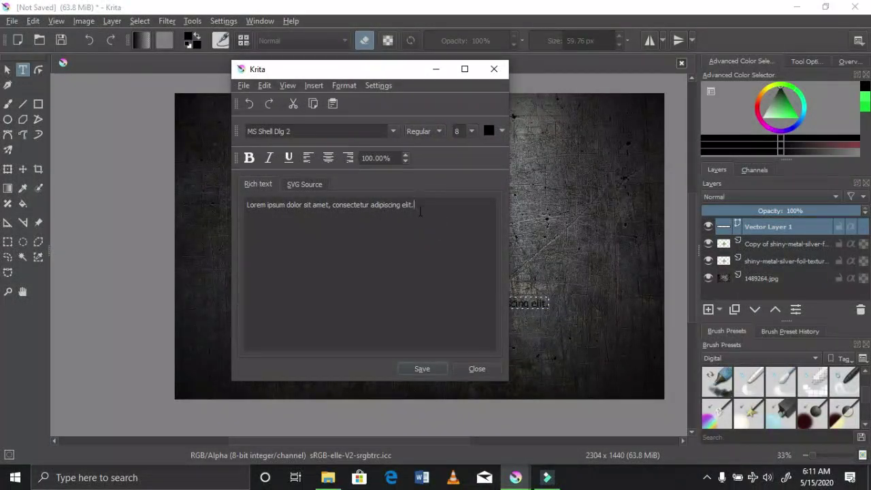
pyautogui.moveTo(416, 205); pyautogui.dragTo(246, 205)
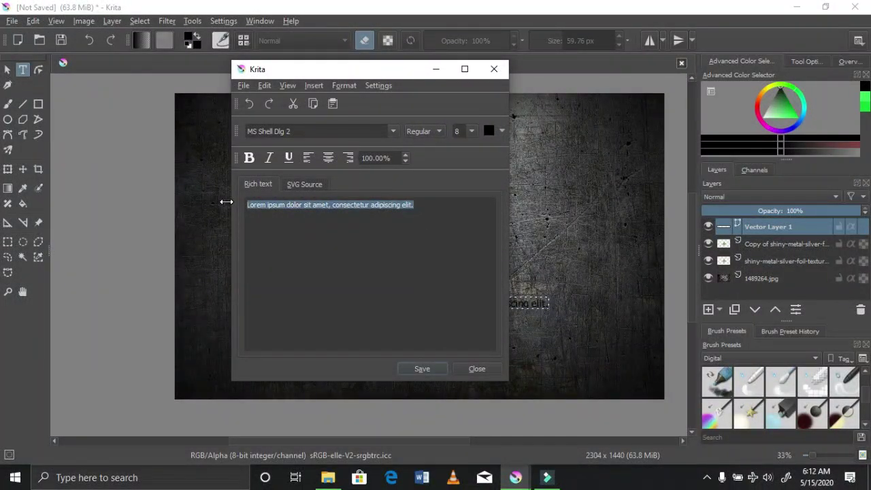
pyautogui.press('Delete')
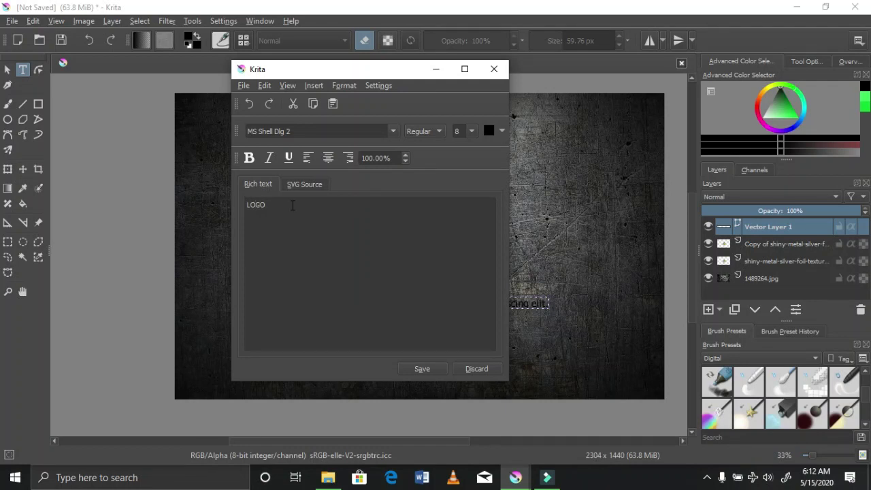
pyautogui.moveTo(291, 205); pyautogui.dragTo(238, 188)
# Step: Set the LOGO text to size 72 and apply it to the canvas
pyautogui.click(471, 130)
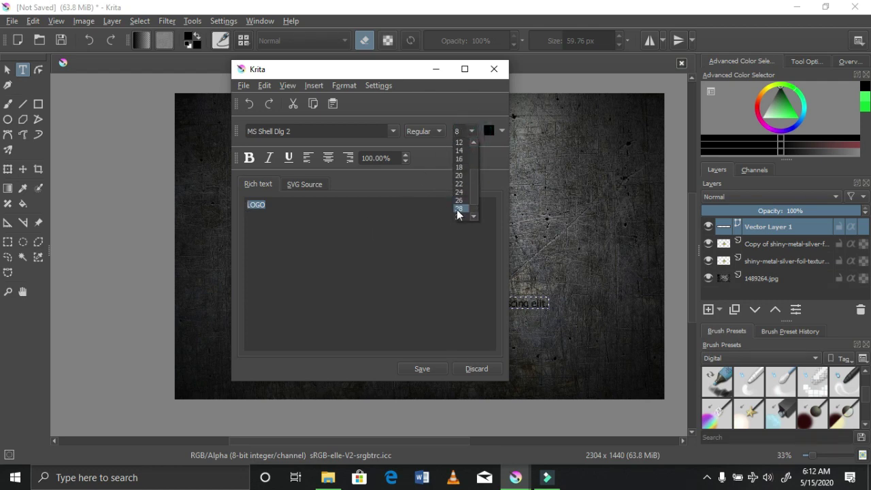
pyautogui.scroll(-1, 457, 214)
pyautogui.click(461, 217)
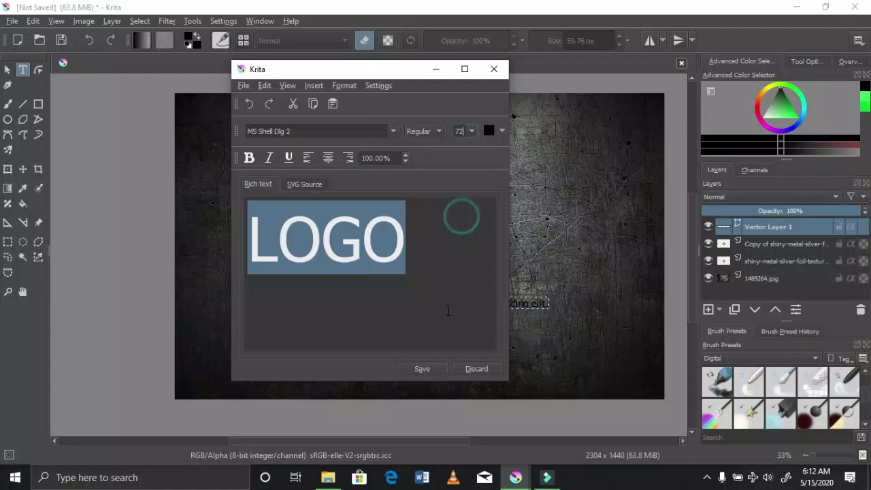
pyautogui.click(426, 369)
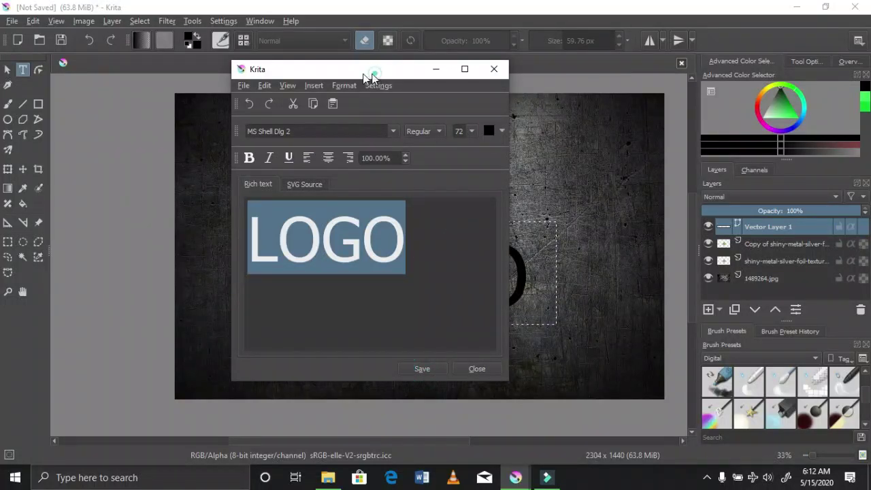
pyautogui.moveTo(373, 75); pyautogui.dragTo(239, 83)
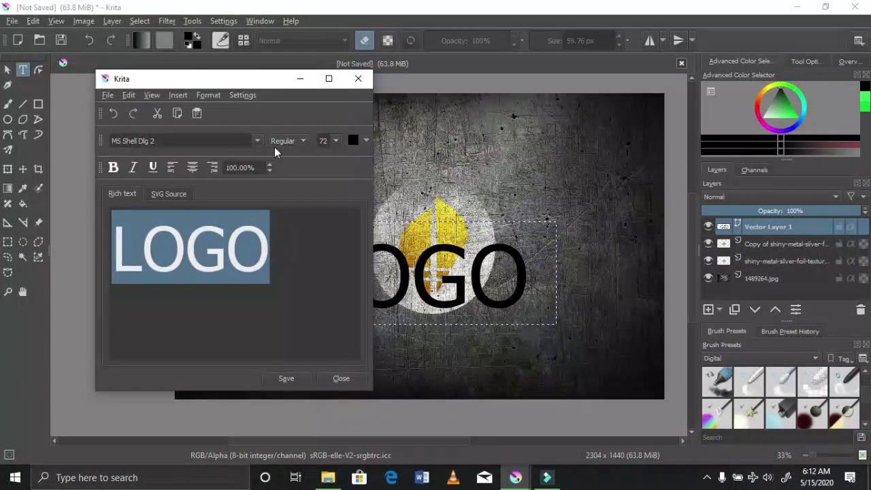
# Step: Make the LOGO text white and shrink it to size 48
pyautogui.click(365, 140)
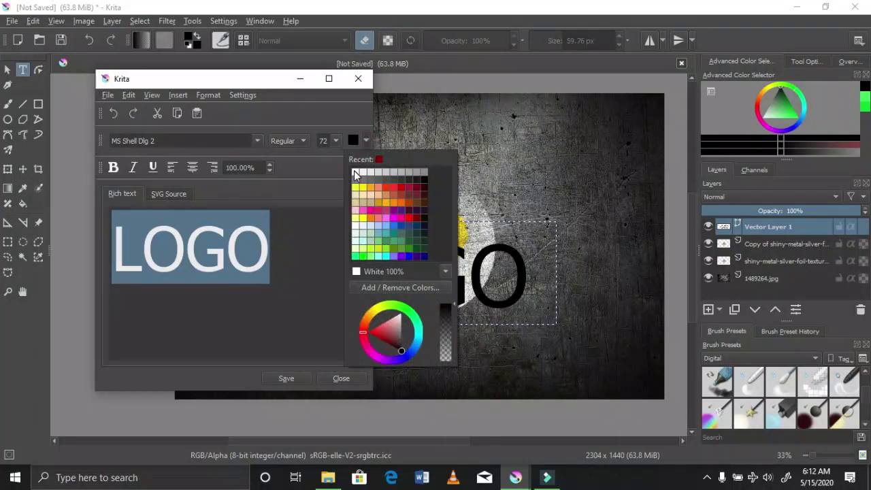
pyautogui.click(352, 170)
pyautogui.click(310, 380)
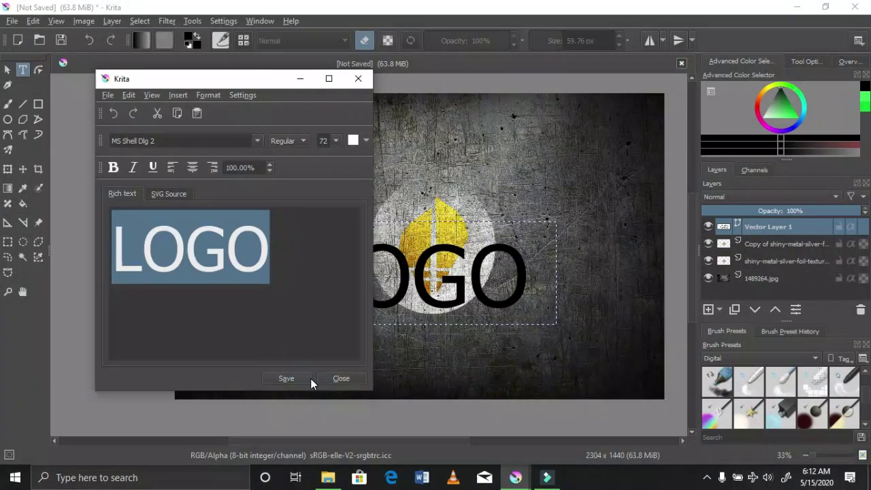
pyautogui.click(257, 143)
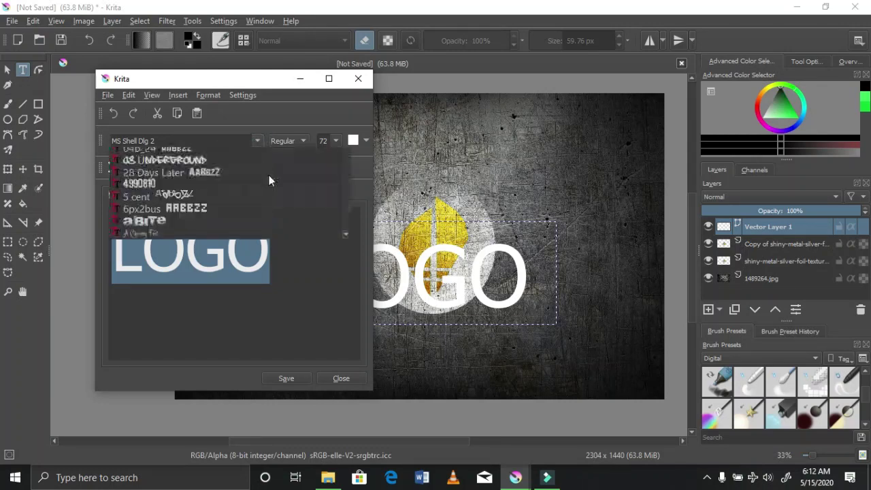
pyautogui.click(338, 144)
pyautogui.click(338, 143)
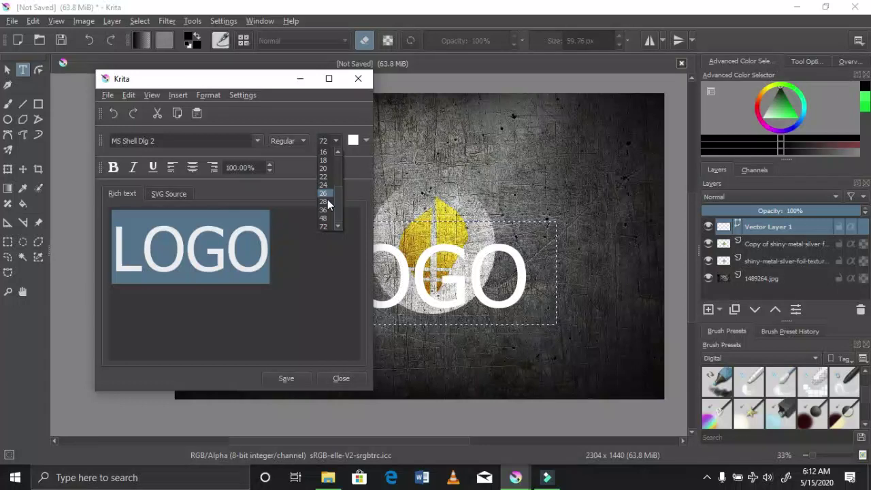
pyautogui.click(325, 218)
pyautogui.click(287, 379)
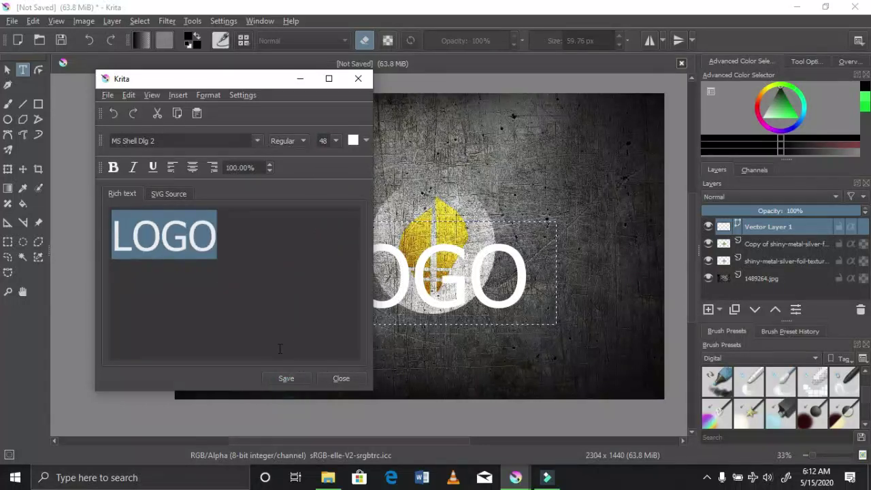
# Step: Try the MS Outlook and Musicelements fonts on the LOGO text
pyautogui.click(255, 141)
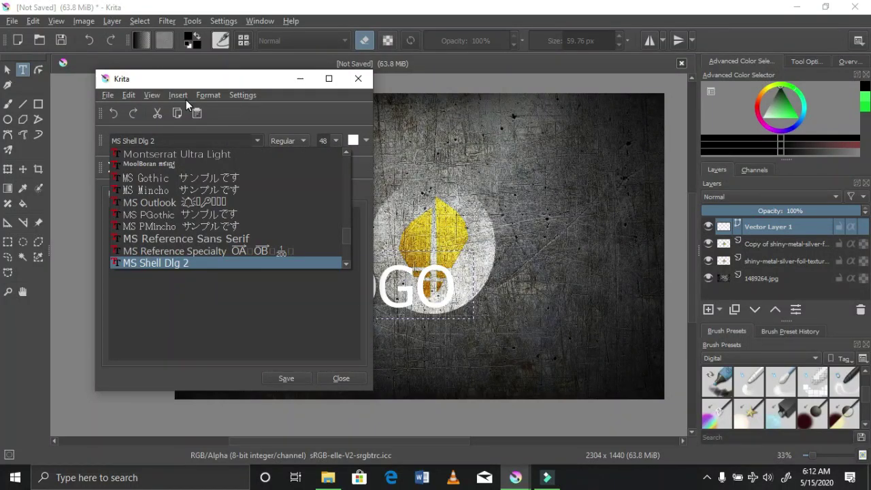
pyautogui.click(158, 206)
pyautogui.click(255, 141)
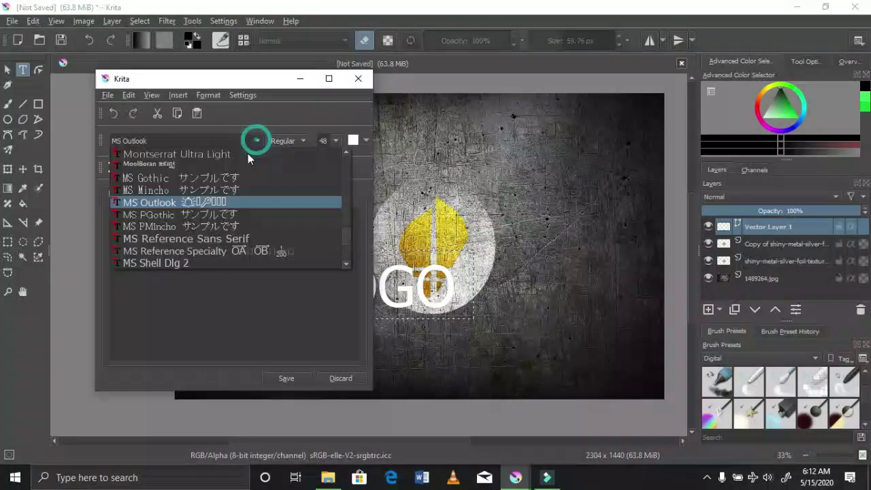
pyautogui.scroll(-2, 220, 228)
pyautogui.click(179, 251)
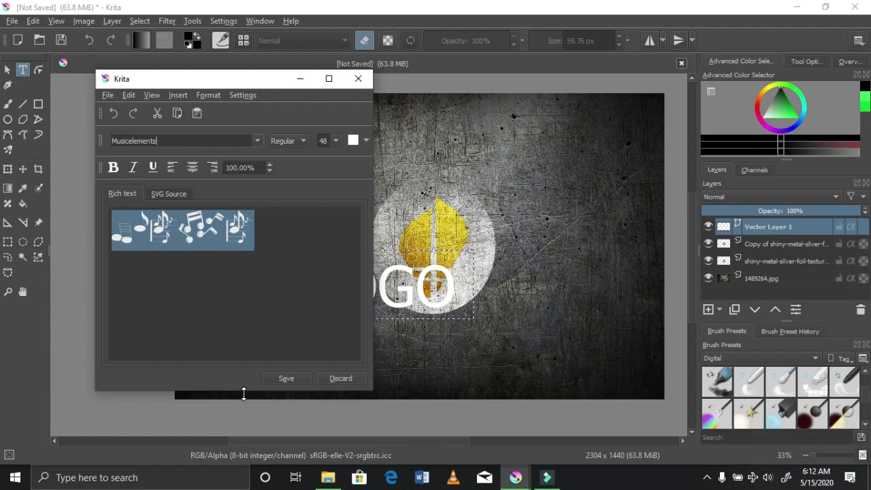
pyautogui.click(272, 375)
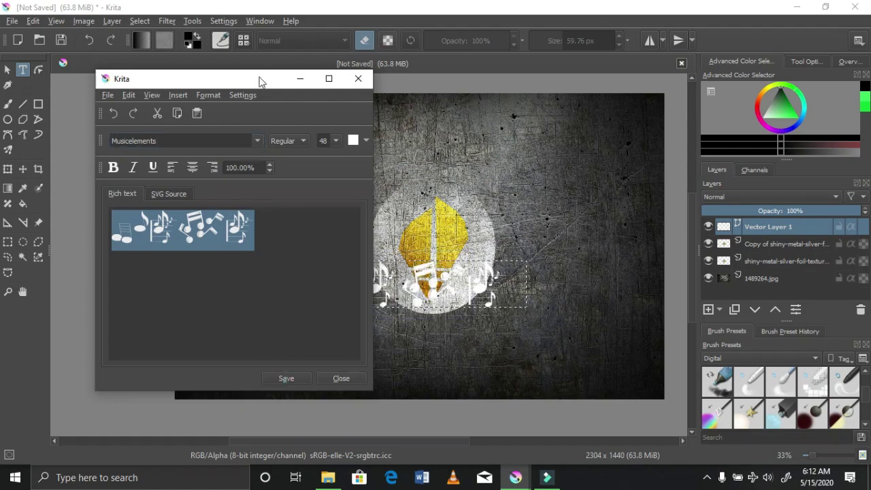
pyautogui.moveTo(250, 80); pyautogui.dragTo(289, 54)
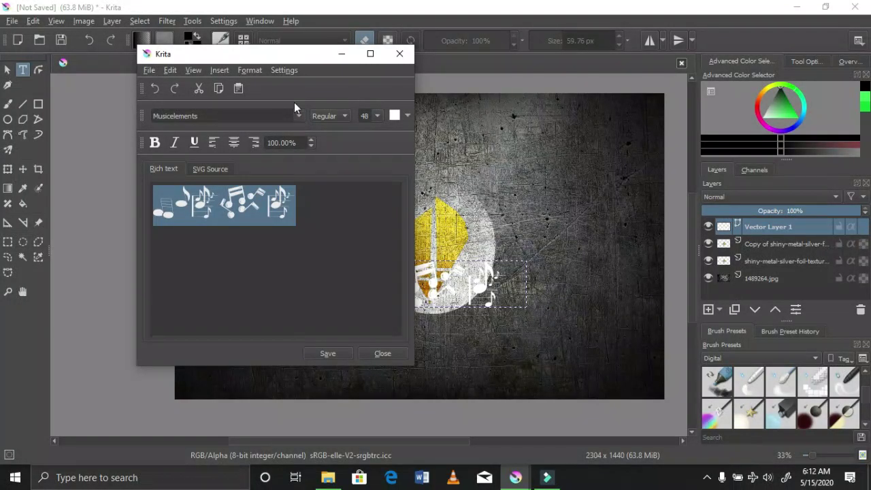
pyautogui.moveTo(299, 63); pyautogui.dragTo(277, 39)
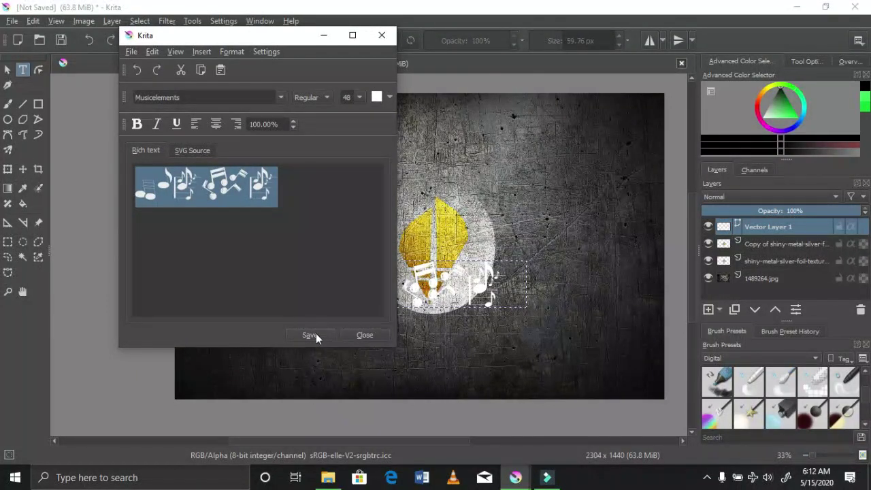
# Step: Try size 72 for the text, then set it back to 48
pyautogui.click(359, 98)
pyautogui.click(347, 183)
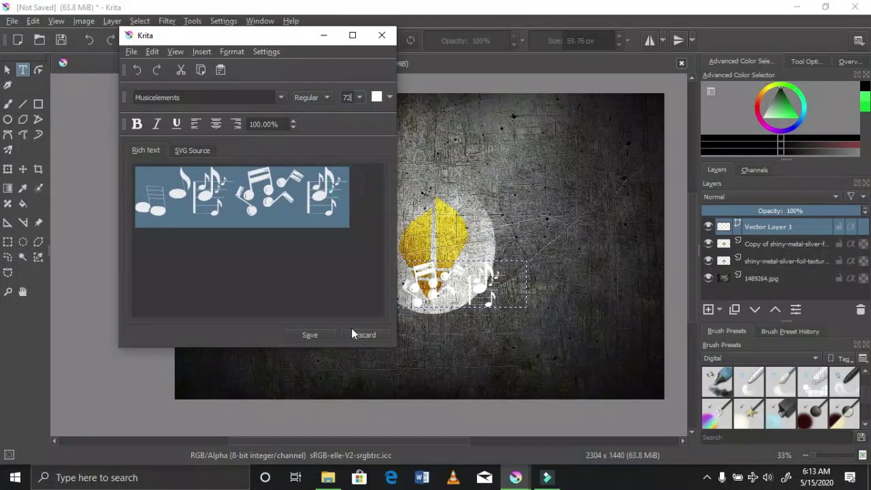
pyautogui.click(320, 340)
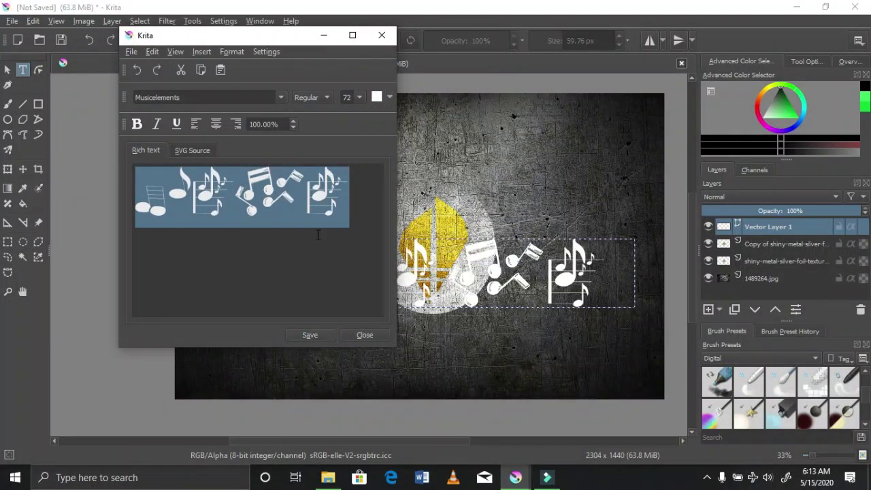
pyautogui.moveTo(287, 30); pyautogui.dragTo(293, 49)
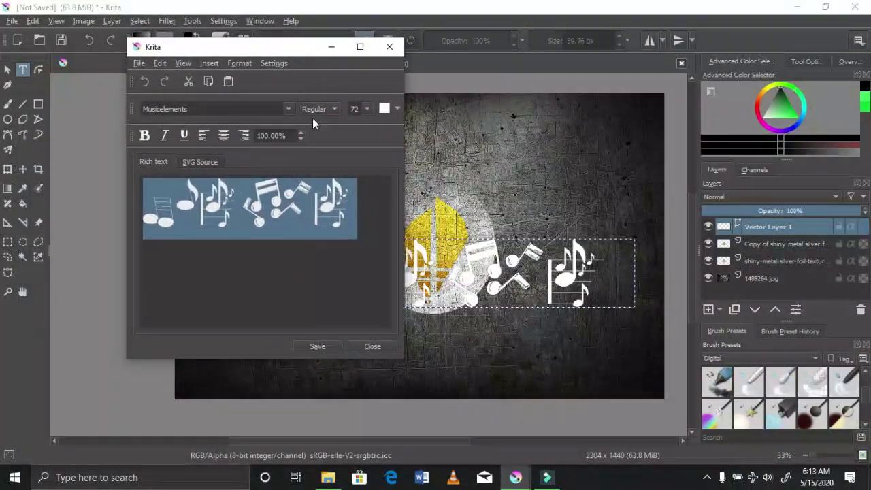
pyautogui.click(367, 109)
pyautogui.click(358, 188)
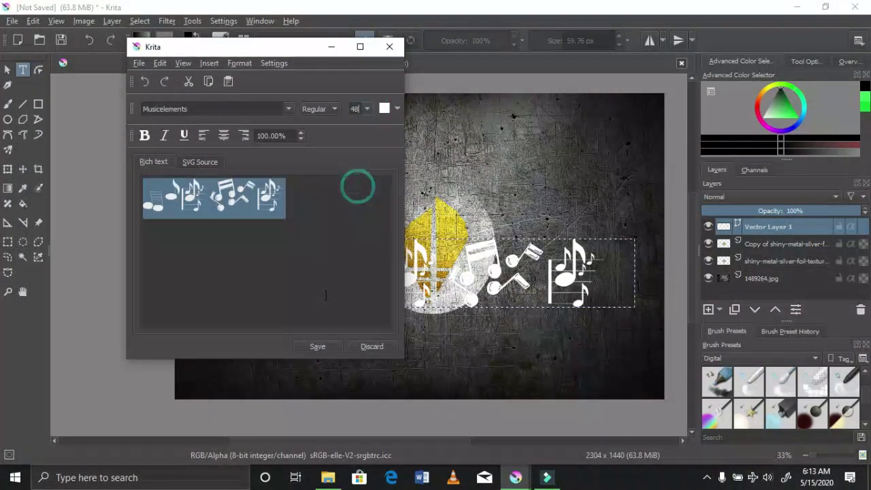
pyautogui.click(333, 347)
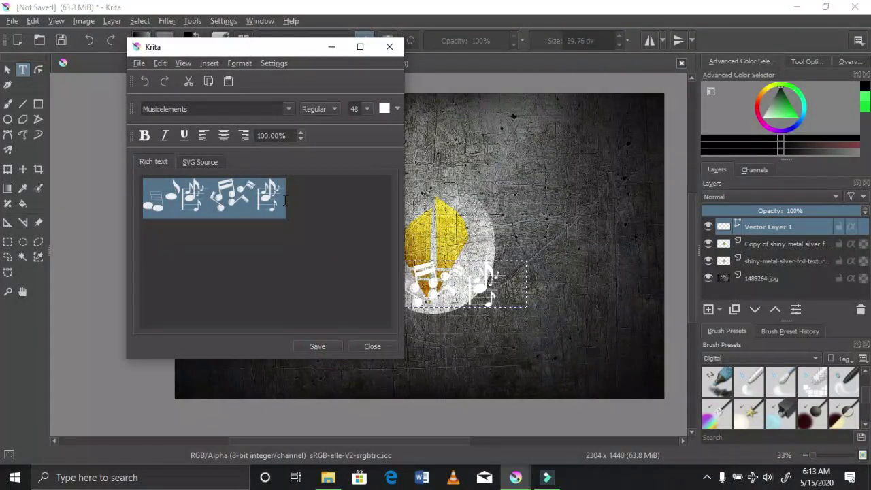
# Step: After trying Musicals, apply the My Girl Is Retro font and close the text editor
pyautogui.click(278, 108)
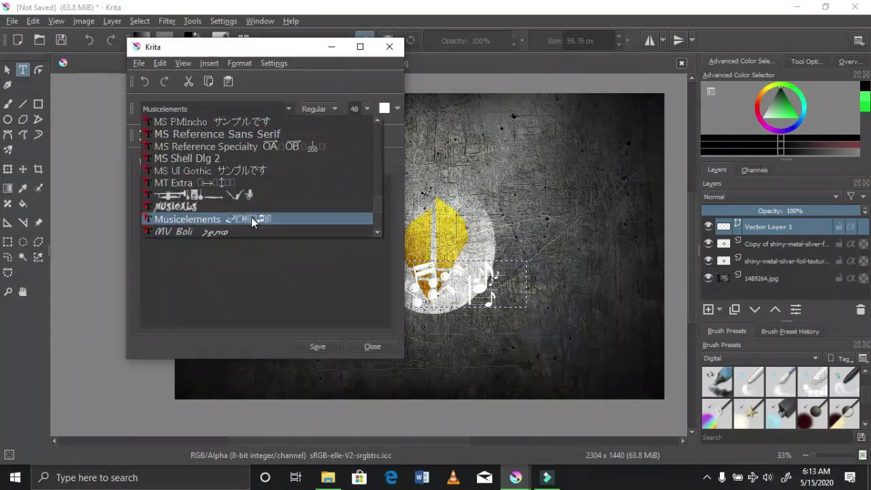
pyautogui.click(220, 205)
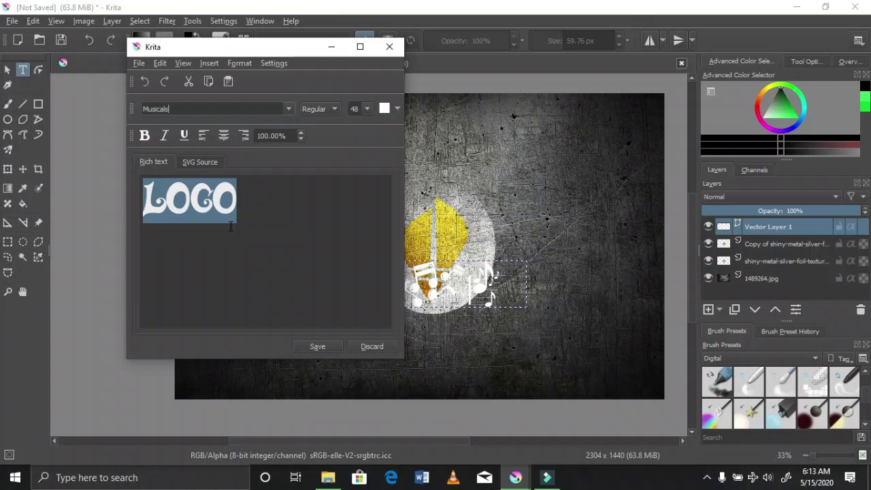
pyautogui.click(290, 108)
pyautogui.scroll(-2, 212, 219)
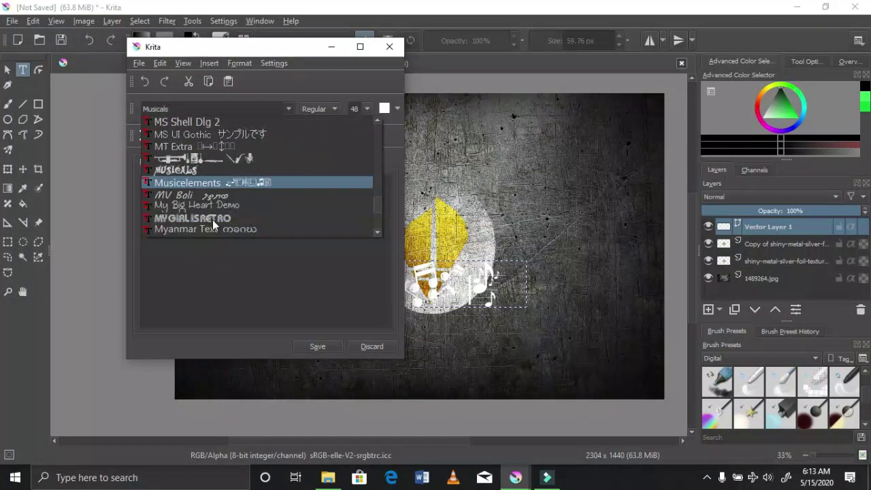
pyautogui.scroll(-1, 203, 199)
pyautogui.click(200, 146)
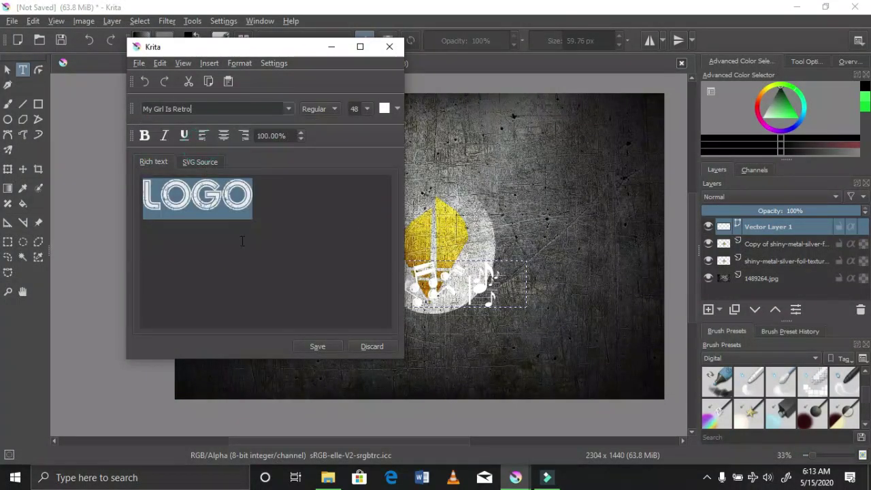
pyautogui.click(318, 346)
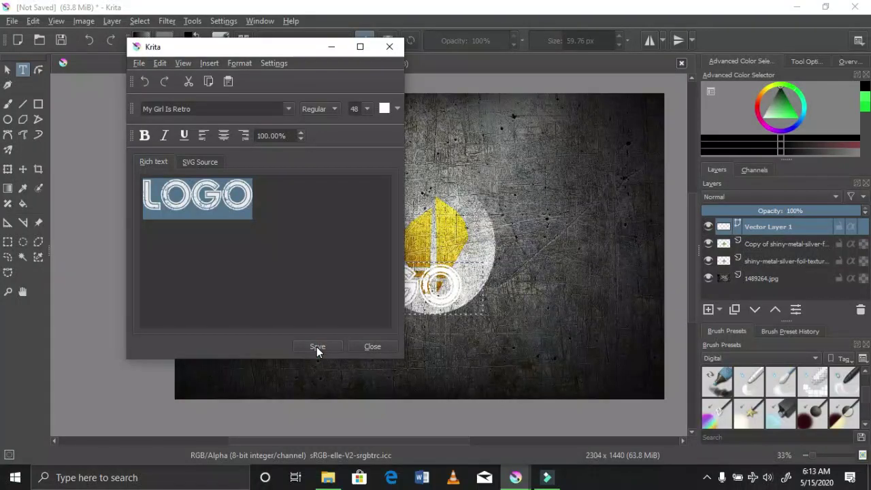
pyautogui.click(373, 346)
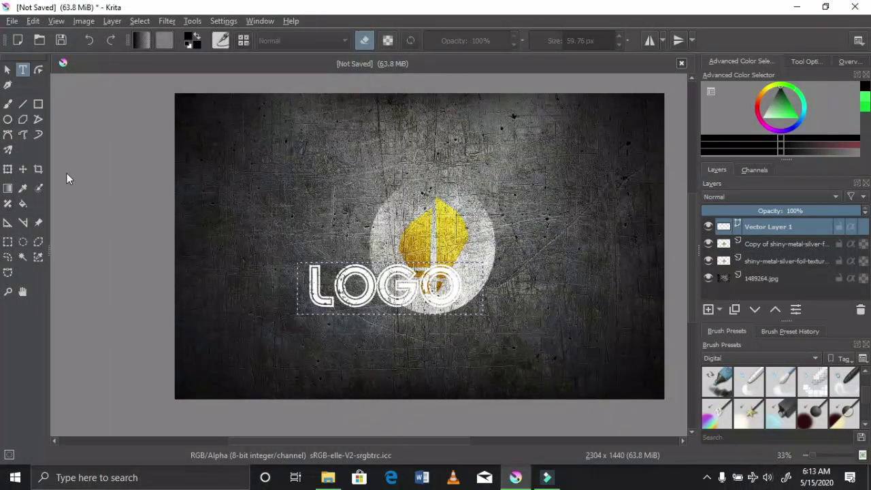
# Step: Drag the LOGO text below the circle and quick-group the two silver foil layers
pyautogui.click(23, 169)
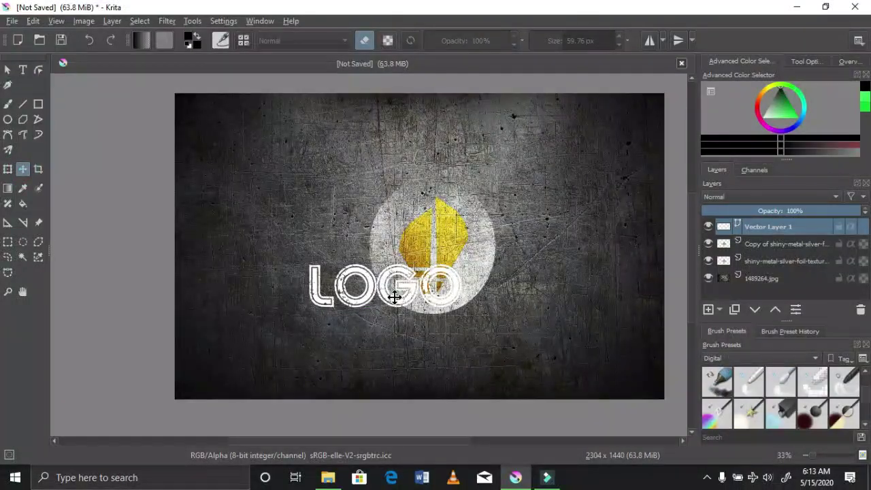
pyautogui.moveTo(395, 298); pyautogui.dragTo(446, 354)
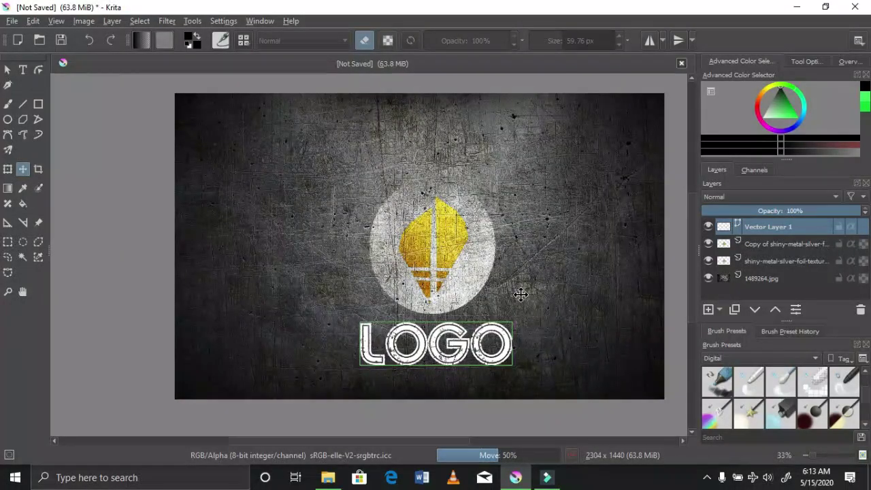
pyautogui.click(748, 246)
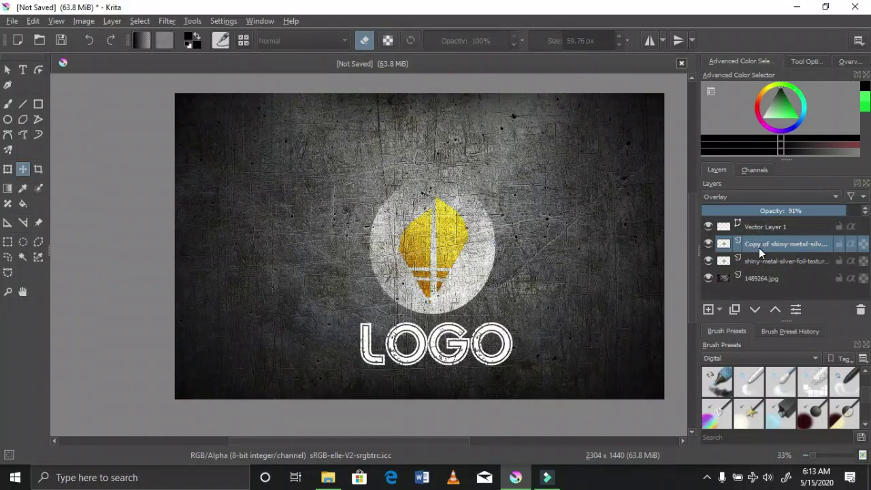
pyautogui.keyDown('ctrl'); pyautogui.click(761, 261); pyautogui.keyUp('ctrl')
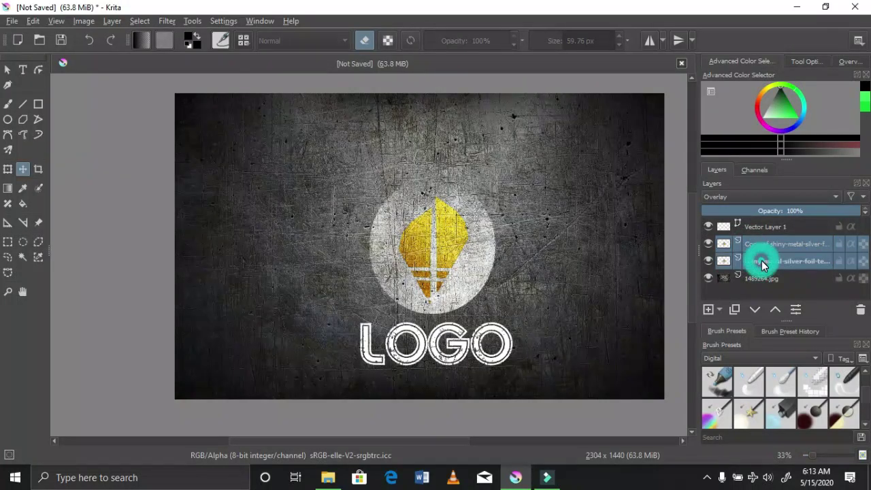
pyautogui.rightClick(761, 261)
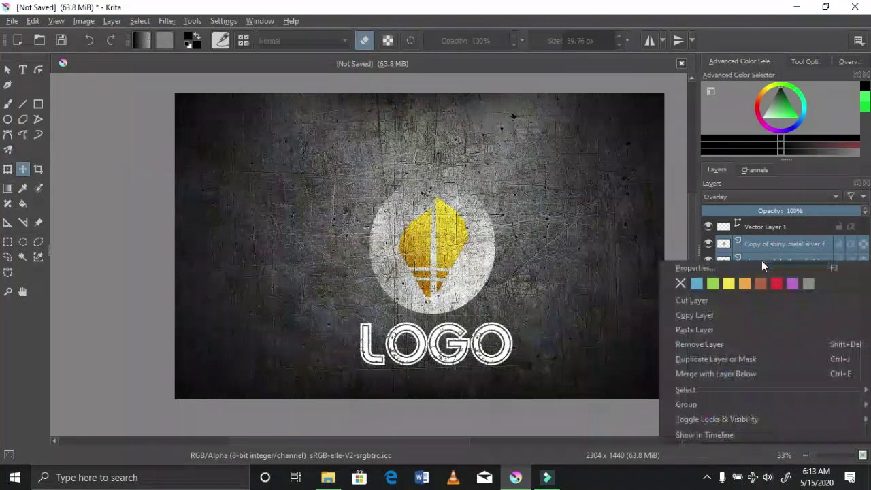
pyautogui.moveTo(747, 406)
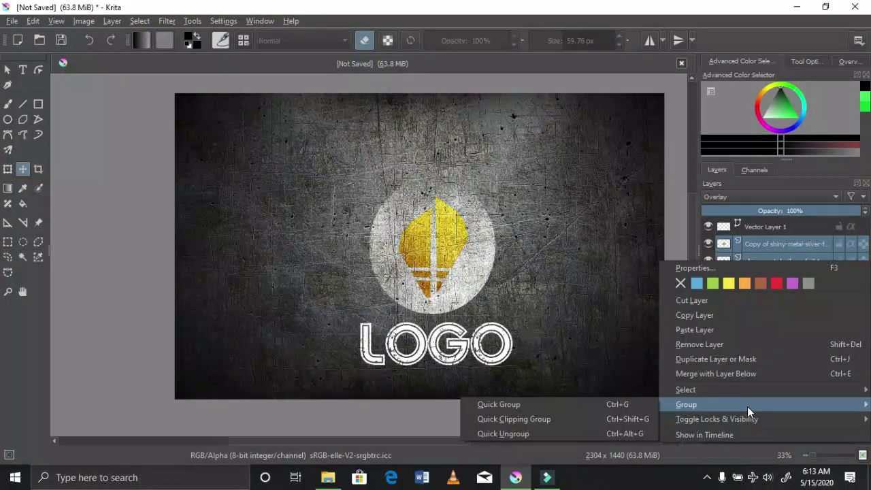
pyautogui.click(605, 405)
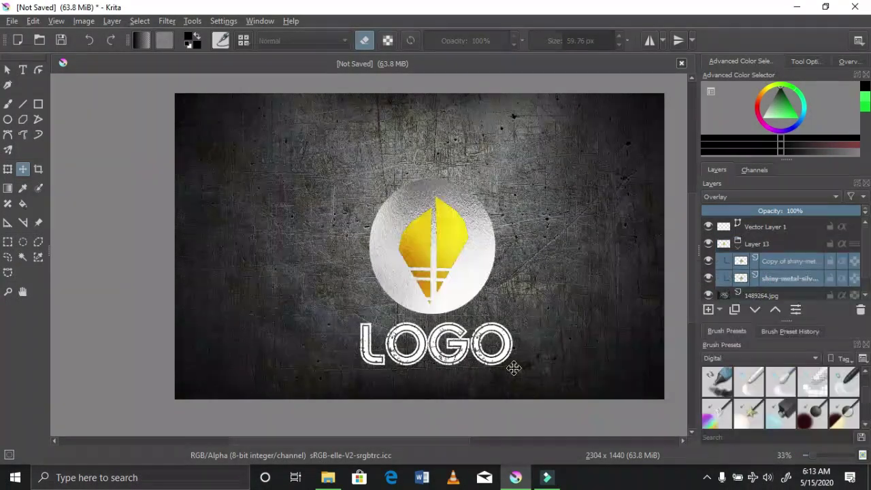
# Step: Move the grouped foil circle and gold emblem upward, then quick-ungroup them
pyautogui.moveTo(470, 279); pyautogui.dragTo(473, 251)
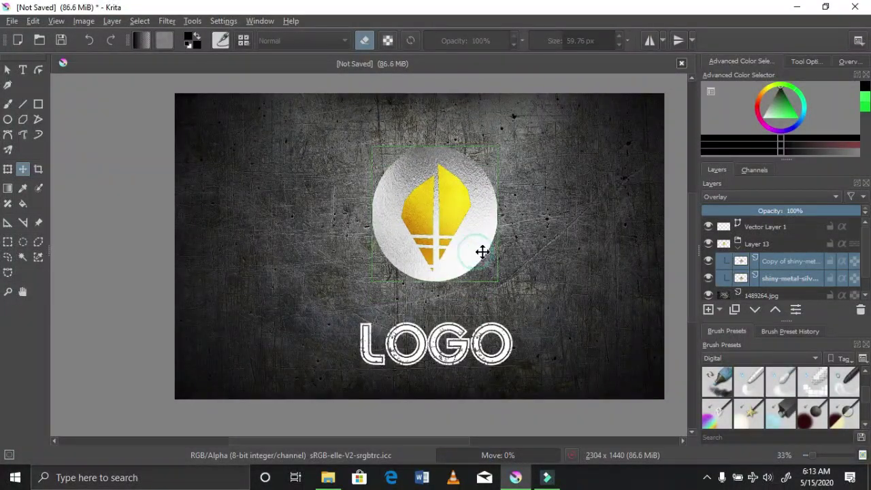
pyautogui.rightClick(801, 262)
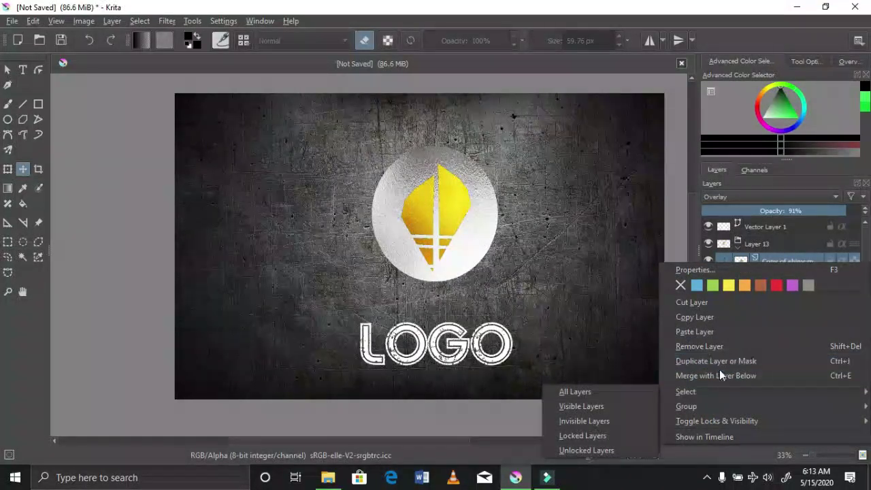
pyautogui.moveTo(714, 406)
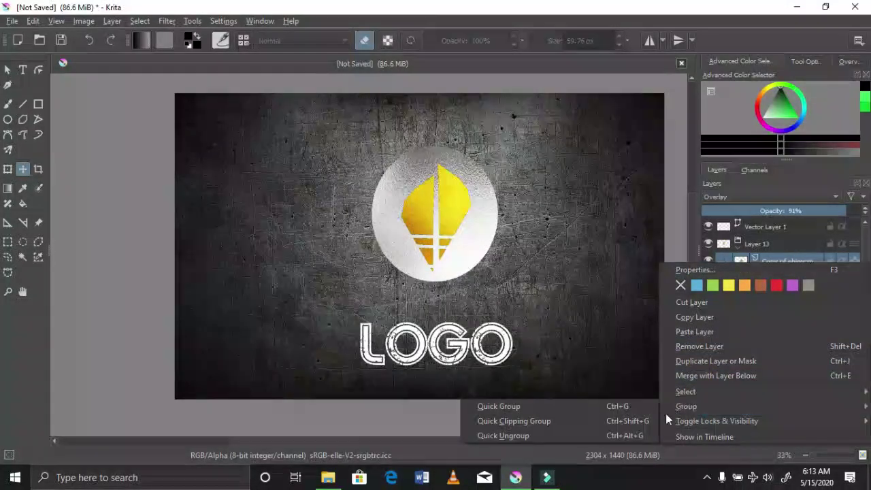
pyautogui.click(621, 435)
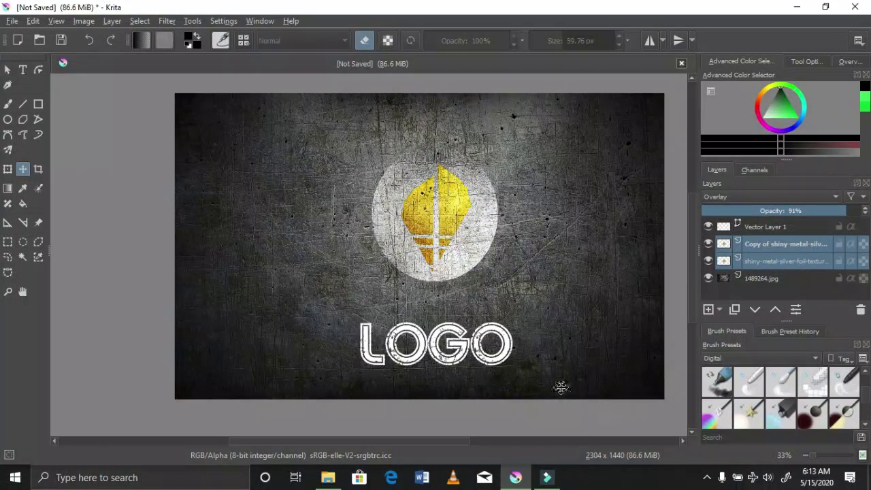
pyautogui.click(748, 280)
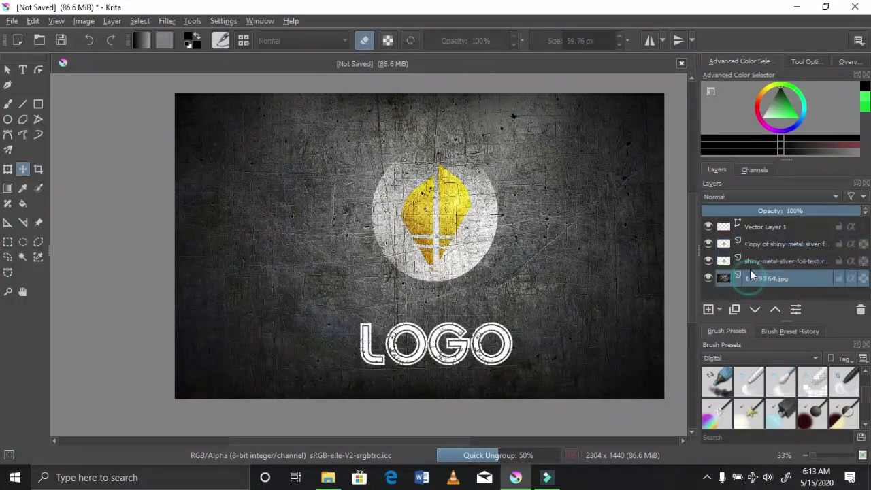
pyautogui.click(755, 230)
# Step: Nudge the LOGO text layer up slightly toward the silver circle
pyautogui.click(445, 346)
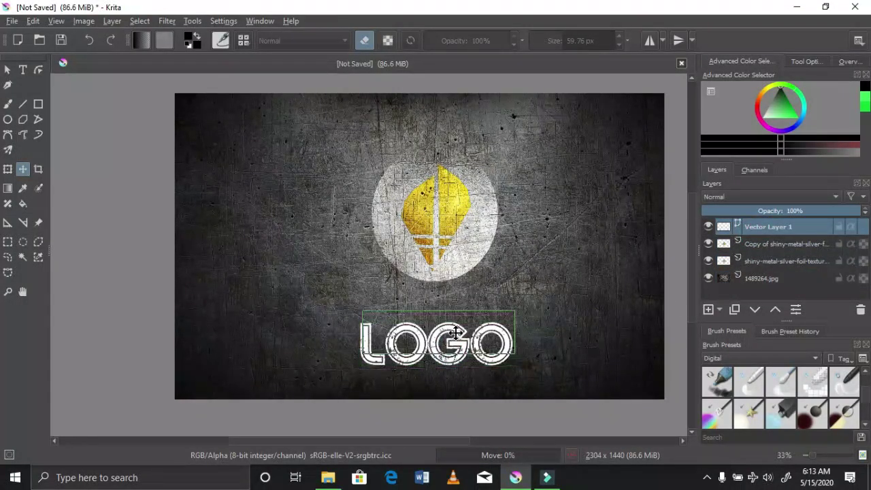
pyautogui.moveTo(455, 331); pyautogui.dragTo(455, 318)
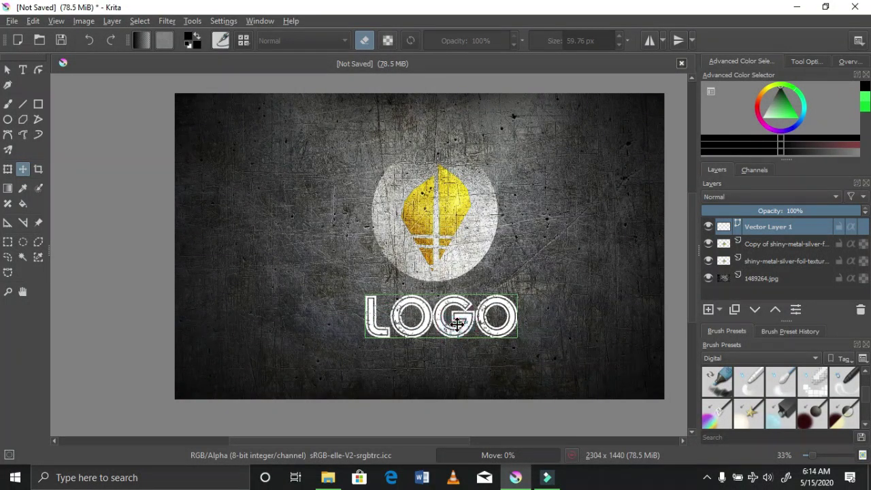
pyautogui.rightClick(780, 229)
pyautogui.moveTo(708, 236)
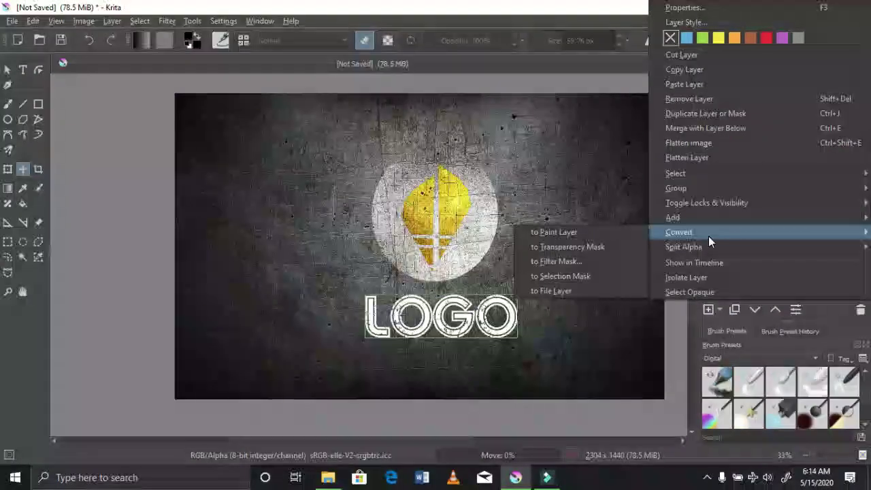
pyautogui.click(582, 247)
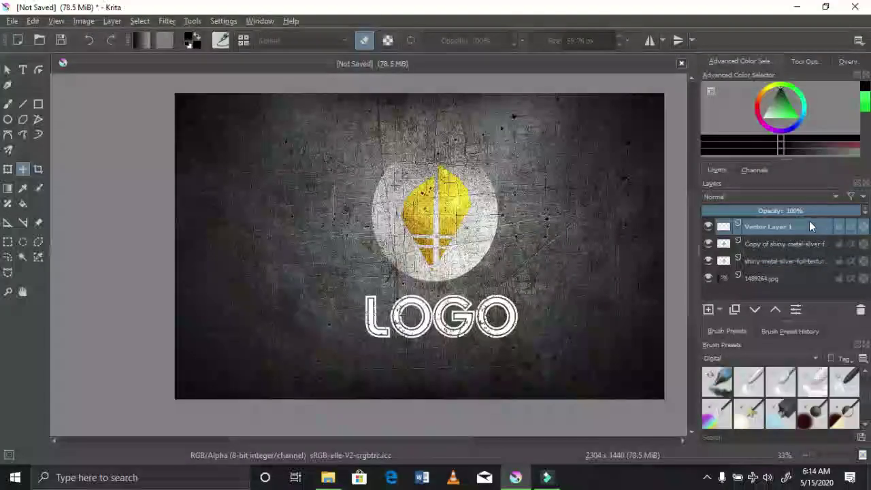
# Step: Set Vector Layer 1 to Overlay blending and duplicate it
pyautogui.click(801, 197)
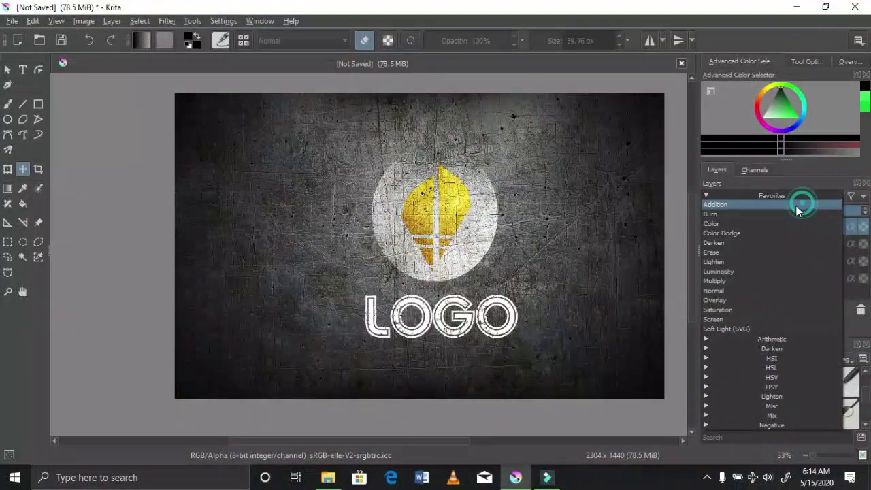
pyautogui.click(744, 303)
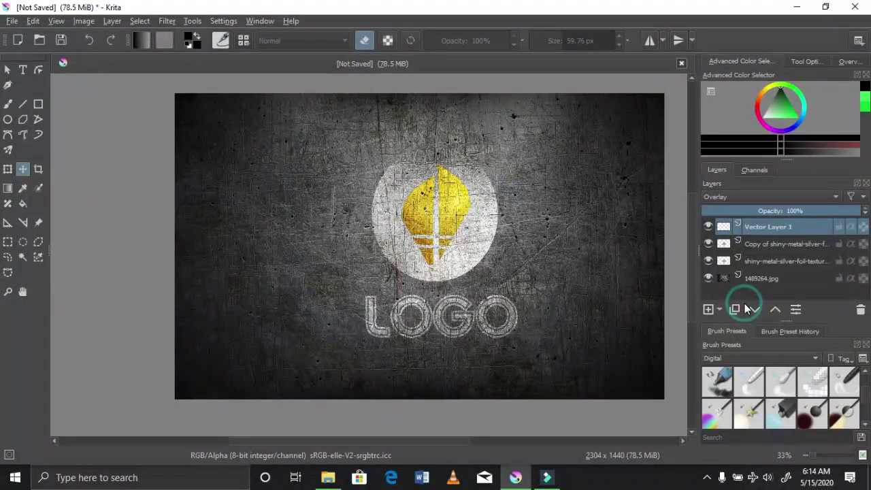
pyautogui.rightClick(798, 231)
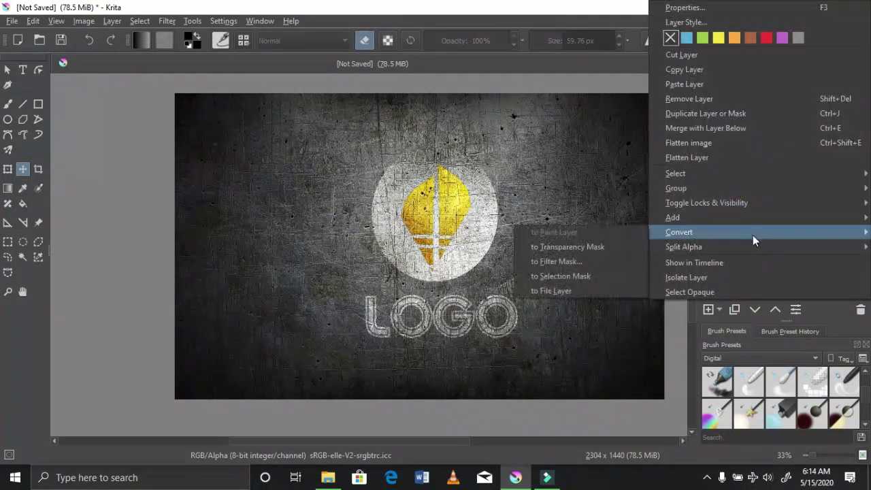
pyautogui.click(736, 116)
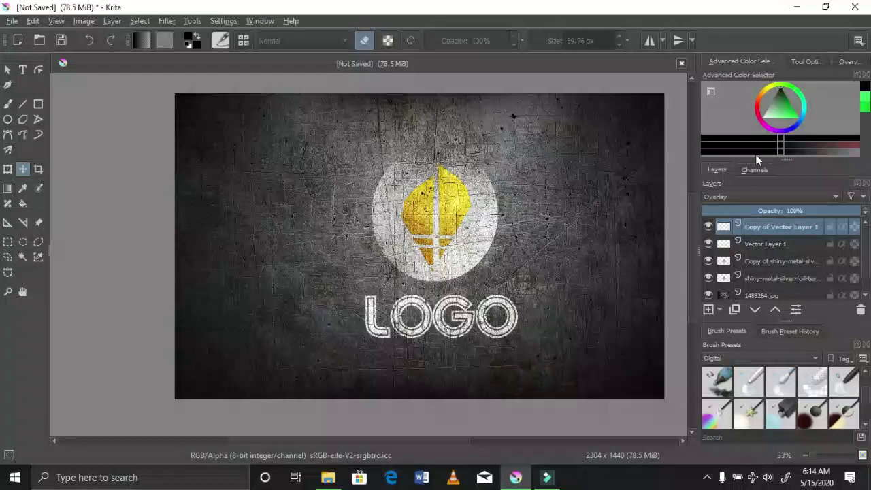
# Step: Lower the Copy of Vector Layer 1 opacity to 64%
pyautogui.moveTo(847, 210); pyautogui.dragTo(803, 209)
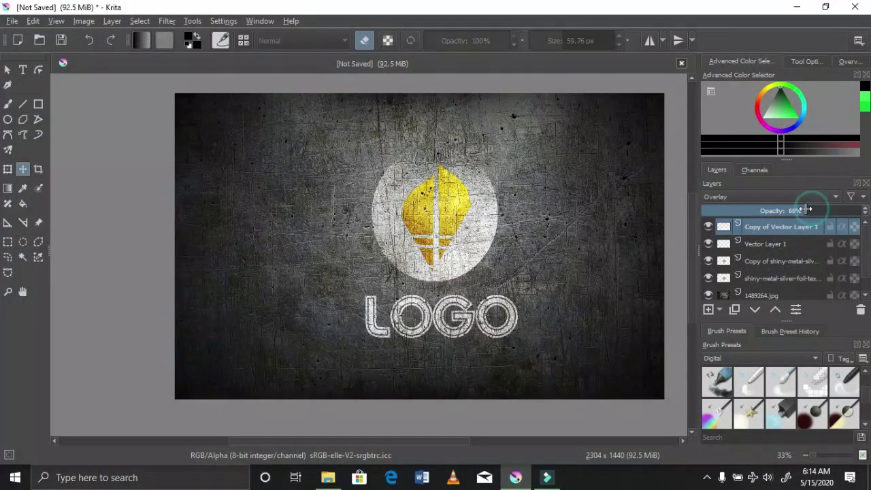
pyautogui.scroll(2, 489, 210)
pyautogui.scroll(-1, 489, 210)
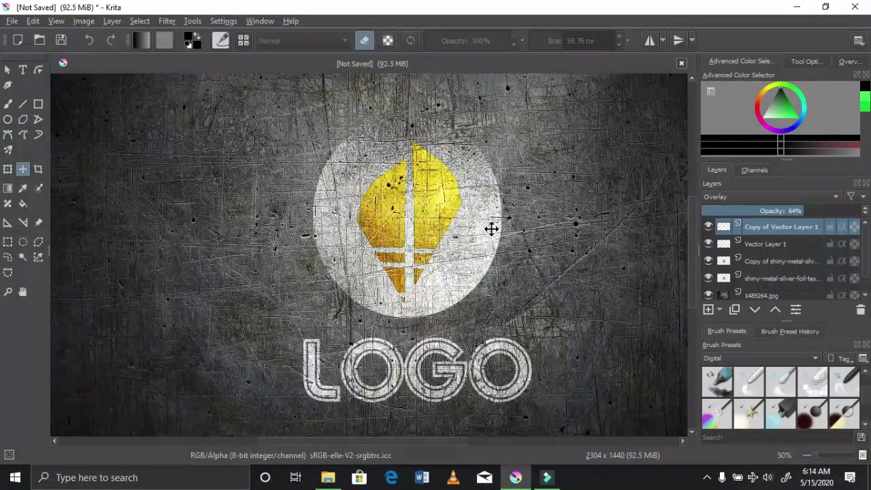
pyautogui.moveTo(365, 440); pyautogui.dragTo(377, 442)
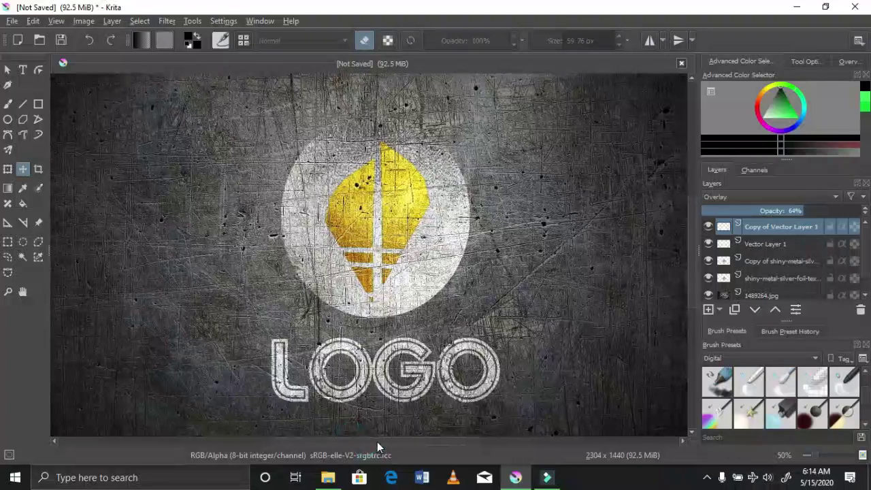
# Step: Open Save As in the textures background folder and list the Save as type formats
pyautogui.click(14, 25)
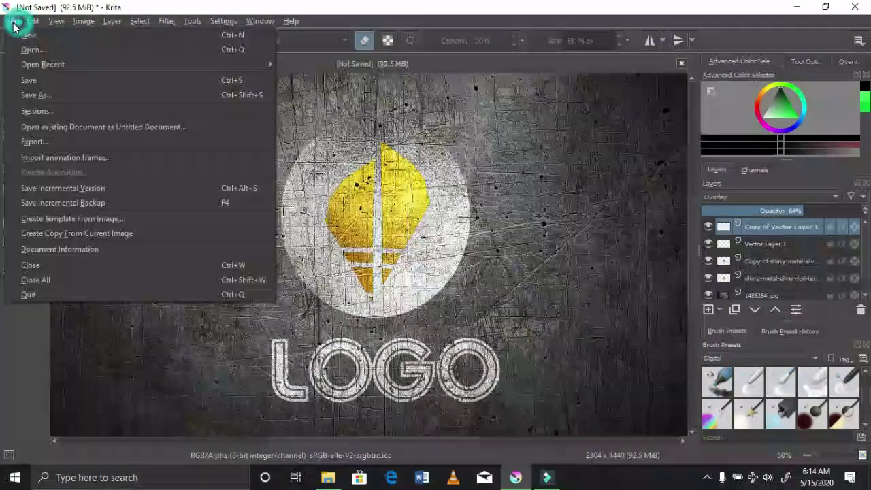
pyautogui.click(55, 100)
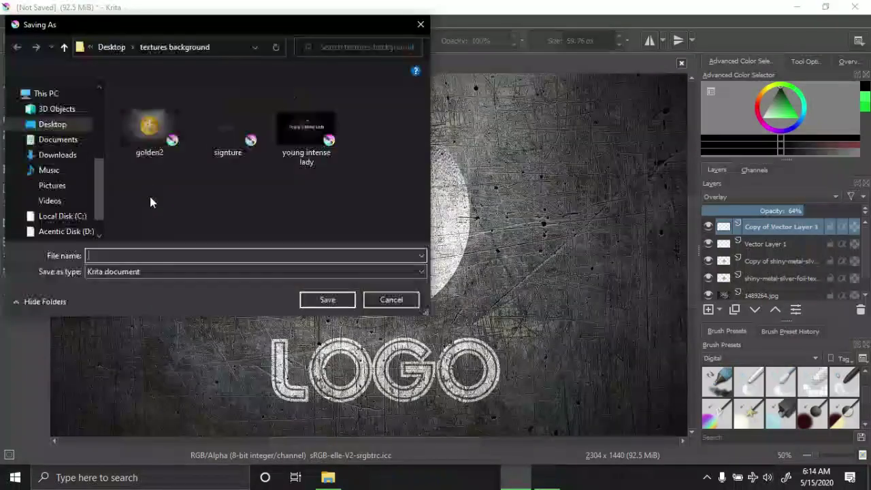
pyautogui.click(137, 271)
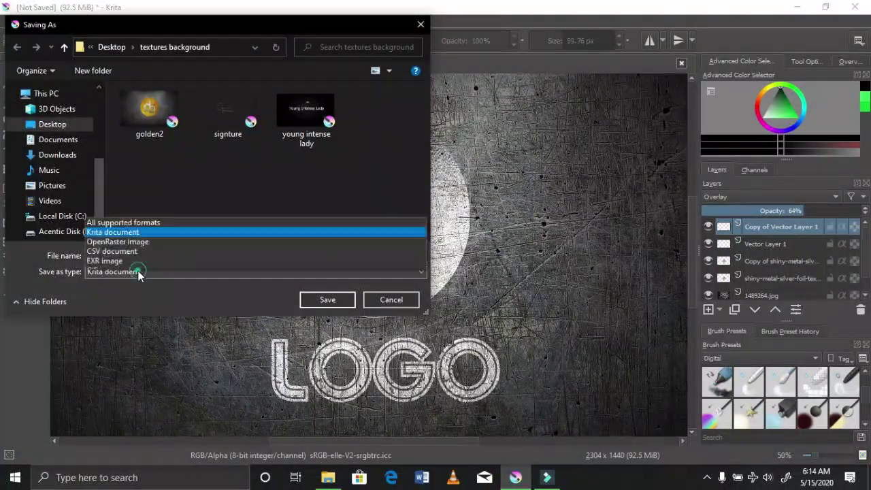